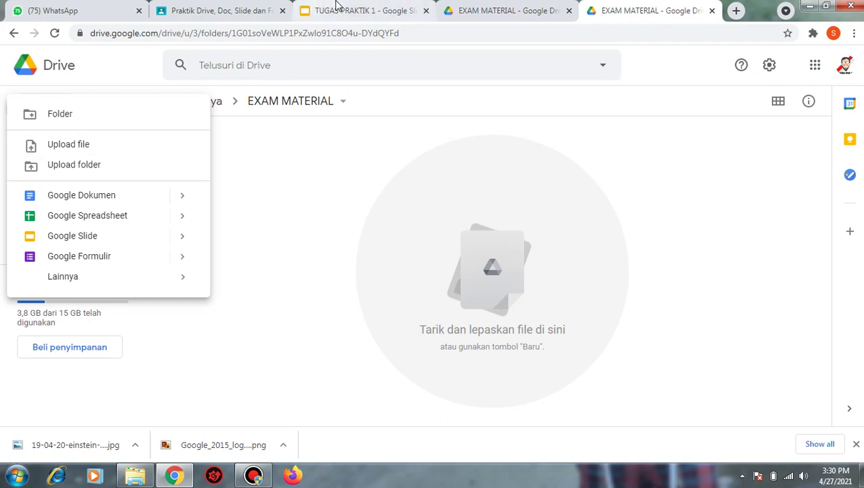
- Switch to the TUGAS PRAKTIK 1 presentation tab
{"action": "left_click", "coordinate": [363, 10]}
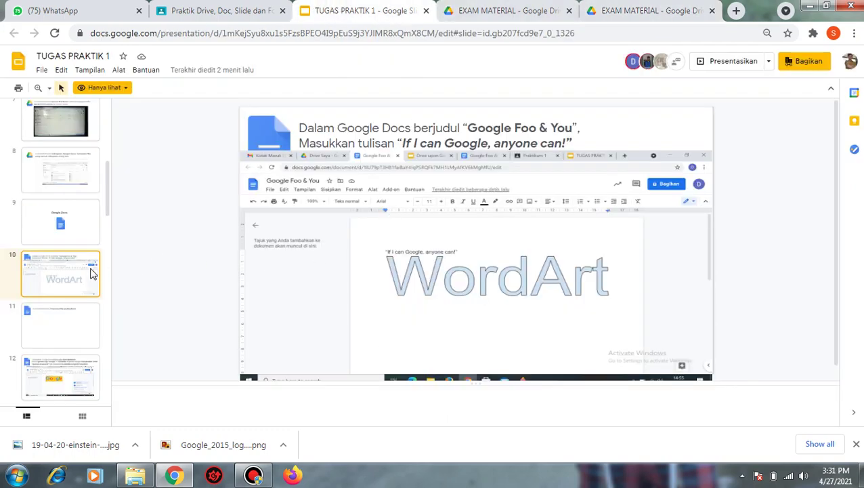
- Browse the slide thumbnails and open slide 10's WordArt instruction text box
{"action": "scroll", "coordinate": [75, 311], "scroll_direction": "down", "scroll_amount": 5}
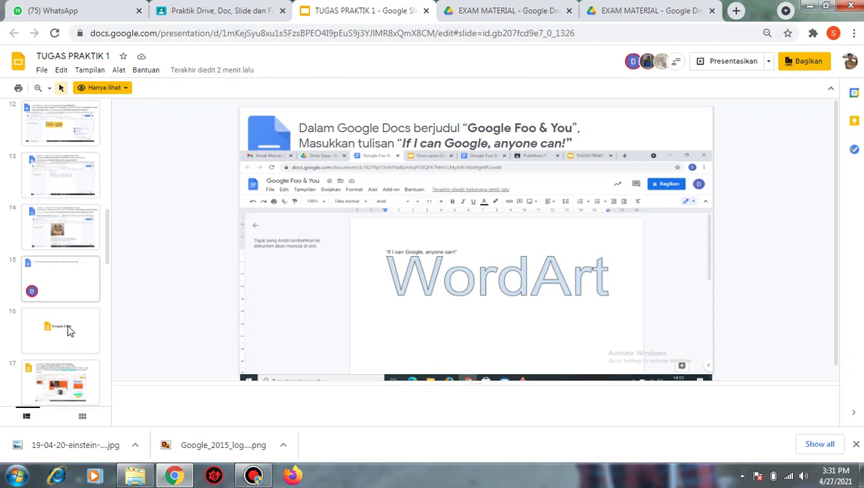
{"action": "scroll", "coordinate": [72, 351], "scroll_direction": "up", "scroll_amount": 5}
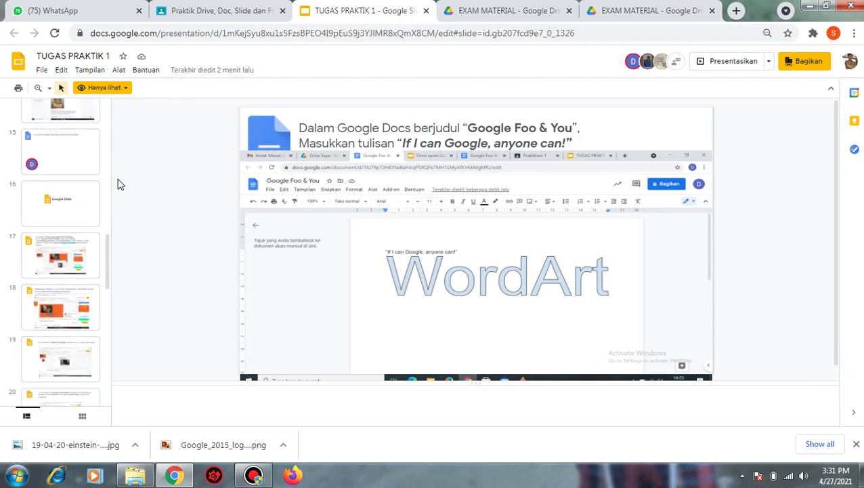
{"action": "key", "text": "Up"}
{"action": "scroll", "coordinate": [40, 239], "scroll_direction": "up", "scroll_amount": 1}
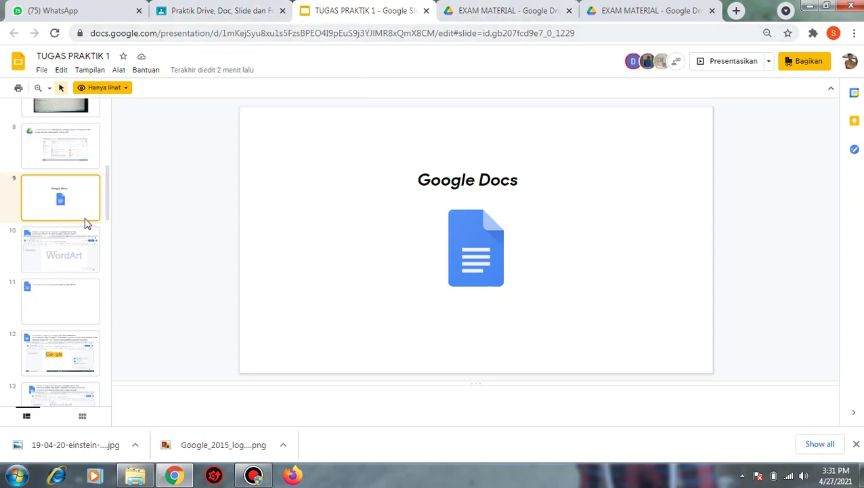
{"action": "left_click", "coordinate": [55, 244]}
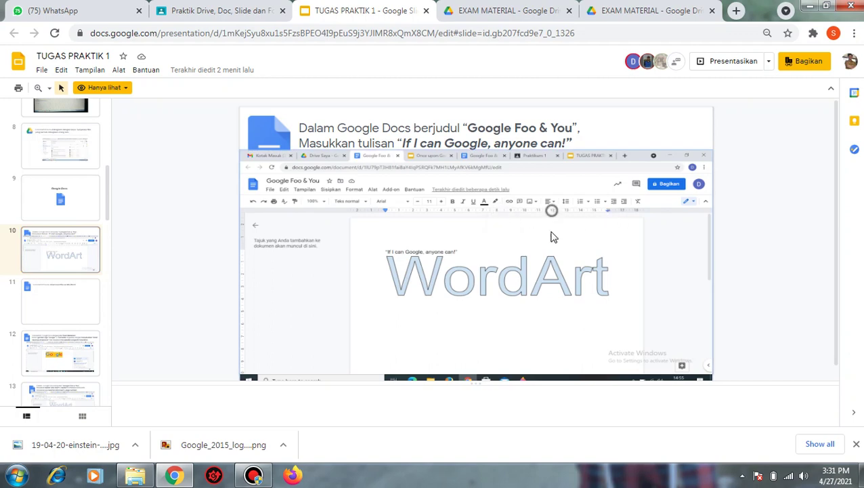
{"action": "left_click", "coordinate": [320, 128]}
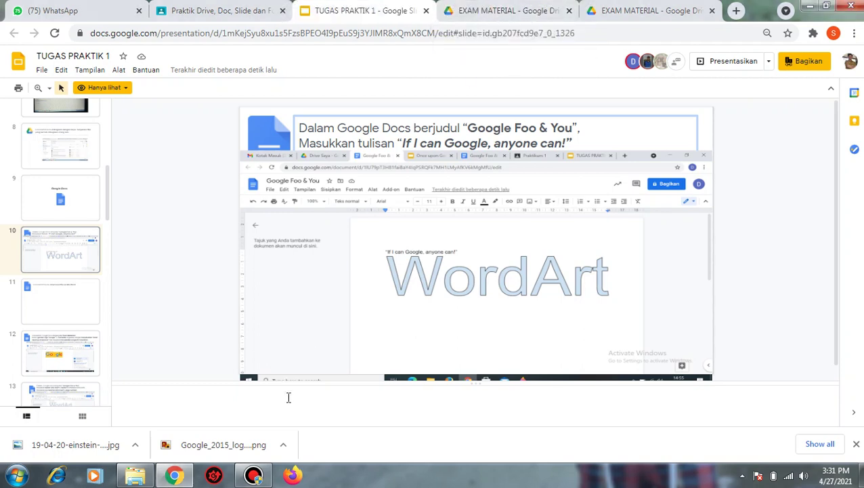
- Switch over to the EXAM MATERIAL folder in Drive
{"action": "left_click", "coordinate": [253, 475]}
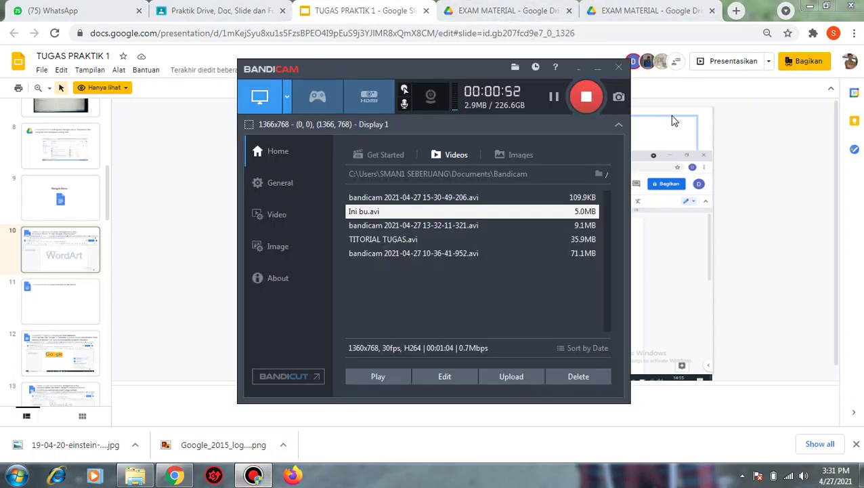
{"action": "left_click", "coordinate": [715, 111]}
{"action": "left_click", "coordinate": [509, 11]}
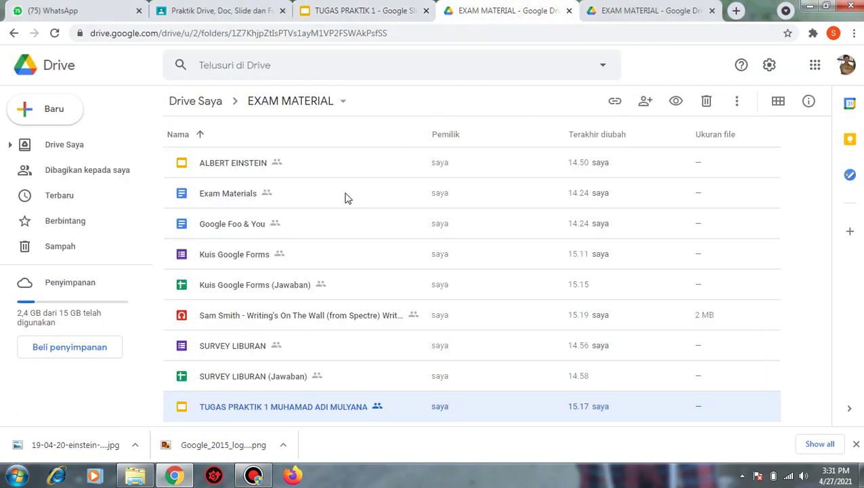
- Close the duplicate folder tab and create a blank Google Docs document in EXAM MATERIAL
{"action": "left_click", "coordinate": [569, 11]}
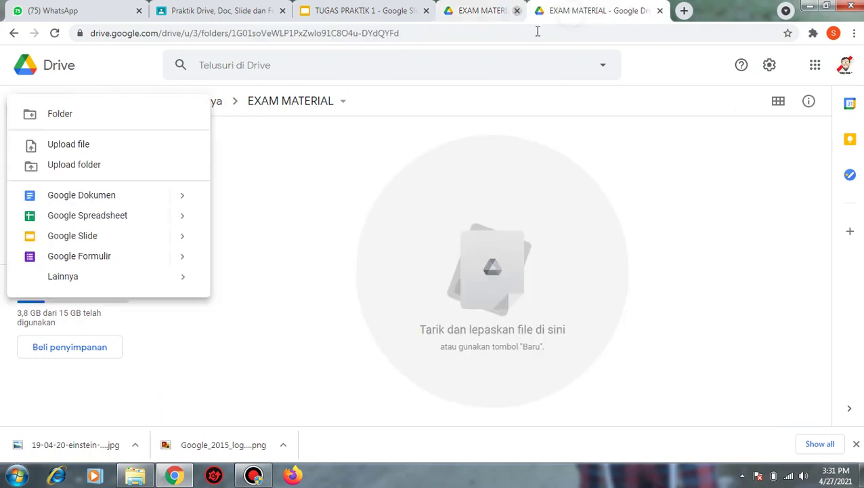
{"action": "left_click", "coordinate": [57, 120]}
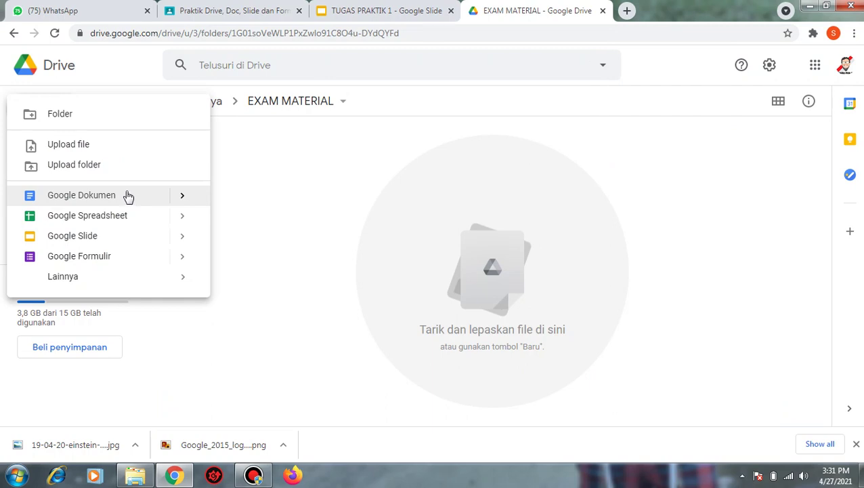
{"action": "left_click", "coordinate": [182, 196]}
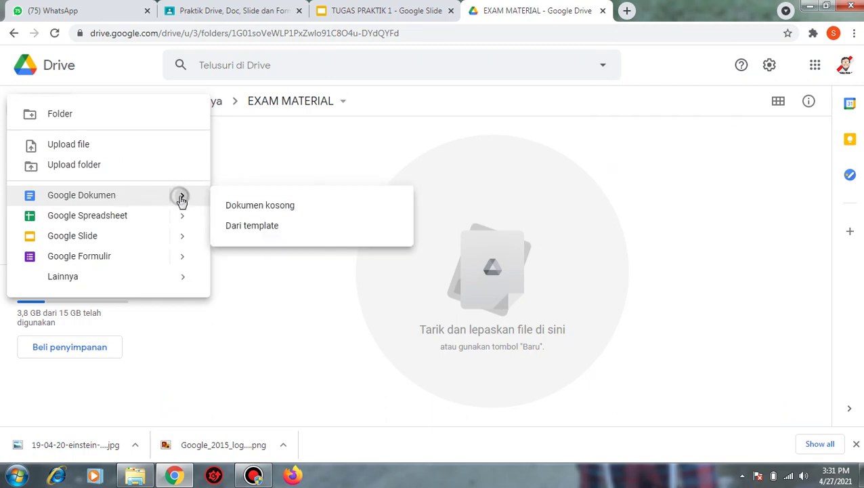
{"action": "left_click", "coordinate": [261, 206]}
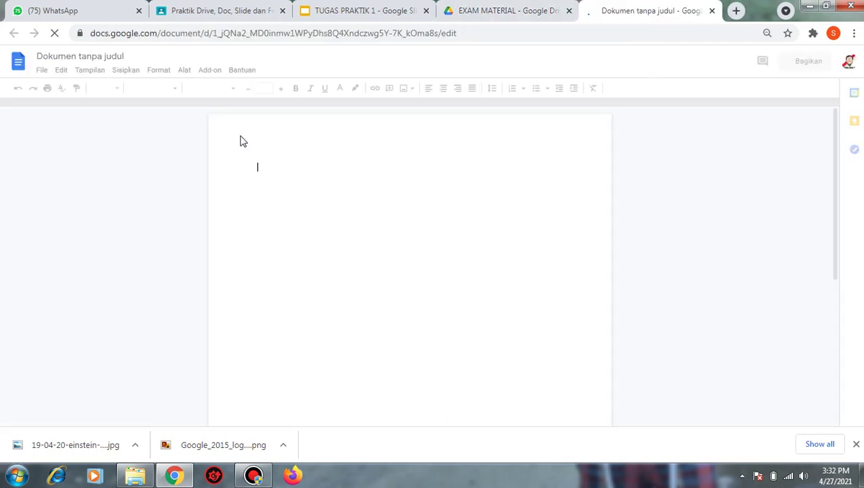
- Copy 'Google Foo & You' from the slide and paste it as the document's title
{"action": "left_click", "coordinate": [66, 57]}
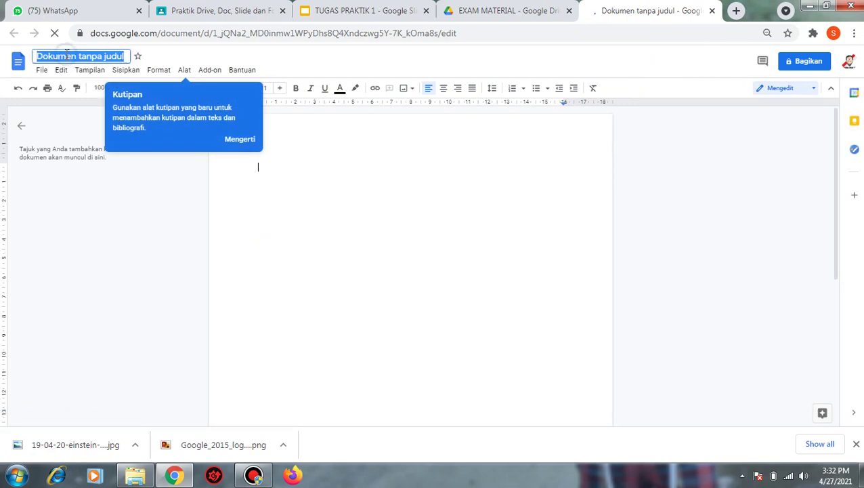
{"action": "left_click", "coordinate": [367, 15]}
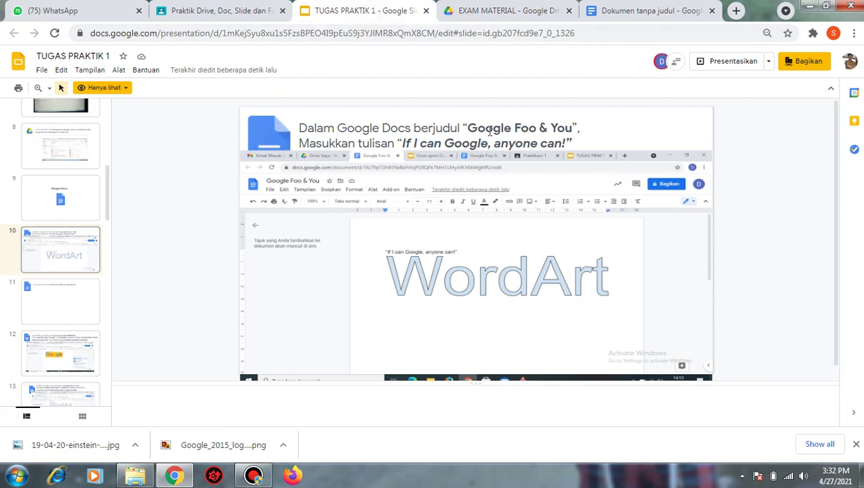
{"action": "left_click_drag", "start_coordinate": [468, 129], "coordinate": [569, 128]}
{"action": "right_click", "coordinate": [570, 128]}
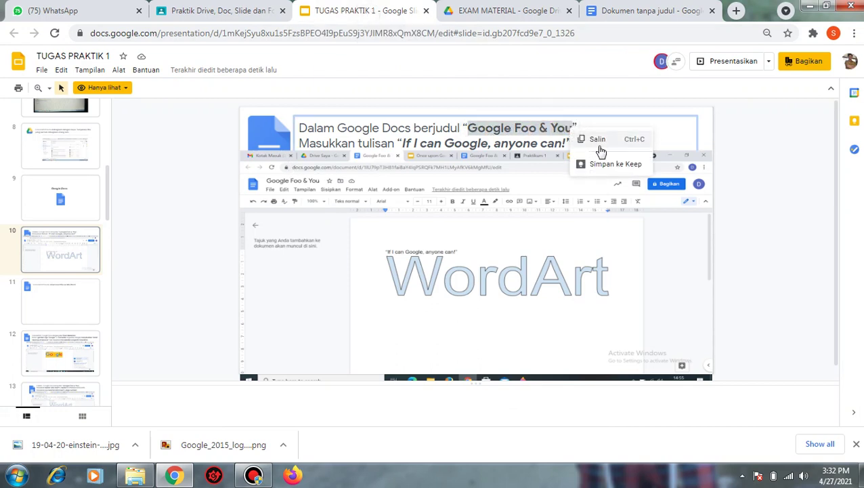
{"action": "left_click", "coordinate": [624, 140]}
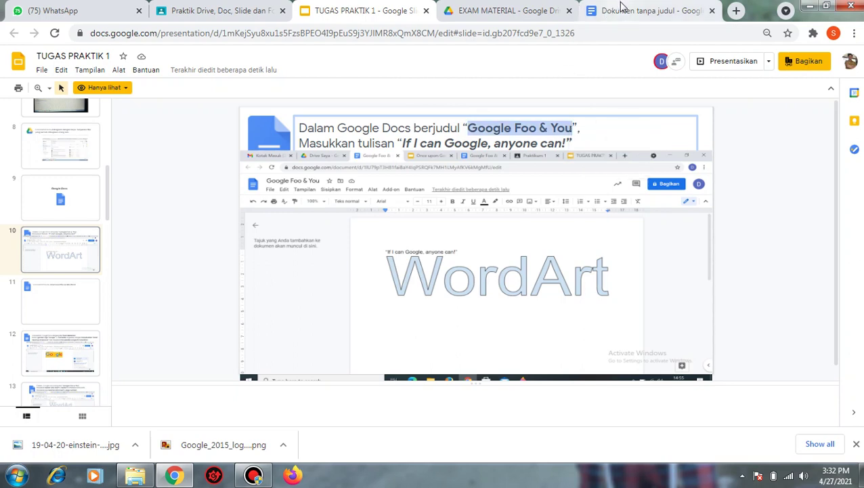
{"action": "left_click", "coordinate": [619, 11]}
{"action": "right_click", "coordinate": [86, 57]}
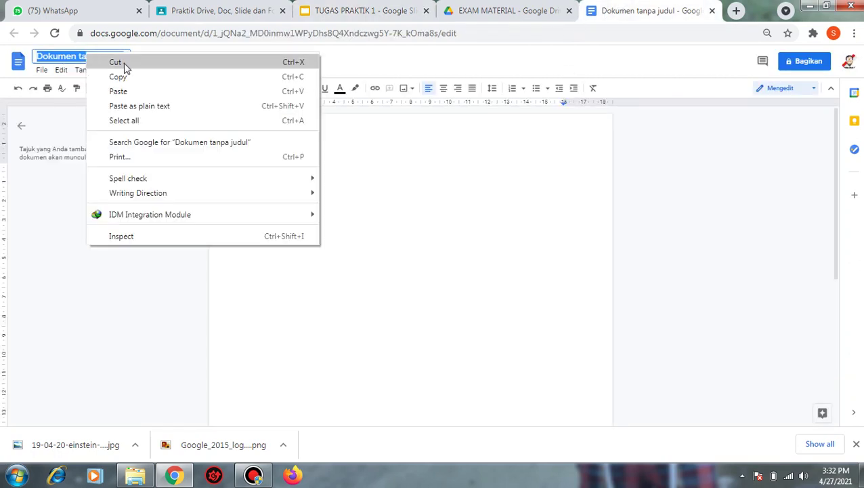
{"action": "left_click", "coordinate": [153, 91]}
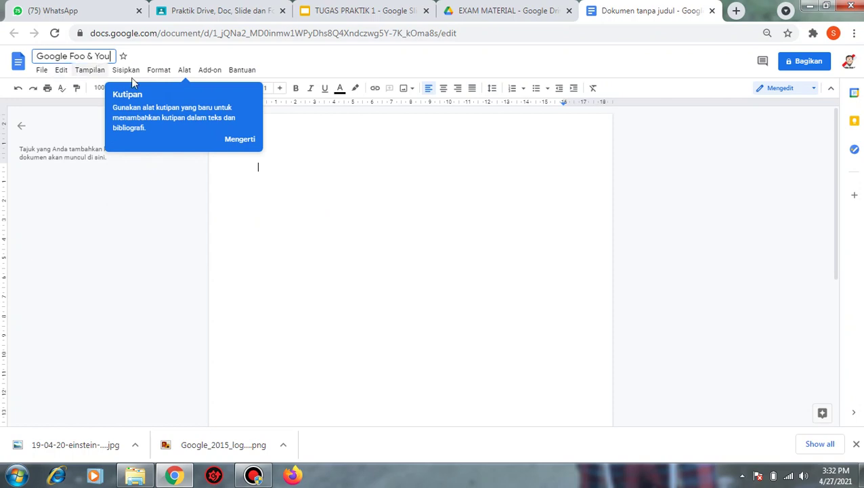
{"action": "left_click", "coordinate": [247, 142]}
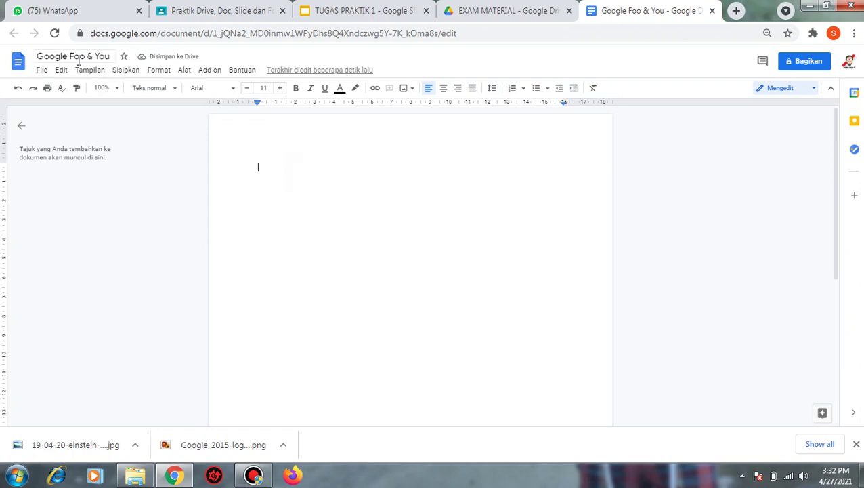
{"action": "left_click", "coordinate": [369, 10]}
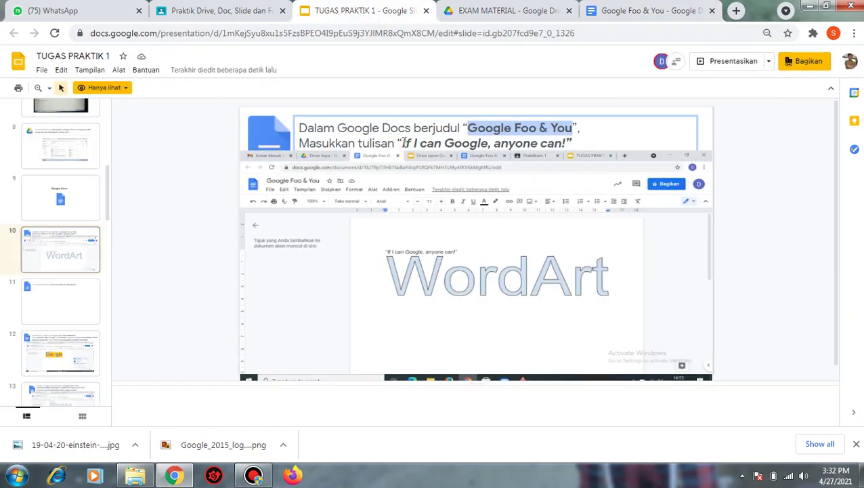
- Copy the quote "If I can Google, anyone can!" from the slide into the document
{"action": "left_click_drag", "start_coordinate": [404, 143], "coordinate": [571, 144]}
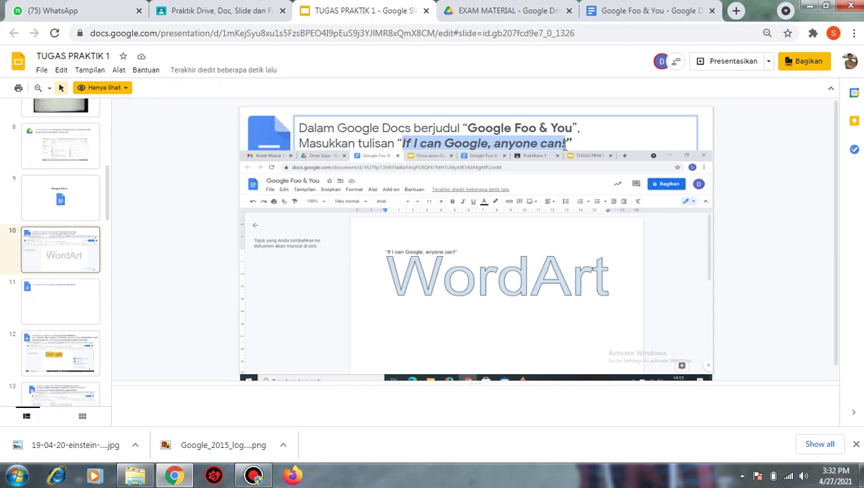
{"action": "left_click_drag", "start_coordinate": [572, 142], "coordinate": [400, 140]}
{"action": "right_click", "coordinate": [503, 144]}
{"action": "left_click", "coordinate": [560, 151]}
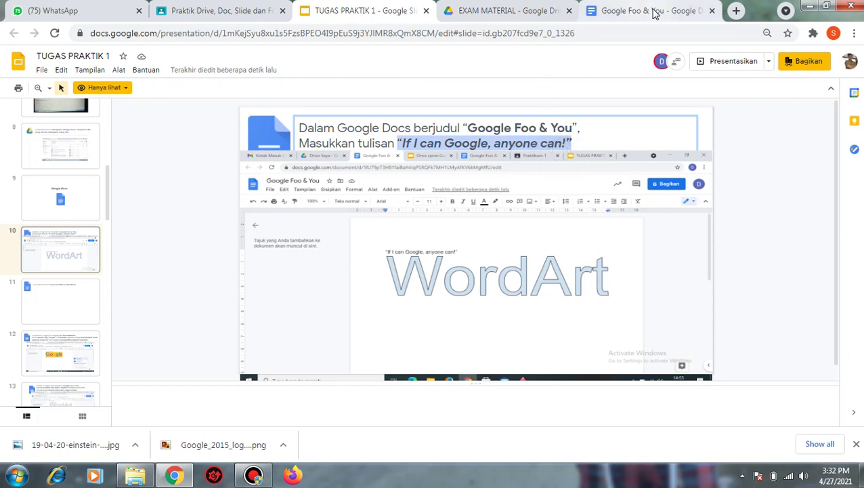
{"action": "left_click", "coordinate": [613, 12]}
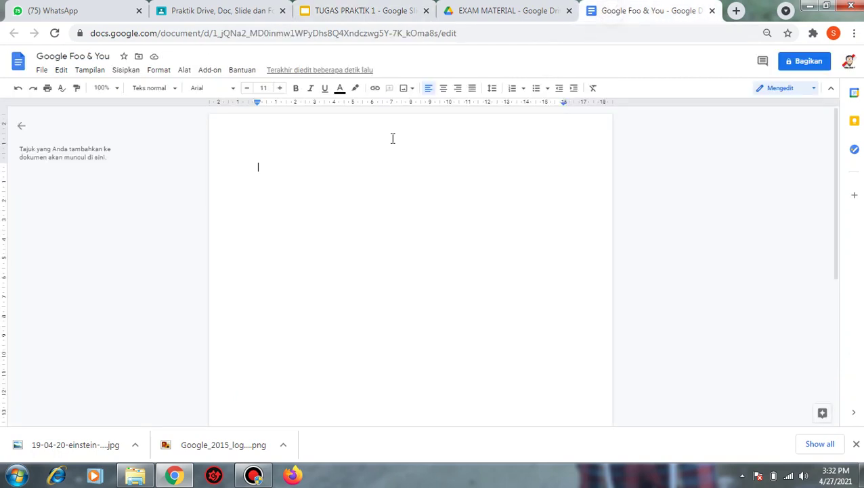
{"action": "right_click", "coordinate": [302, 165]}
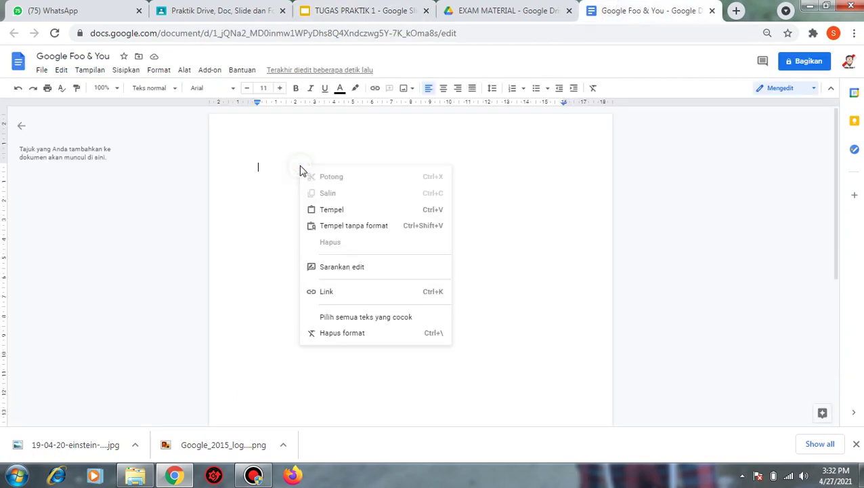
{"action": "left_click", "coordinate": [332, 211]}
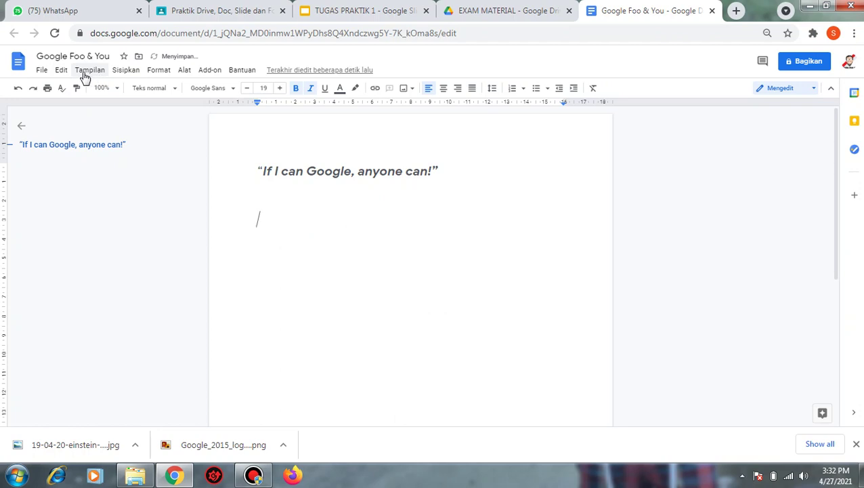
- Start a new drawing from Sisipkan > Gambar > Baru
{"action": "left_click", "coordinate": [126, 70]}
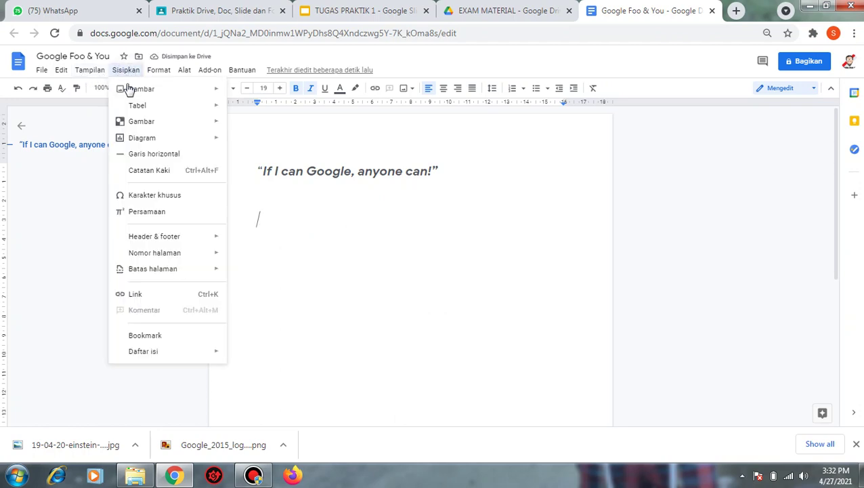
{"action": "mouse_move", "coordinate": [198, 127]}
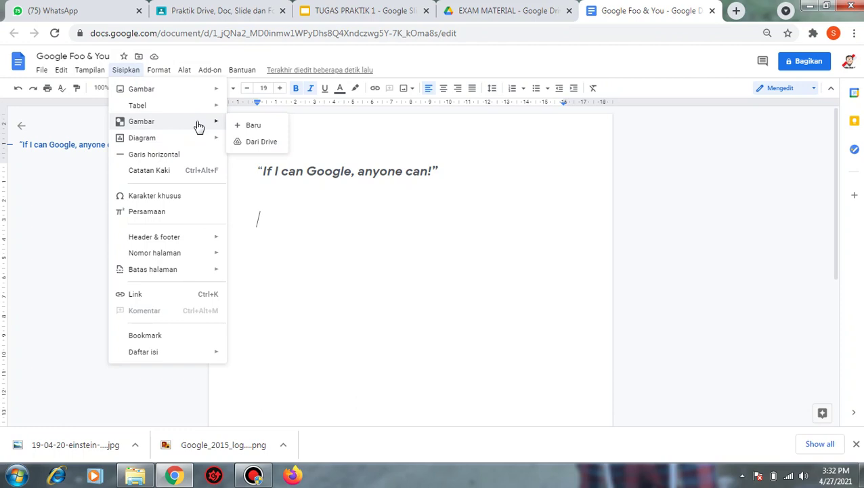
{"action": "mouse_move", "coordinate": [156, 95]}
{"action": "left_click", "coordinate": [248, 127]}
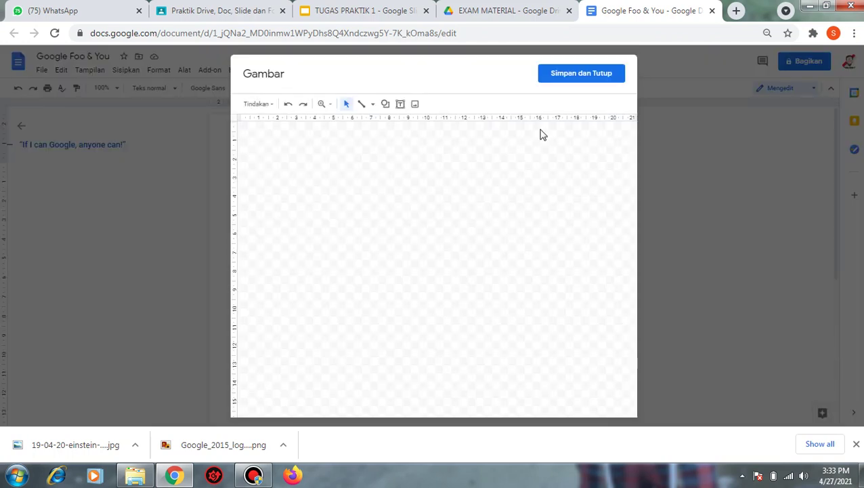
- Draw a wide text box on the canvas and type WORDART in it
{"action": "left_click", "coordinate": [401, 105]}
{"action": "left_click_drag", "start_coordinate": [293, 229], "coordinate": [587, 263]}
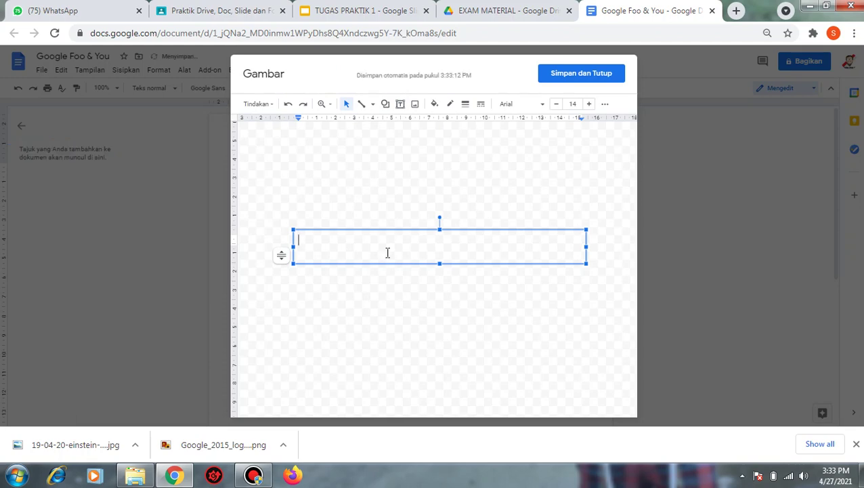
{"action": "type", "text": "W"}
{"action": "type", "text": "WO"}
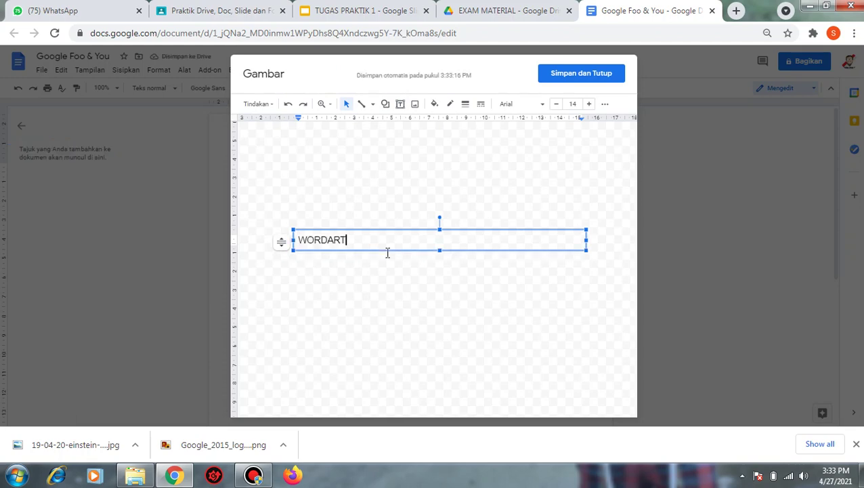
{"action": "type", "text": "RDART"}
{"action": "key", "text": "ctrl+a"}
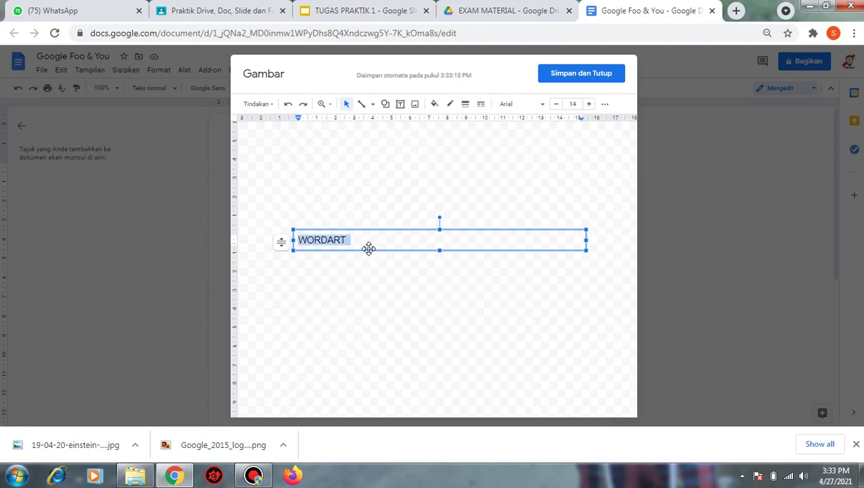
{"action": "left_click_drag", "start_coordinate": [352, 243], "coordinate": [291, 241]}
- Format WORDART as 72 pt, bold, blue text
{"action": "left_click", "coordinate": [537, 108]}
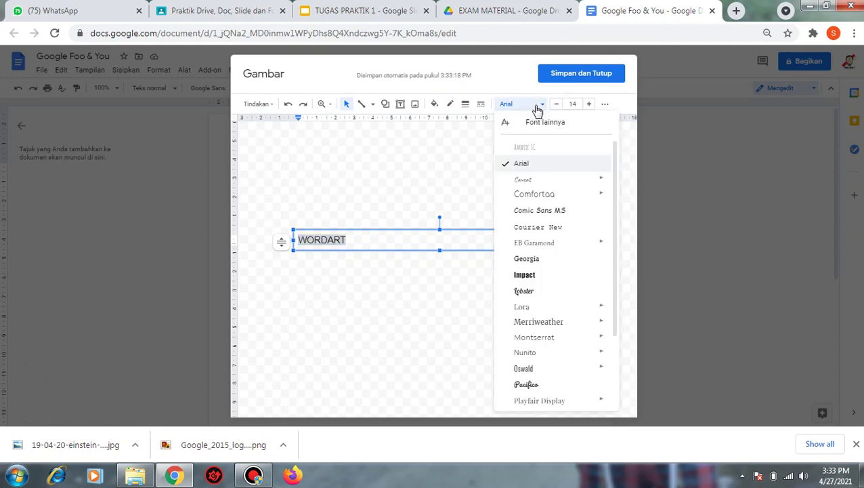
{"action": "left_click", "coordinate": [537, 107]}
{"action": "left_click", "coordinate": [573, 104]}
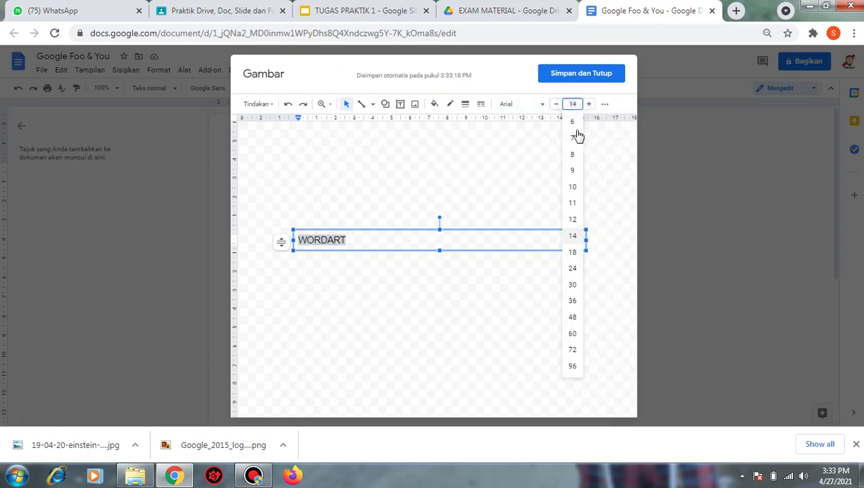
{"action": "left_click", "coordinate": [572, 351]}
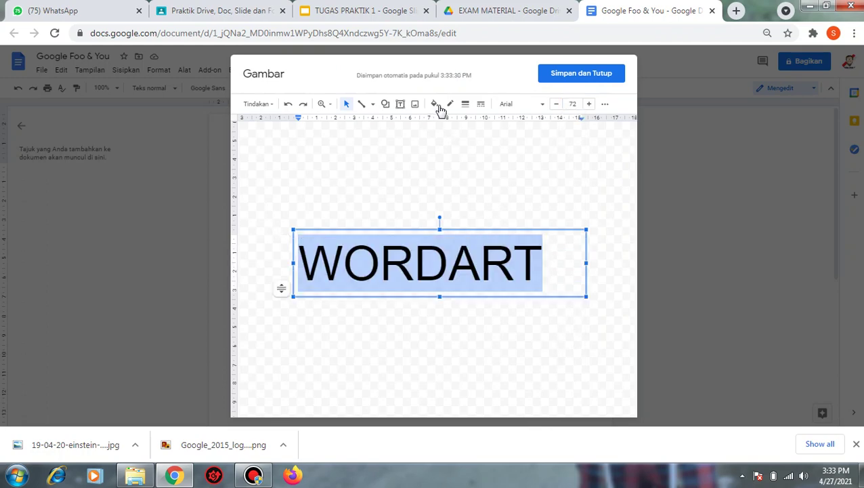
{"action": "left_click", "coordinate": [607, 104]}
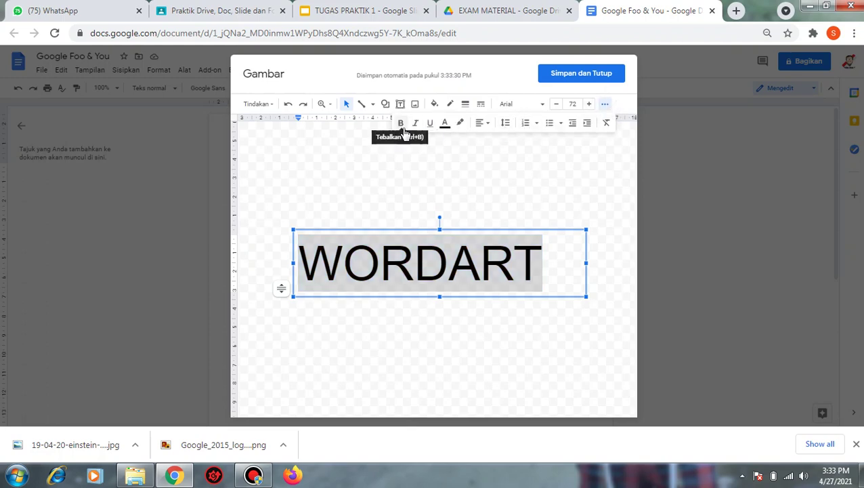
{"action": "left_click", "coordinate": [401, 125]}
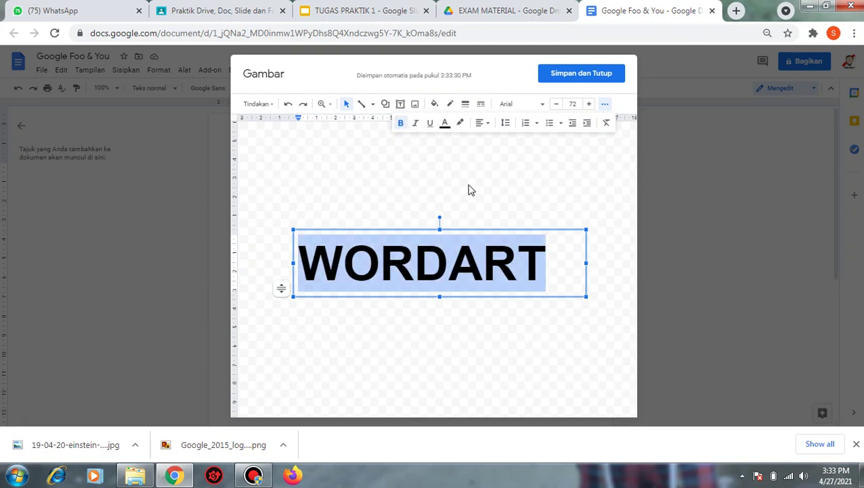
{"action": "left_click", "coordinate": [445, 122]}
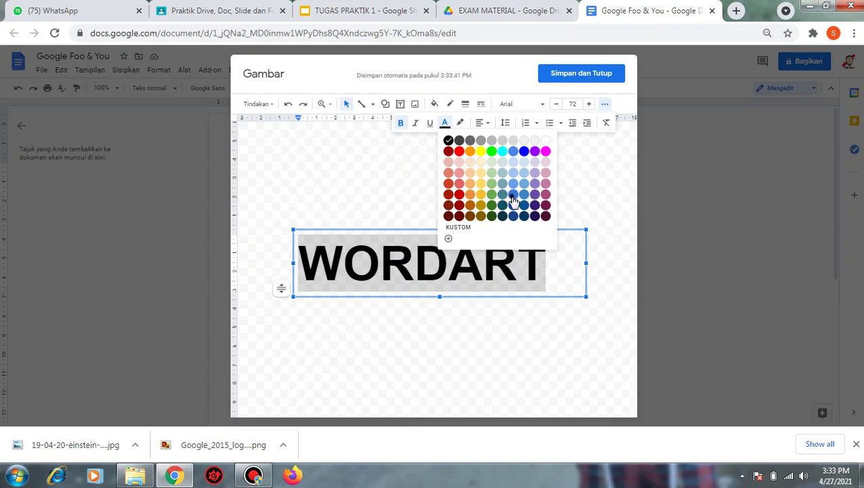
{"action": "left_click", "coordinate": [512, 195]}
{"action": "left_click", "coordinate": [598, 208]}
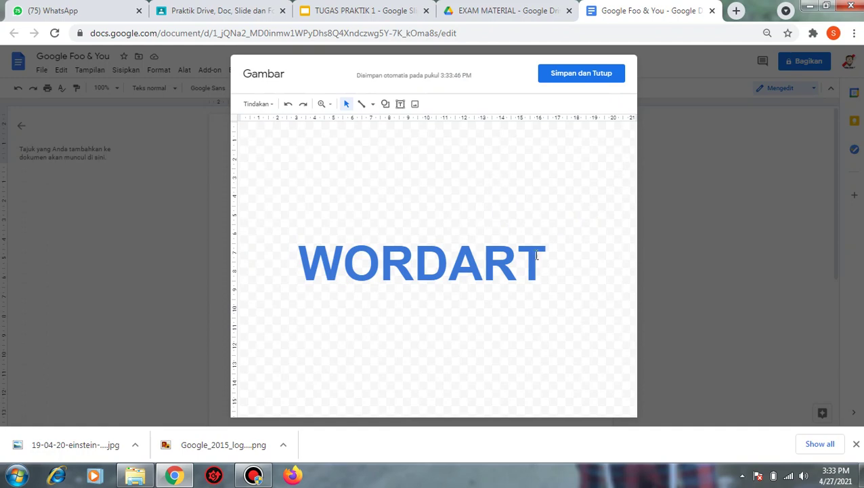
{"action": "left_click", "coordinate": [498, 259]}
{"action": "left_click", "coordinate": [482, 163]}
- Save the drawing into the document, widen it, and centre it on the page
{"action": "left_click", "coordinate": [597, 75]}
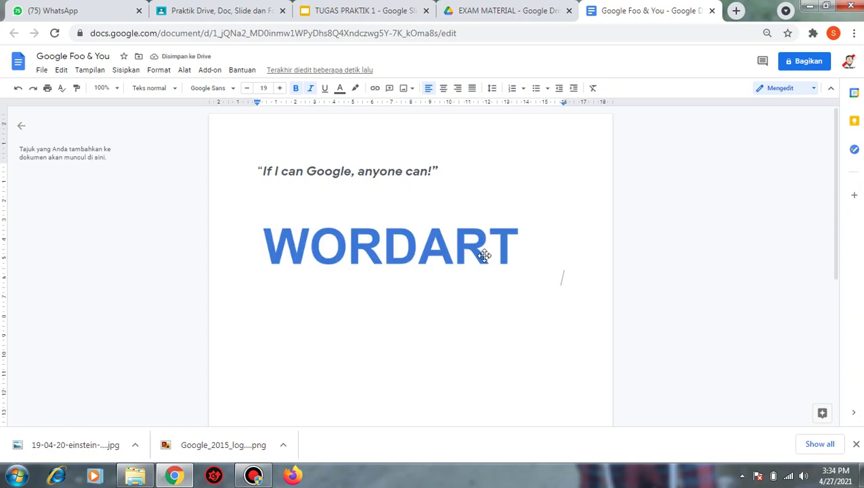
{"action": "left_click", "coordinate": [471, 249]}
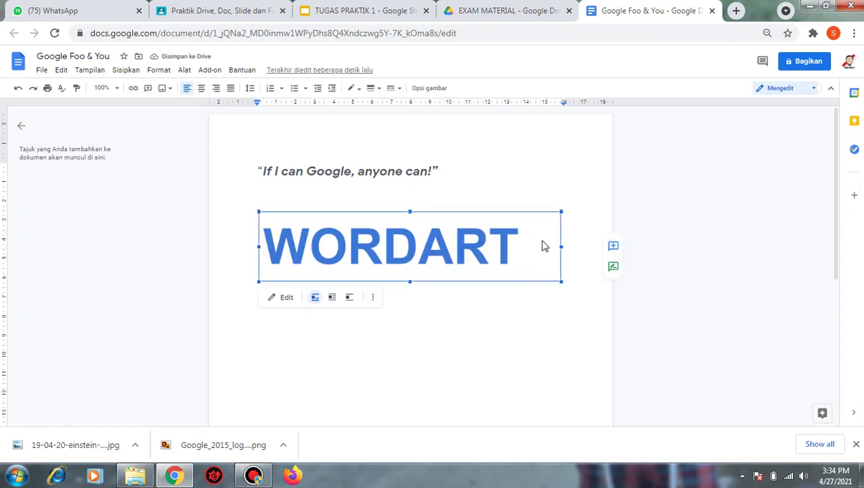
{"action": "mouse_move", "coordinate": [562, 246]}
{"action": "left_mouse_down"}
{"action": "mouse_move", "coordinate": [544, 248]}
{"action": "mouse_move", "coordinate": [573, 246]}
{"action": "left_mouse_up"}
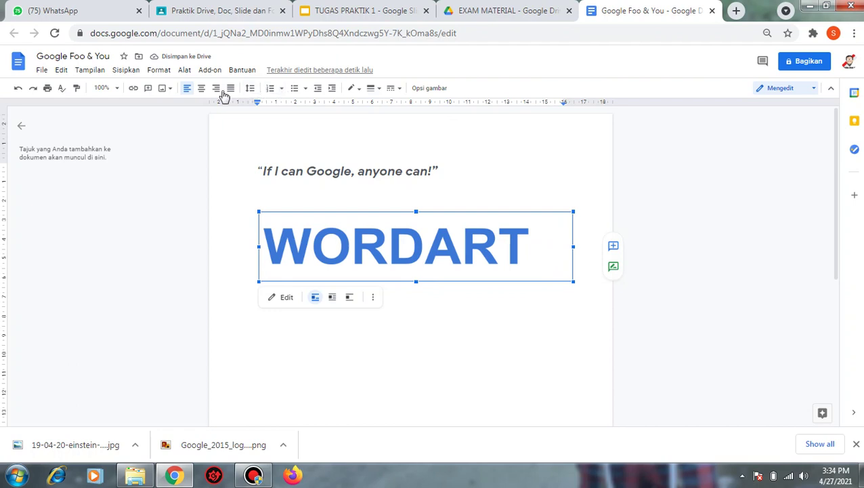
{"action": "left_click", "coordinate": [202, 89]}
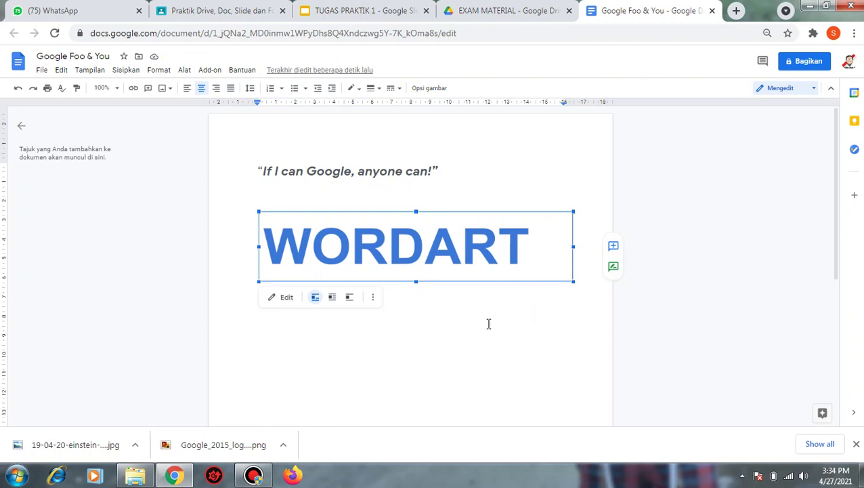
- Delete the stray SS text from the line under the quote
{"action": "left_click", "coordinate": [348, 187]}
{"action": "type", "text": "SS"}
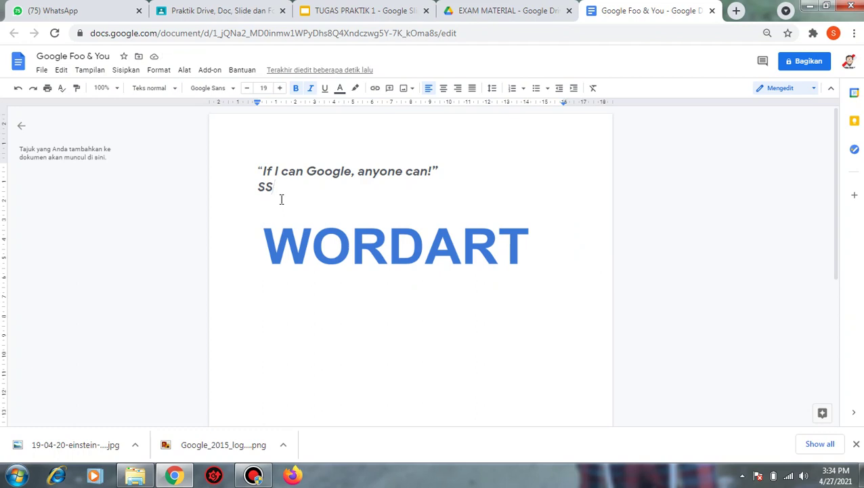
{"action": "left_click_drag", "start_coordinate": [303, 190], "coordinate": [258, 186]}
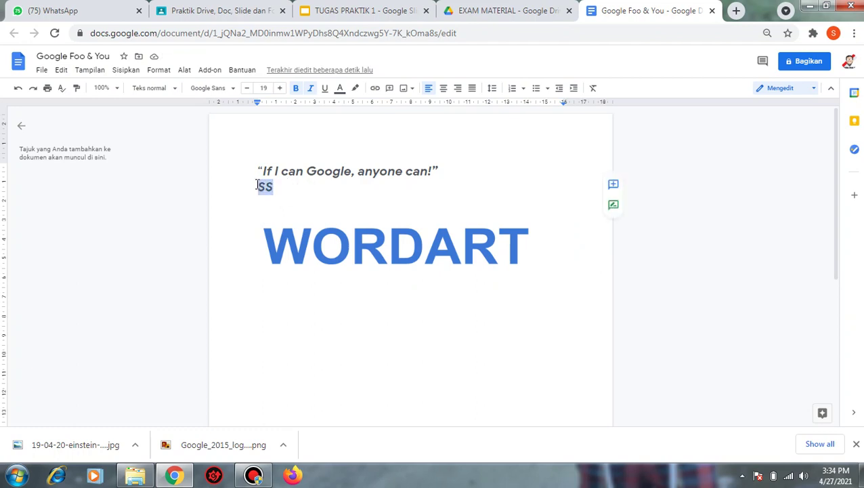
{"action": "key", "text": "BackSpace"}
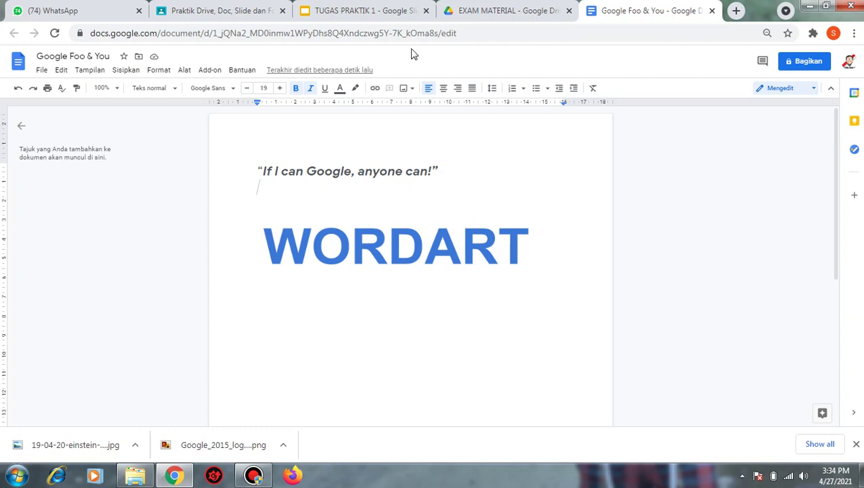
- Return to the TUGAS PRAKTIK 1 deck showing slide 10
{"action": "left_click", "coordinate": [389, 10]}
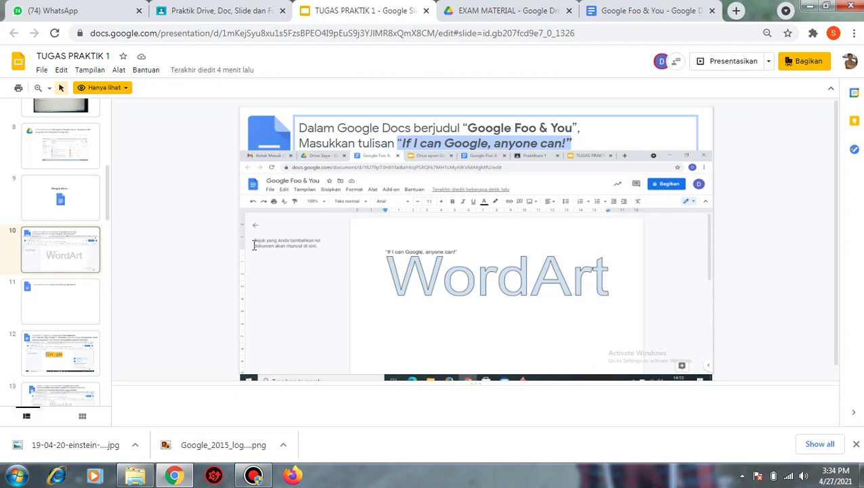
{"action": "left_click", "coordinate": [612, 10]}
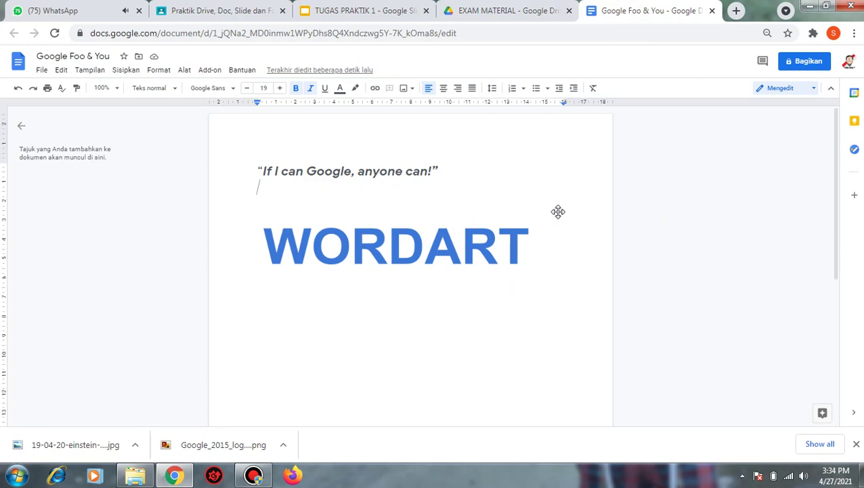
{"action": "left_click", "coordinate": [394, 10]}
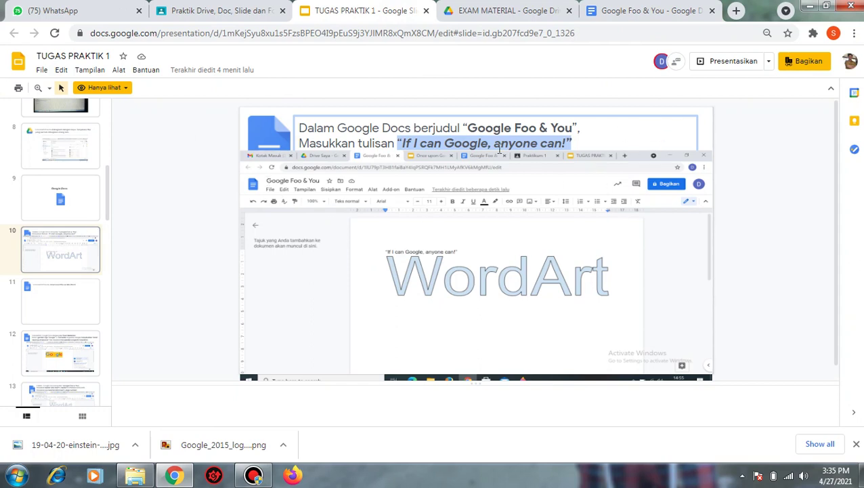
{"action": "left_click", "coordinate": [42, 72]}
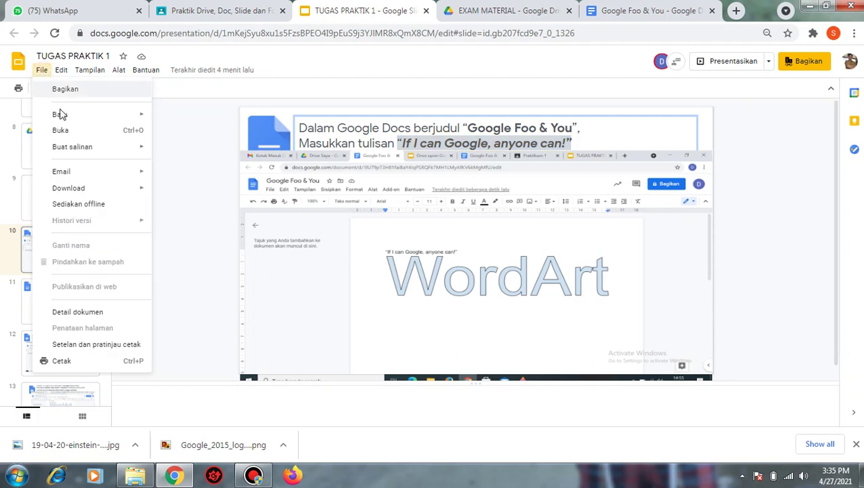
- Try reopening the deck under another account, then close the access-denied page
{"action": "mouse_move", "coordinate": [100, 148]}
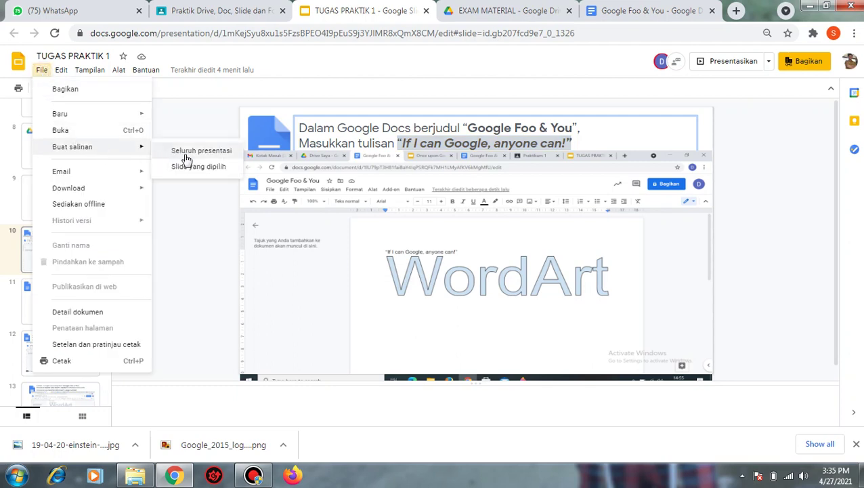
{"action": "left_click", "coordinate": [850, 63]}
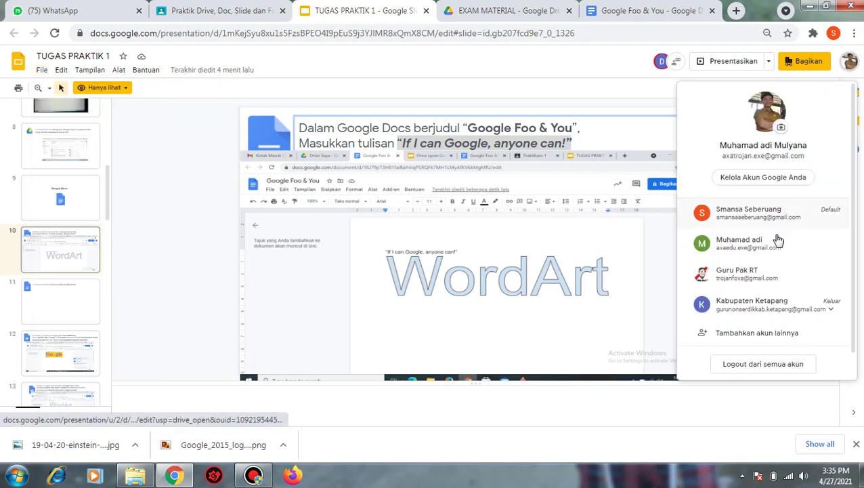
{"action": "left_click", "coordinate": [761, 302]}
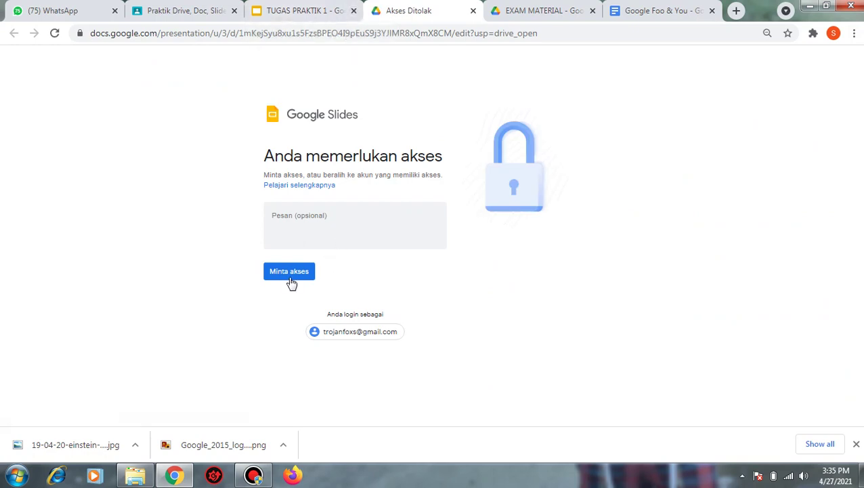
{"action": "left_click", "coordinate": [279, 11]}
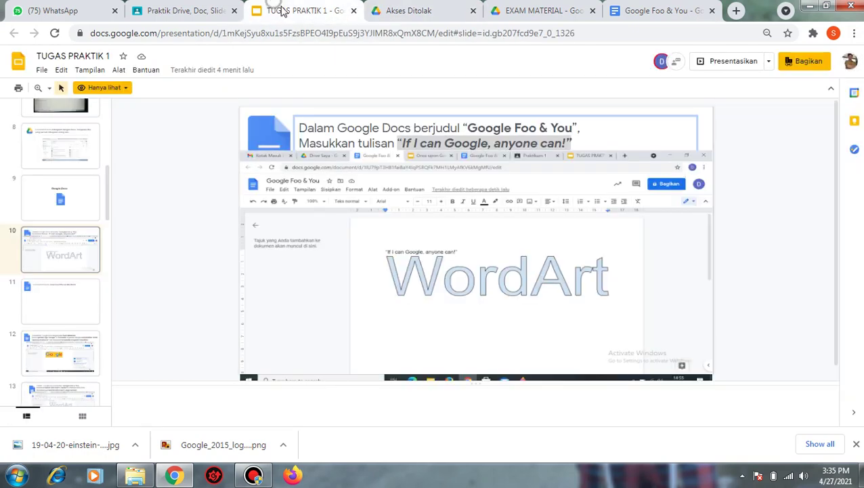
{"action": "left_click", "coordinate": [474, 11]}
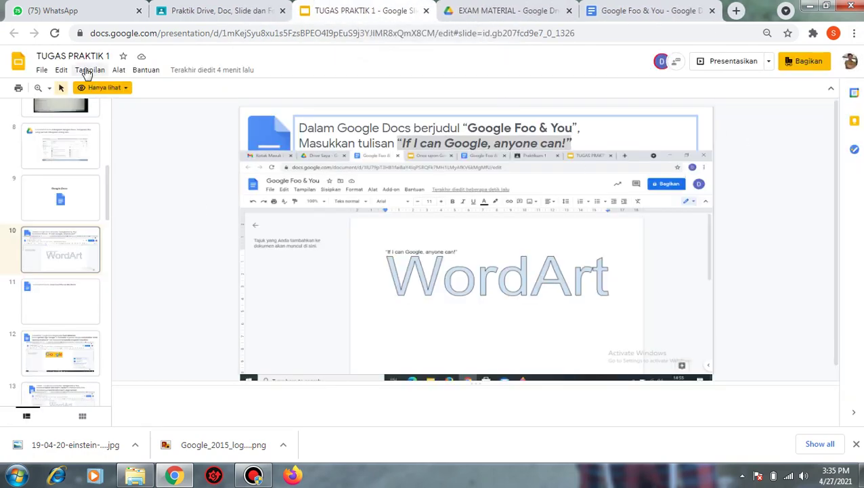
- Copy the whole presentation, naming it 'Salinan dari TUGAS PRAKTIK 1 CONTOH'
{"action": "left_click", "coordinate": [41, 70]}
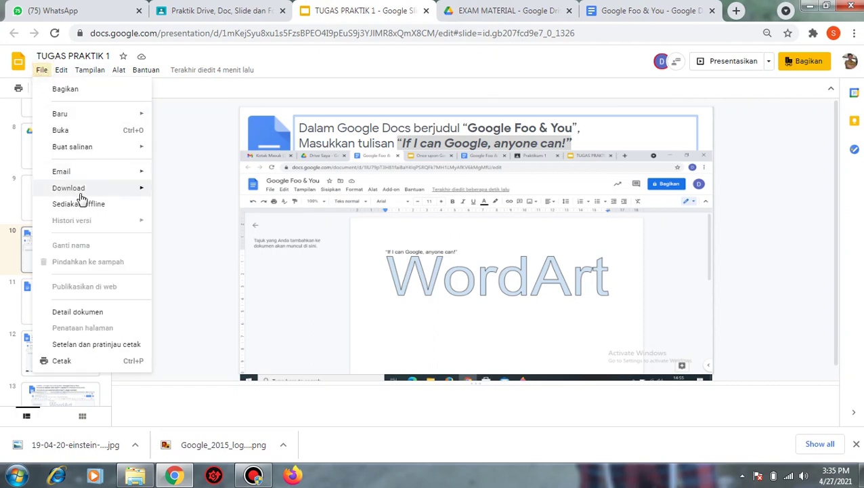
{"action": "mouse_move", "coordinate": [125, 151]}
{"action": "left_click", "coordinate": [201, 152]}
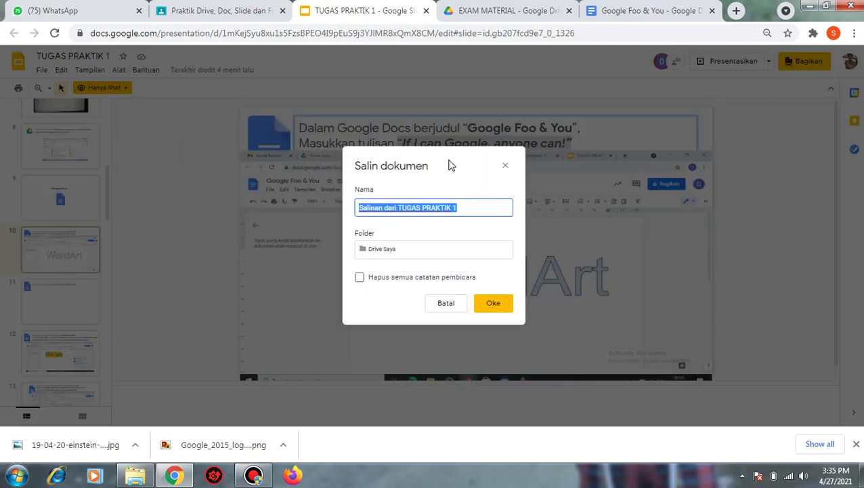
{"action": "left_click", "coordinate": [471, 208]}
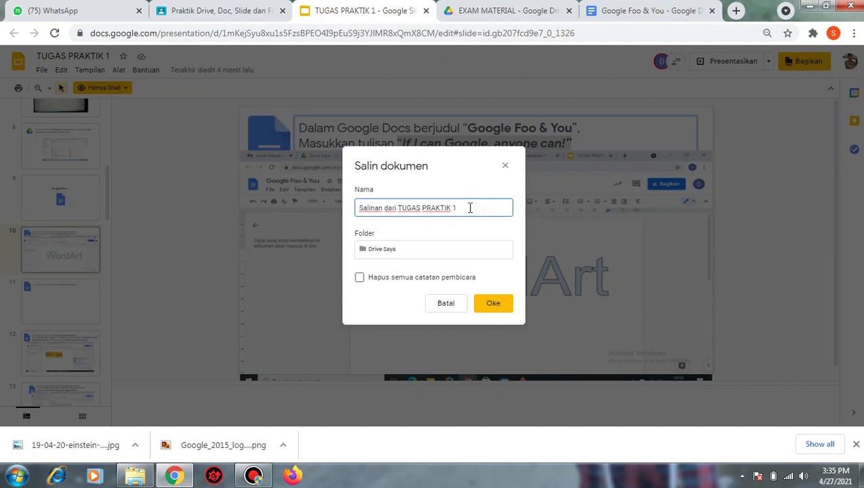
{"action": "type", "text": "CONTOH"}
{"action": "key", "text": "Return"}
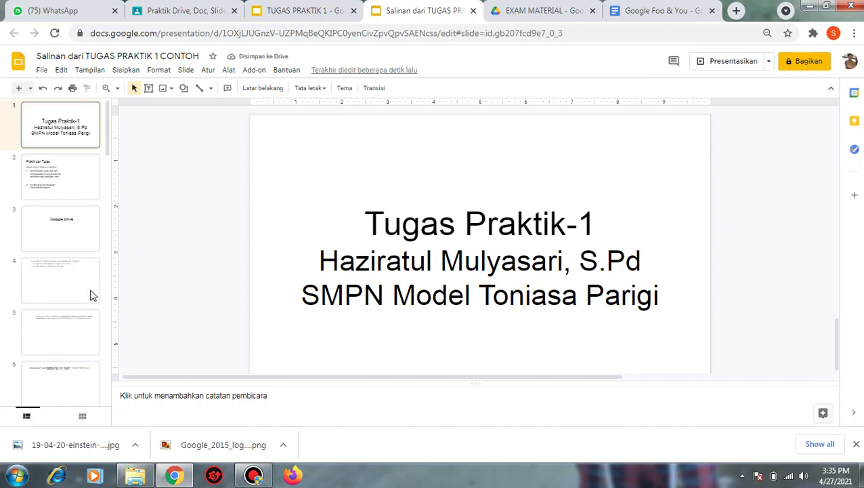
- Paste the WORDART screenshot onto slide 10 of the copied deck
{"action": "left_click_drag", "start_coordinate": [106, 145], "coordinate": [112, 205]}
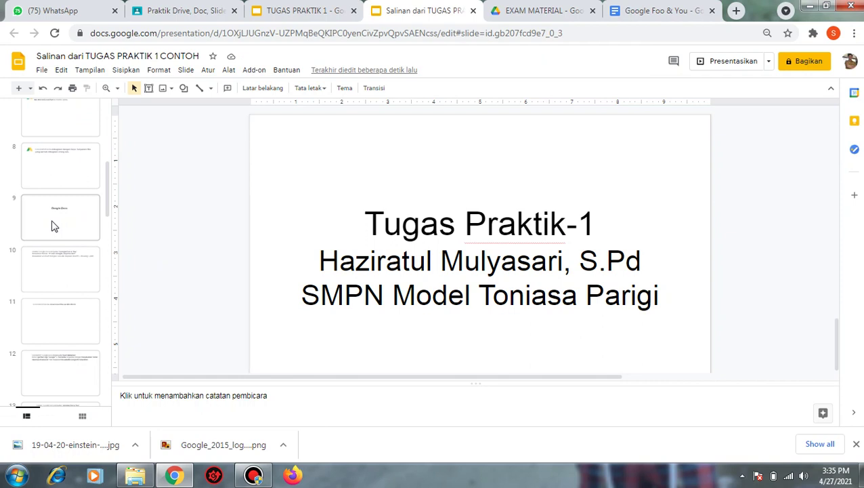
{"action": "left_click", "coordinate": [46, 269]}
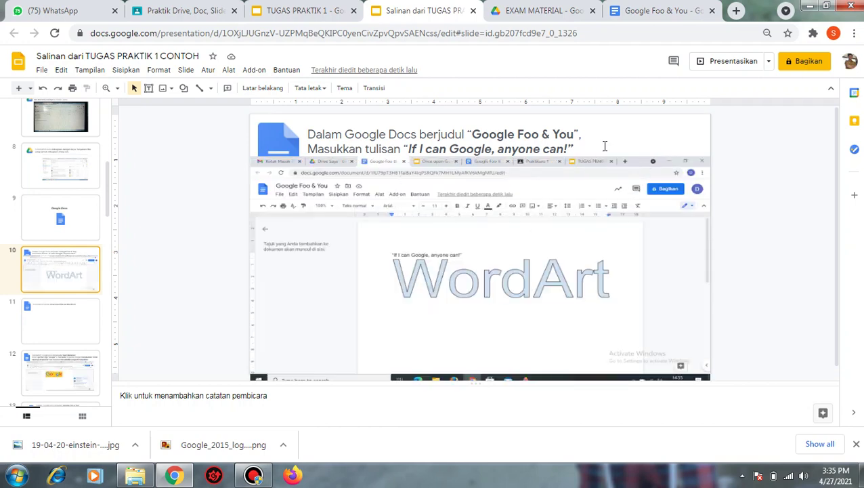
{"action": "key", "text": "ctrl+v"}
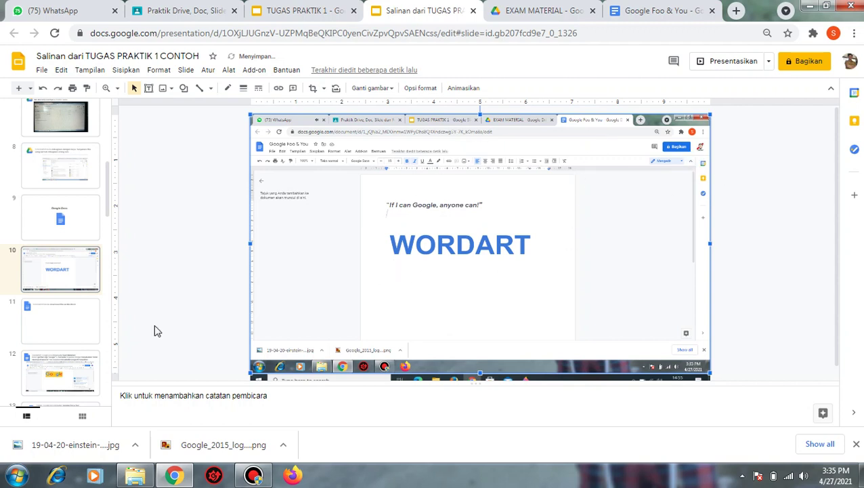
- Check slide 11's title, then switch to the original TUGAS PRAKTIK 1 deck
{"action": "left_click", "coordinate": [80, 329]}
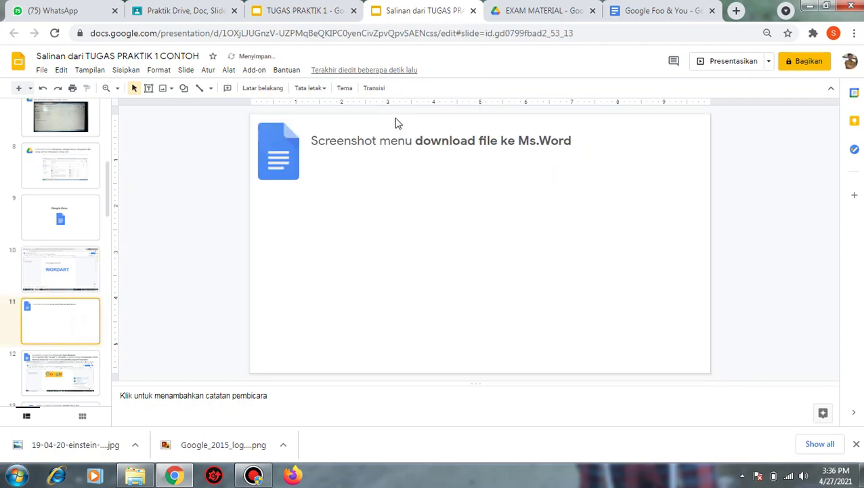
{"action": "left_click", "coordinate": [373, 143]}
{"action": "left_click", "coordinate": [342, 208]}
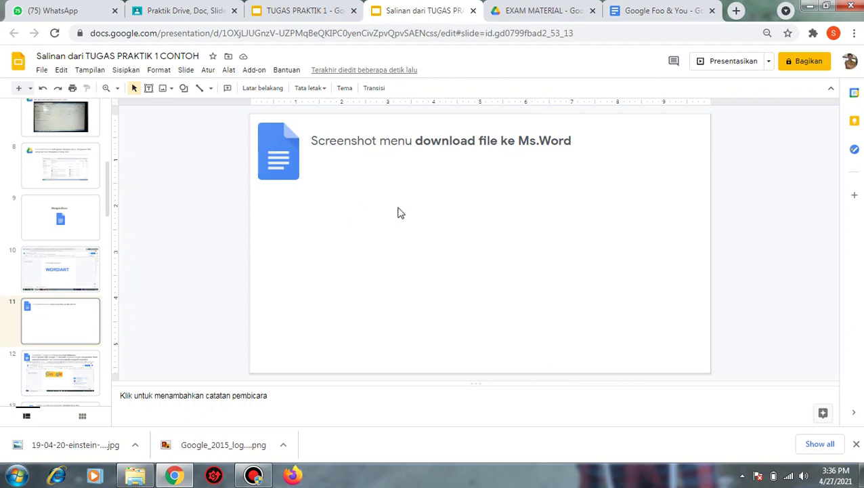
{"action": "left_click", "coordinate": [308, 10]}
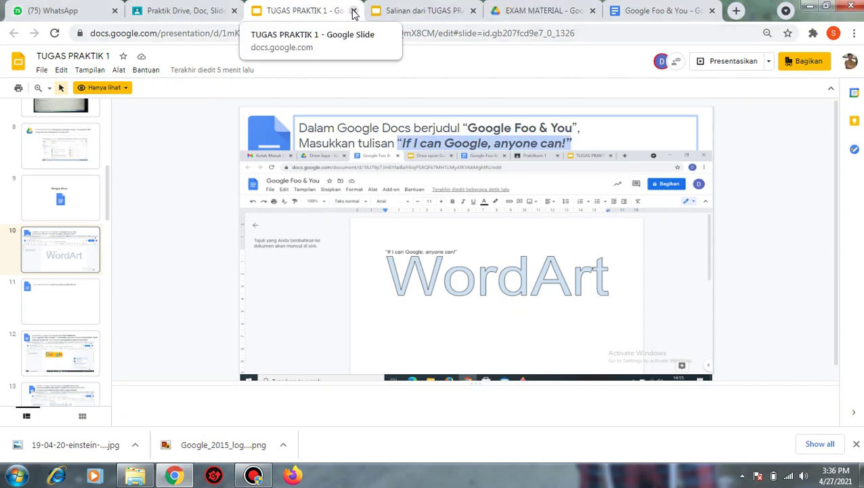
- Close the original deck tab and open TUGAS PRAKTIK 1 from Downloads in PowerPoint
{"action": "left_click", "coordinate": [353, 11]}
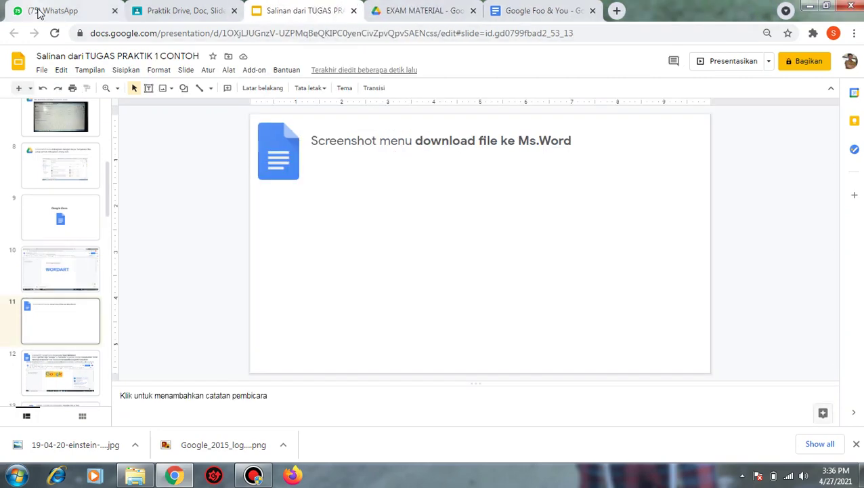
{"action": "left_click", "coordinate": [39, 11]}
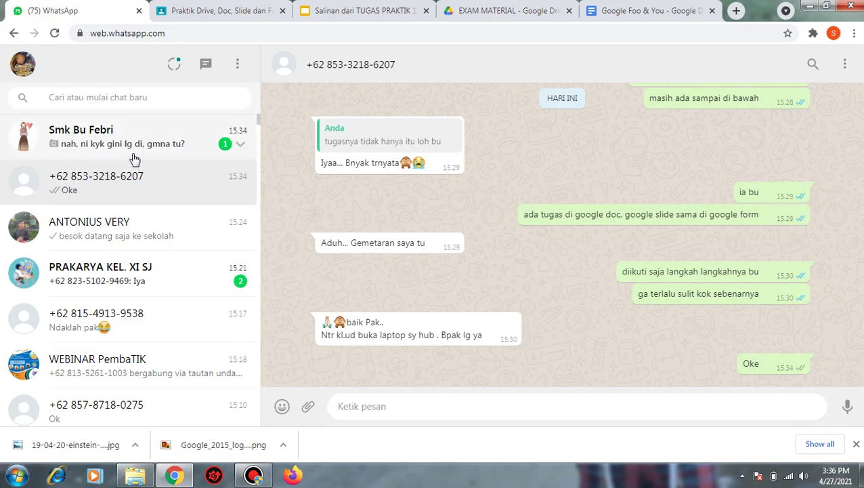
{"action": "left_click", "coordinate": [15, 476]}
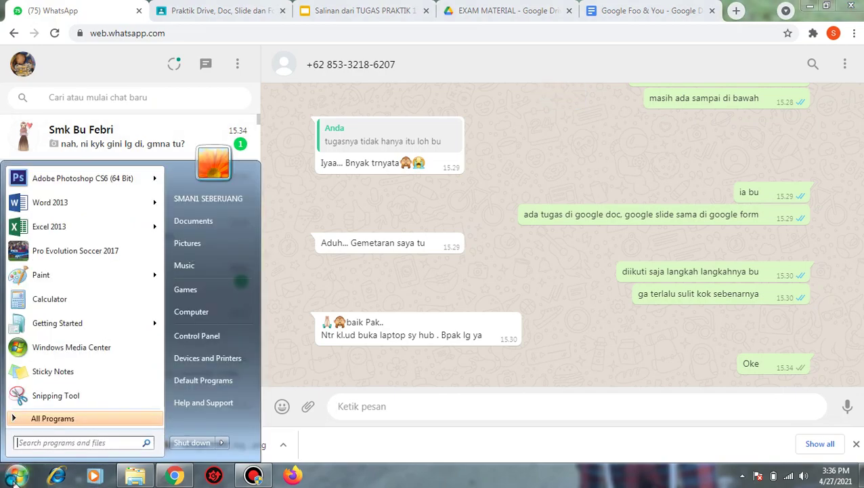
{"action": "left_click", "coordinate": [193, 312]}
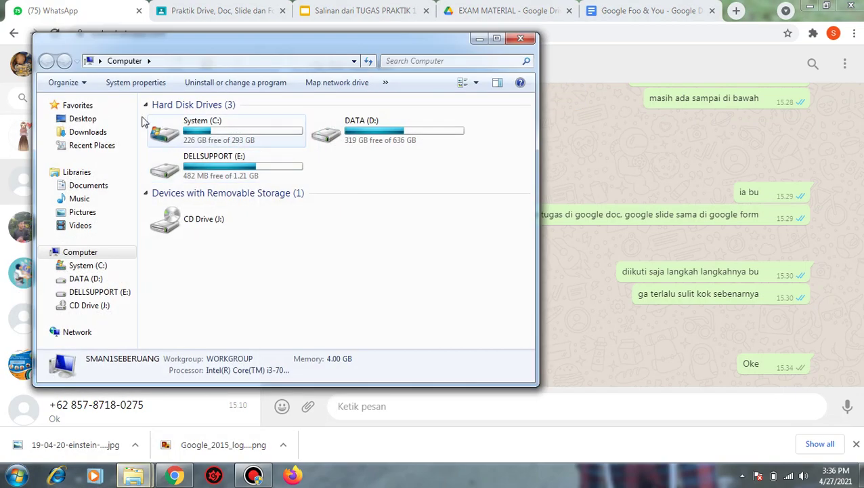
{"action": "left_click", "coordinate": [88, 146]}
{"action": "left_click", "coordinate": [87, 132]}
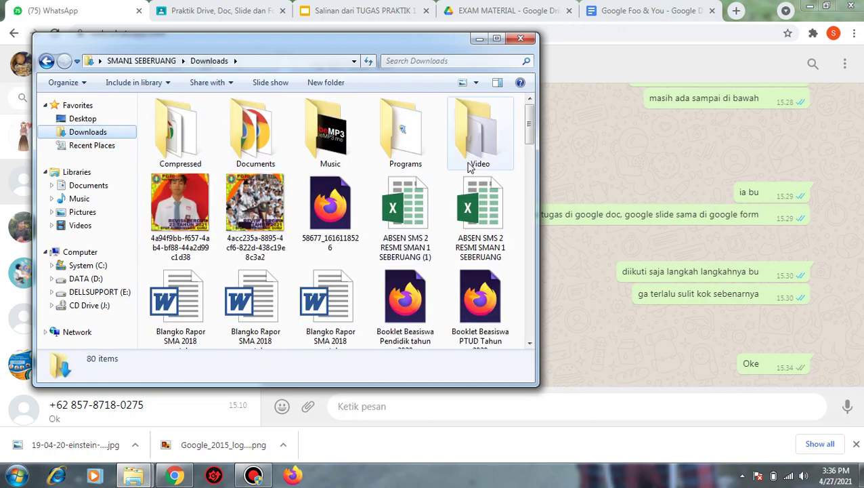
{"action": "left_click_drag", "start_coordinate": [530, 132], "coordinate": [534, 320]}
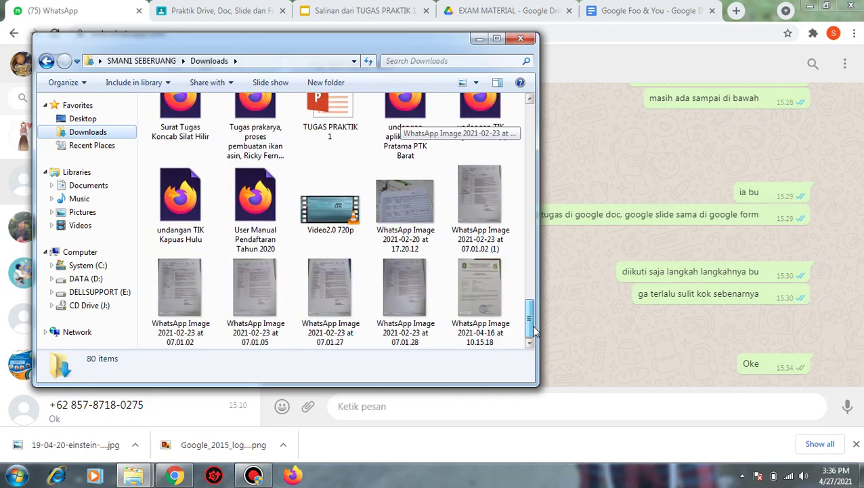
{"action": "double_click", "coordinate": [330, 119]}
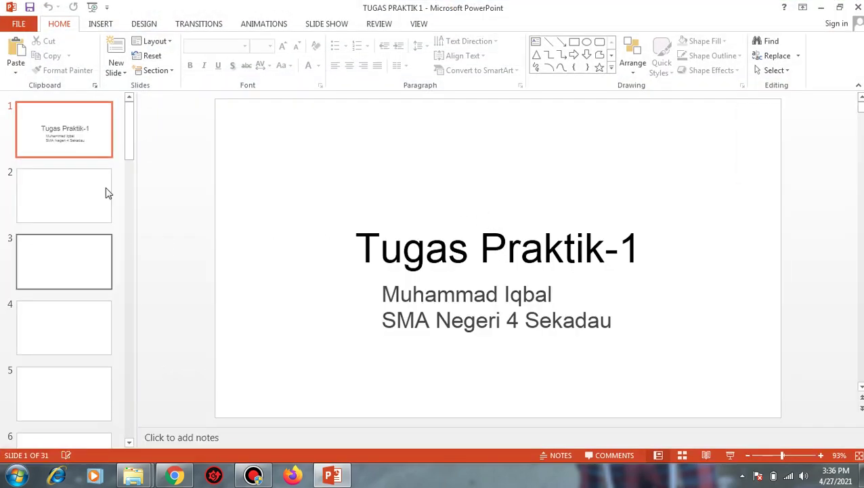
- Review slides 10 through 15 of the PowerPoint deck in the thumbnail pane
{"action": "left_click_drag", "start_coordinate": [130, 130], "coordinate": [132, 230]}
{"action": "left_click", "coordinate": [67, 210]}
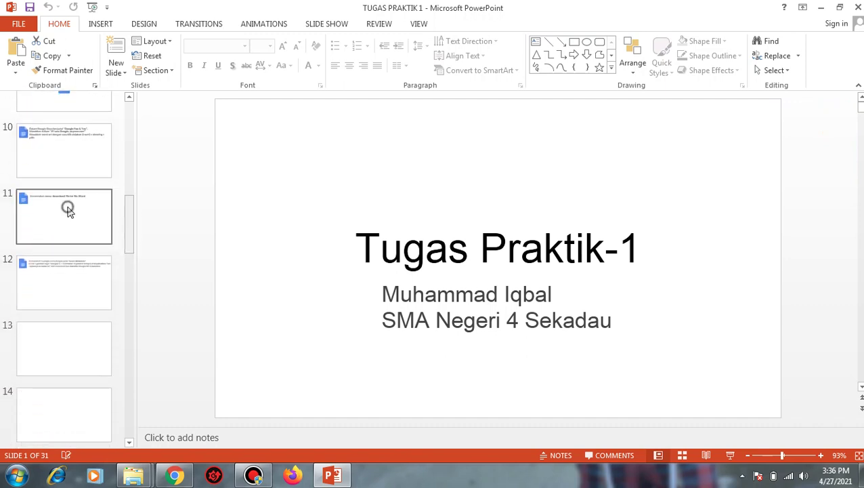
{"action": "left_click", "coordinate": [69, 145]}
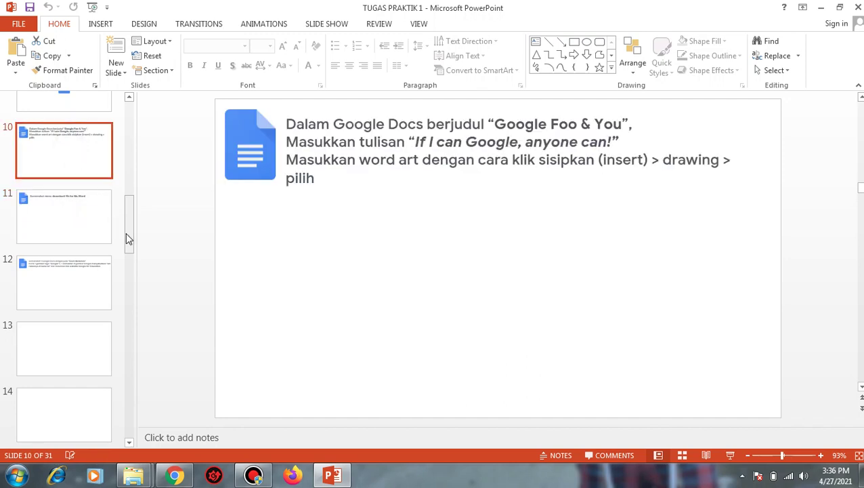
{"action": "left_click_drag", "start_coordinate": [129, 238], "coordinate": [132, 270]}
{"action": "left_click", "coordinate": [71, 239]}
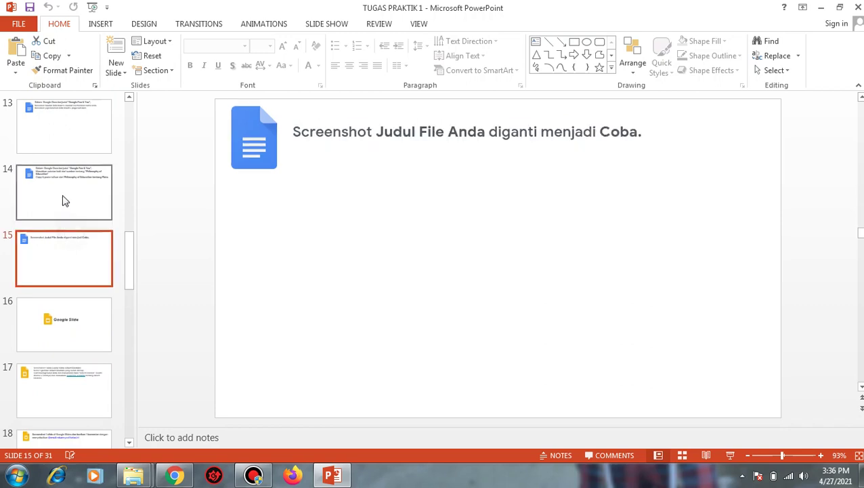
{"action": "left_click", "coordinate": [62, 200]}
{"action": "left_click", "coordinate": [68, 139]}
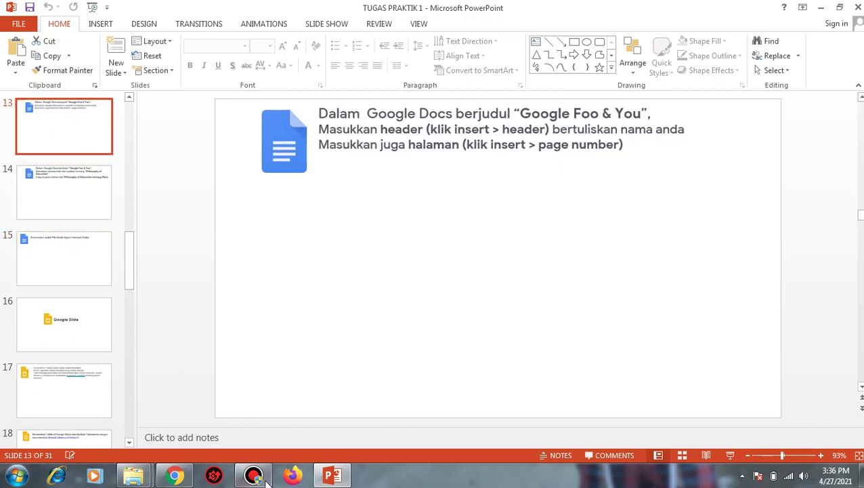
- Minimize PowerPoint and bring up the Classroom assignment page in Chrome
{"action": "left_click", "coordinate": [333, 475]}
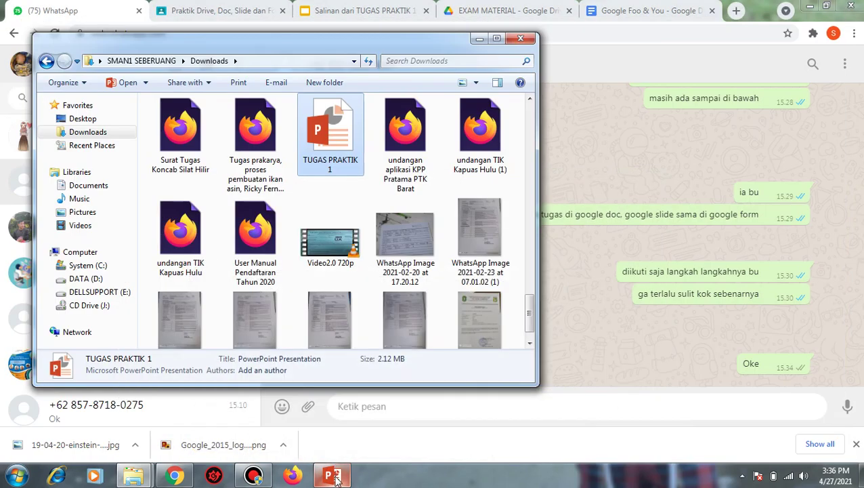
{"action": "left_click", "coordinate": [333, 475]}
{"action": "left_click", "coordinate": [334, 475]}
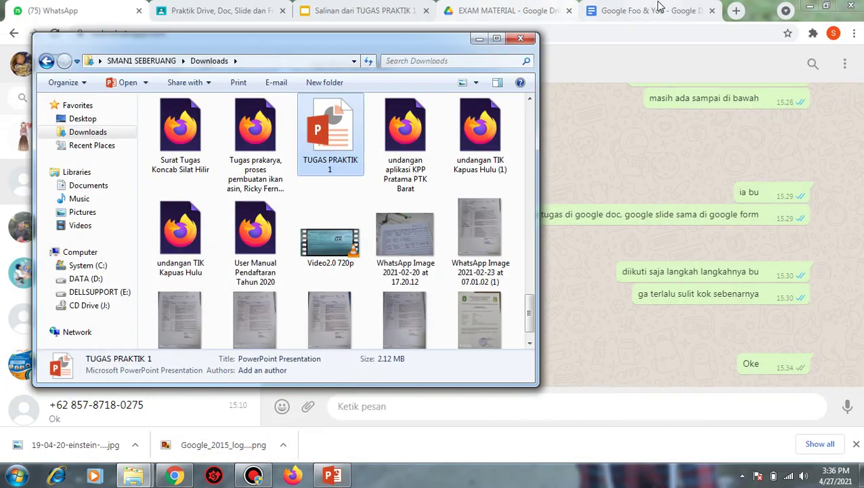
{"action": "left_click", "coordinate": [658, 8]}
{"action": "left_click", "coordinate": [180, 8]}
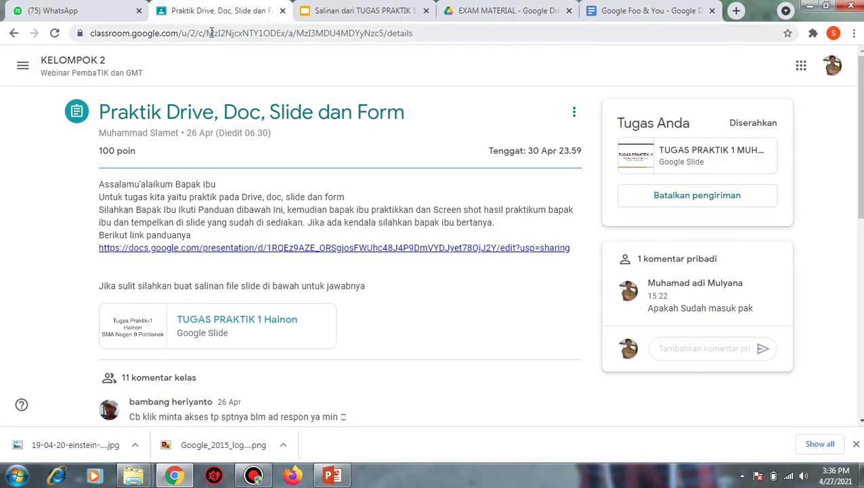
- Display the File > Download format list in Google Foo & You, then return to slide 11
{"action": "left_click", "coordinate": [353, 11]}
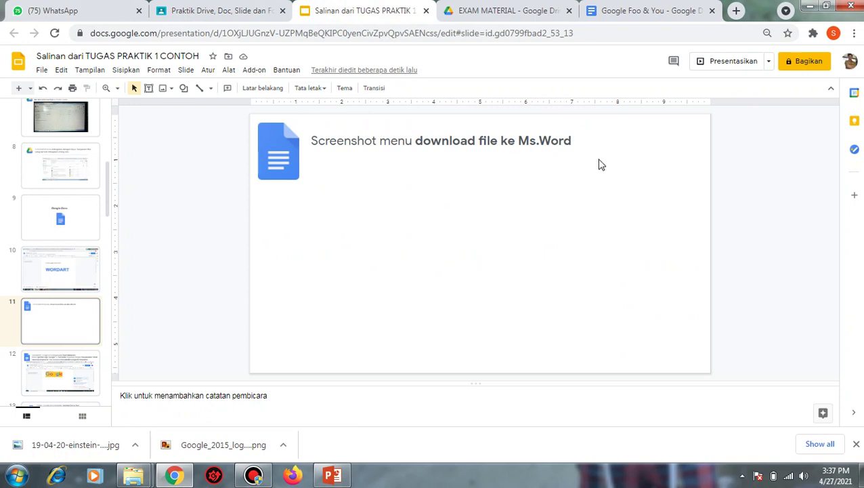
{"action": "left_click", "coordinate": [618, 10]}
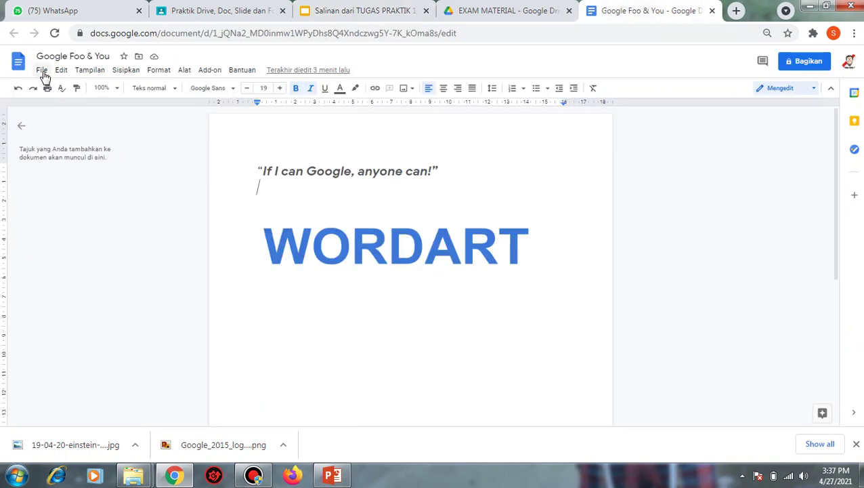
{"action": "left_click", "coordinate": [44, 74]}
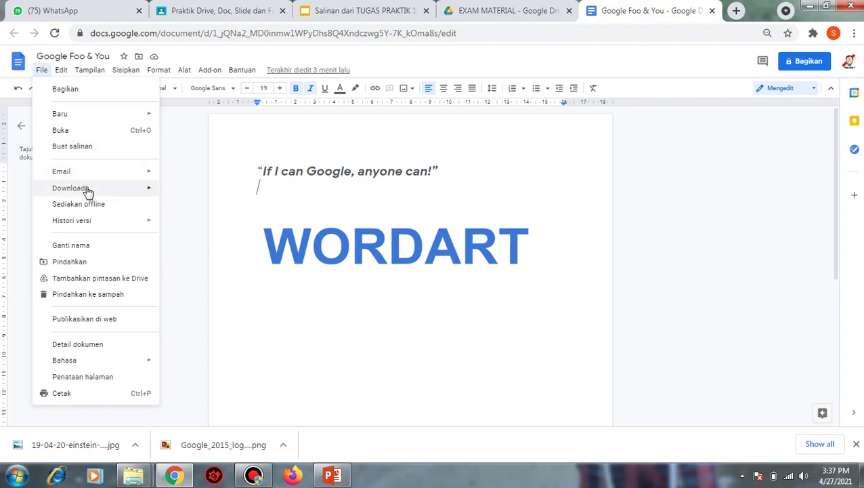
{"action": "mouse_move", "coordinate": [87, 190]}
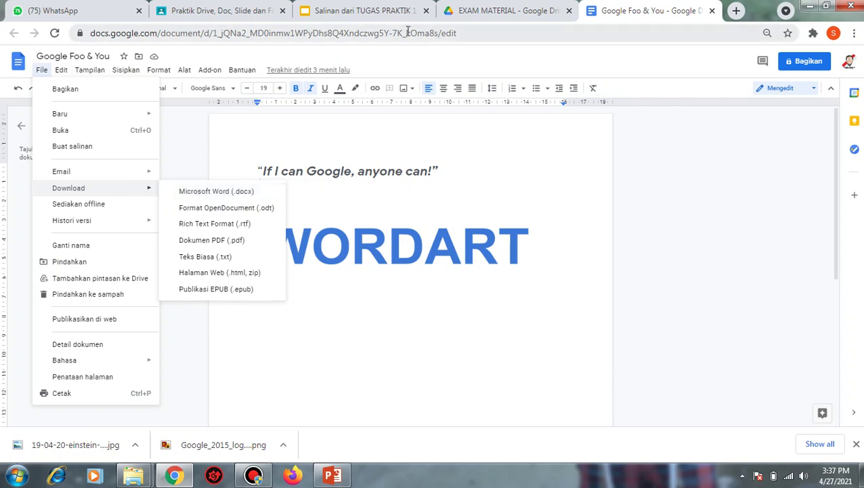
{"action": "left_click", "coordinate": [370, 10]}
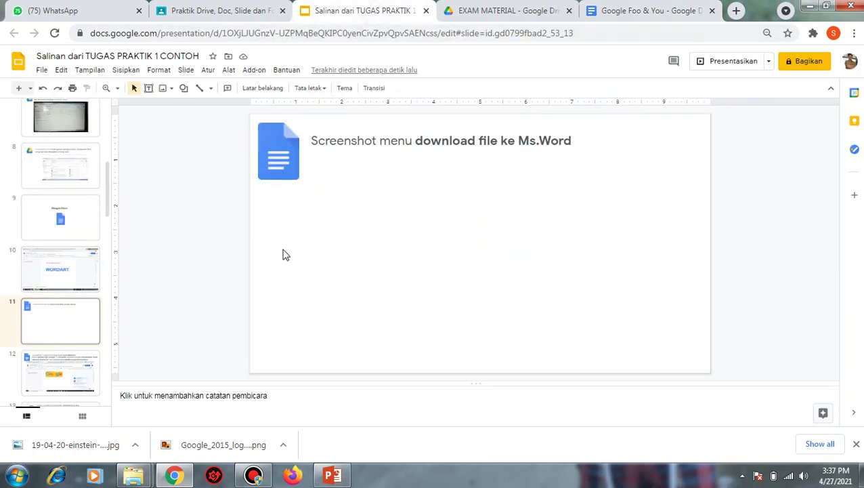
- Paste the download-menu screenshot into slide 11 and enlarge it to fill the slide
{"action": "key", "text": "ctrl+v"}
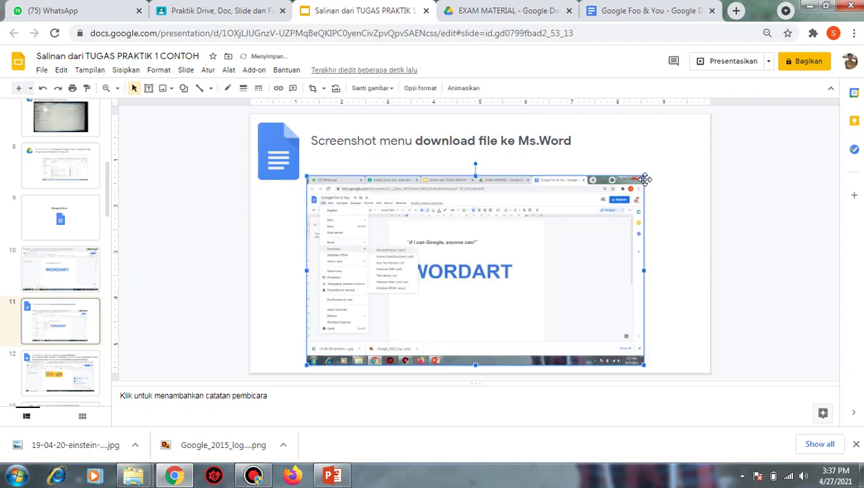
{"action": "left_click_drag", "start_coordinate": [644, 174], "coordinate": [752, 116]}
{"action": "left_click_drag", "start_coordinate": [681, 198], "coordinate": [634, 206]}
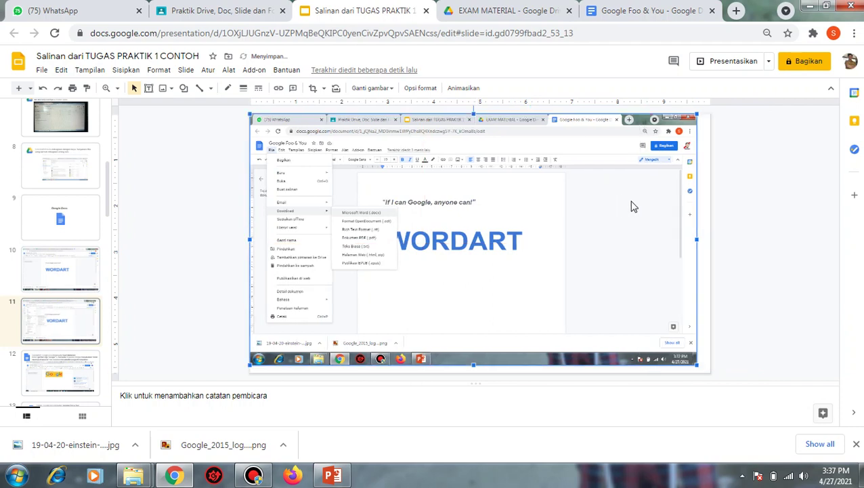
{"action": "left_click_drag", "start_coordinate": [696, 366], "coordinate": [724, 357]}
{"action": "left_click", "coordinate": [752, 303]}
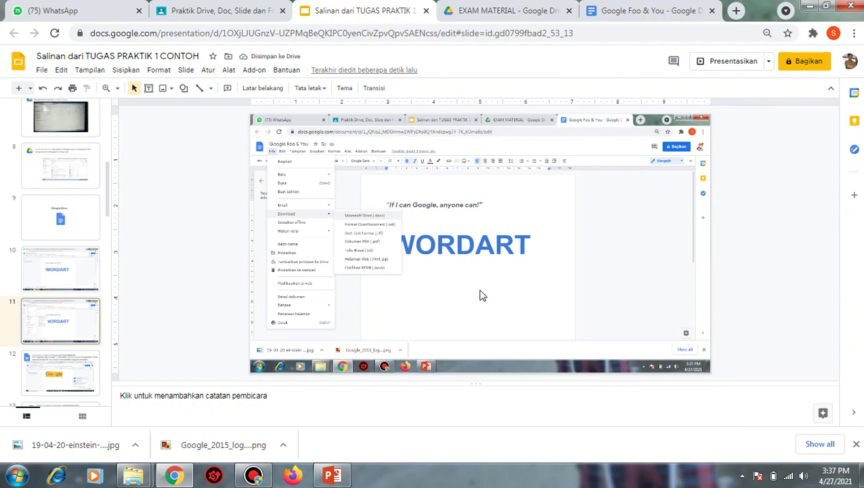
- Select 'Exam Materials' in slide 12's task text and return to the document
{"action": "left_click", "coordinate": [39, 375]}
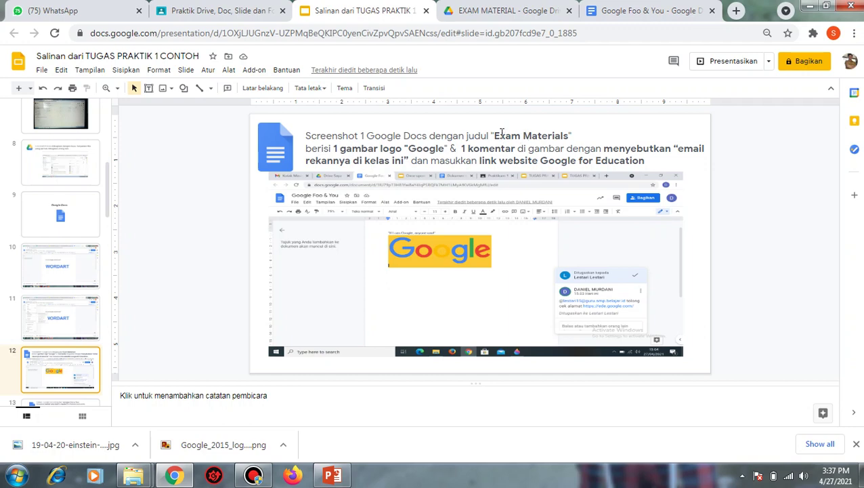
{"action": "left_click_drag", "start_coordinate": [494, 136], "coordinate": [564, 138]}
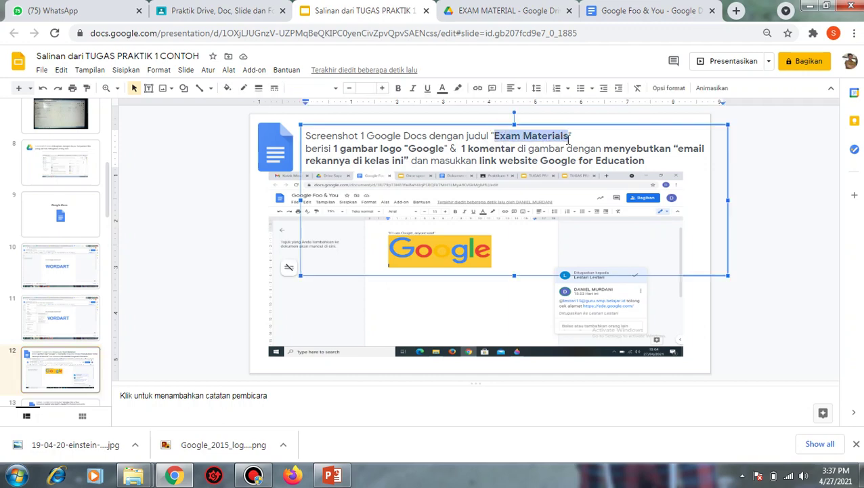
{"action": "left_click", "coordinate": [640, 13]}
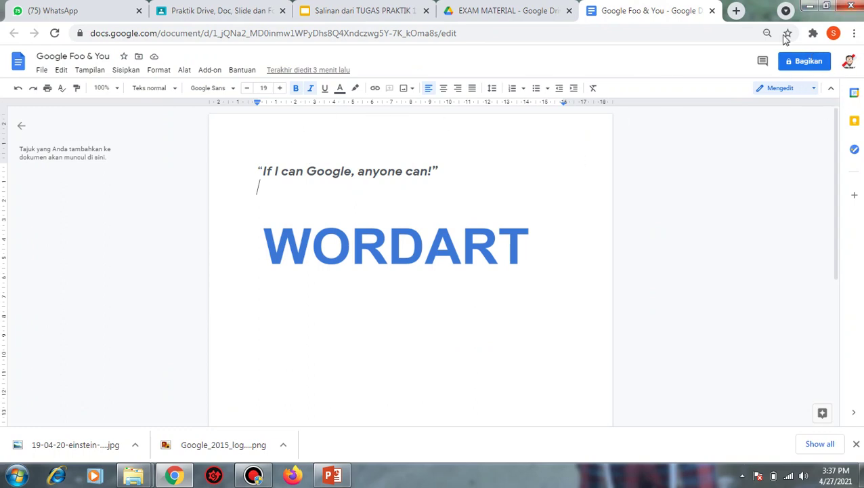
- Close Google Foo & You and create a blank Google document in EXAM MATERIAL
{"action": "left_click", "coordinate": [712, 11]}
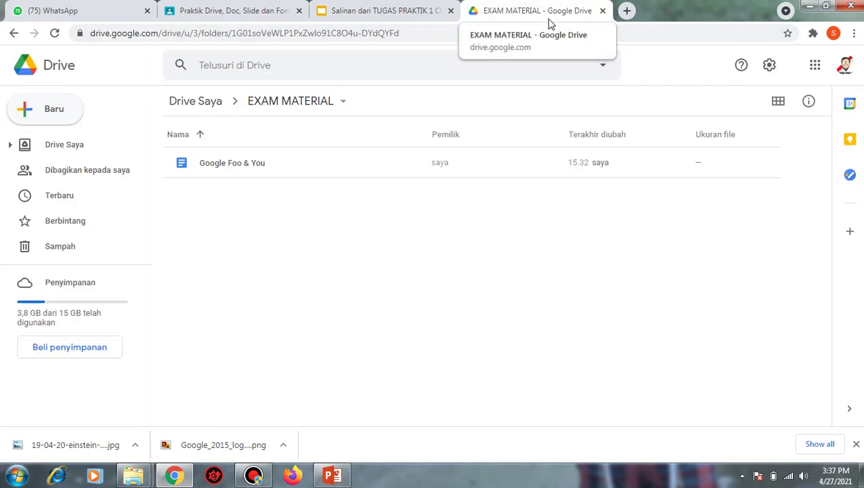
{"action": "left_click", "coordinate": [65, 116]}
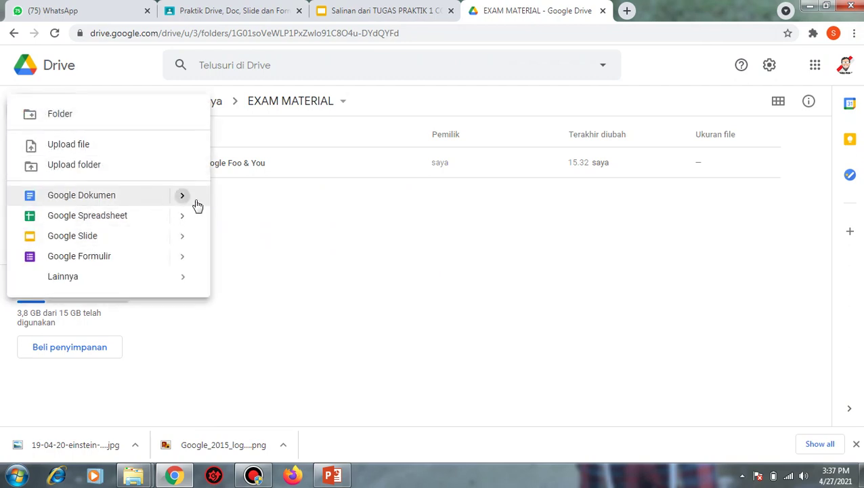
{"action": "mouse_move", "coordinate": [187, 203]}
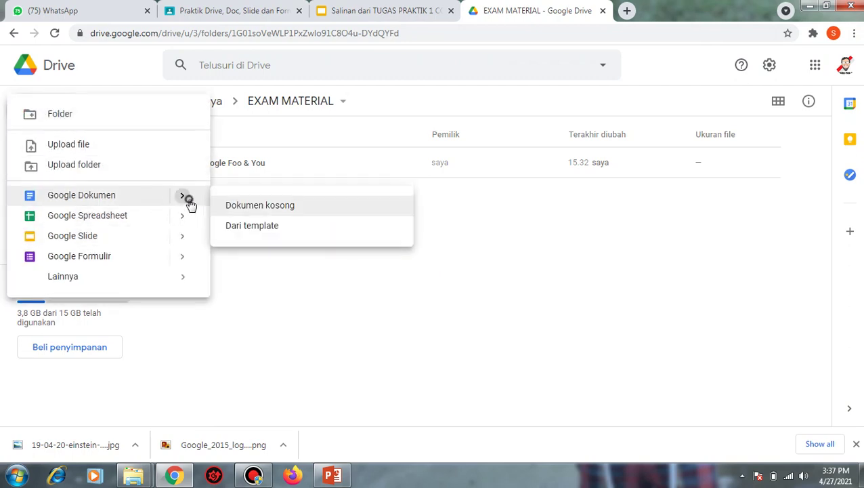
{"action": "left_click", "coordinate": [280, 210]}
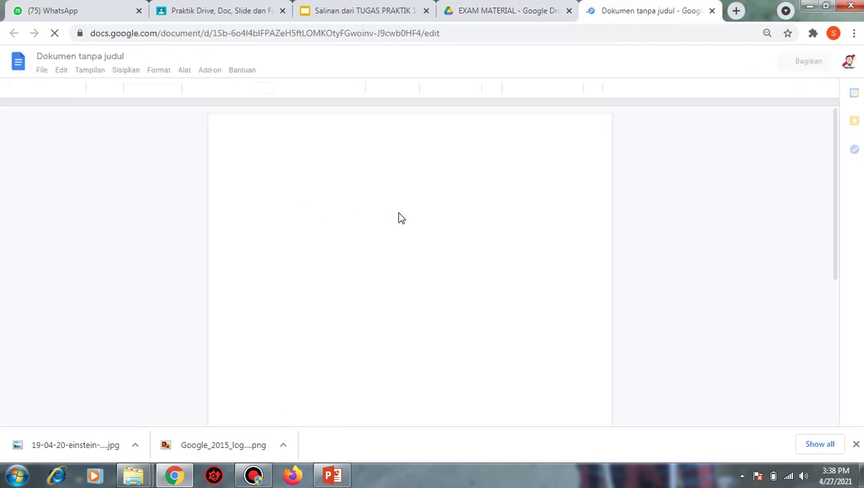
- Copy 'Exam Materials' from slide 12 and paste it as the new document's title
{"action": "left_click", "coordinate": [78, 55]}
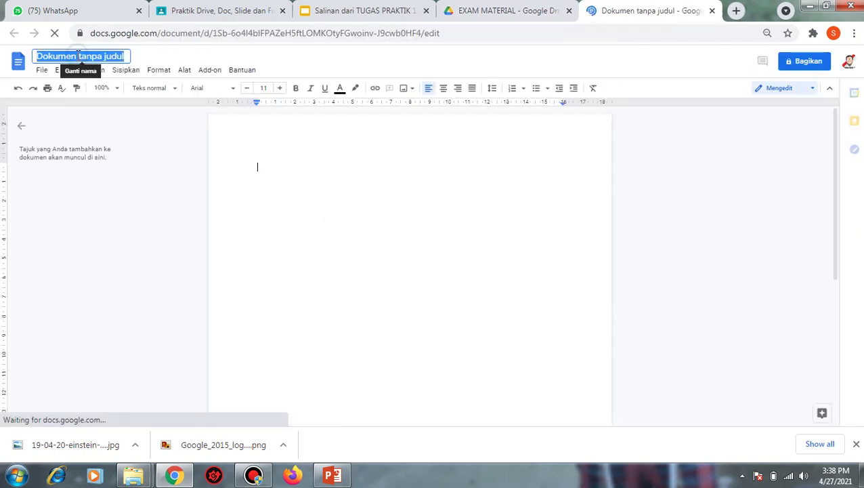
{"action": "left_click", "coordinate": [479, 11]}
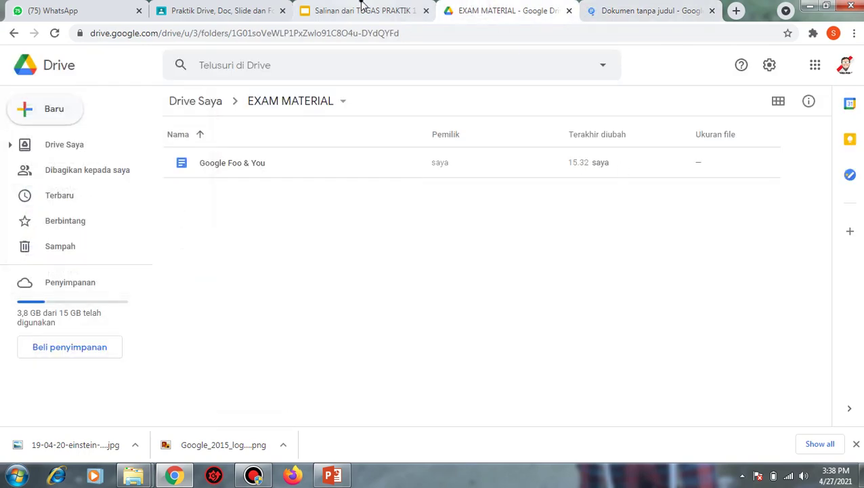
{"action": "left_click", "coordinate": [364, 9]}
{"action": "right_click", "coordinate": [527, 141]}
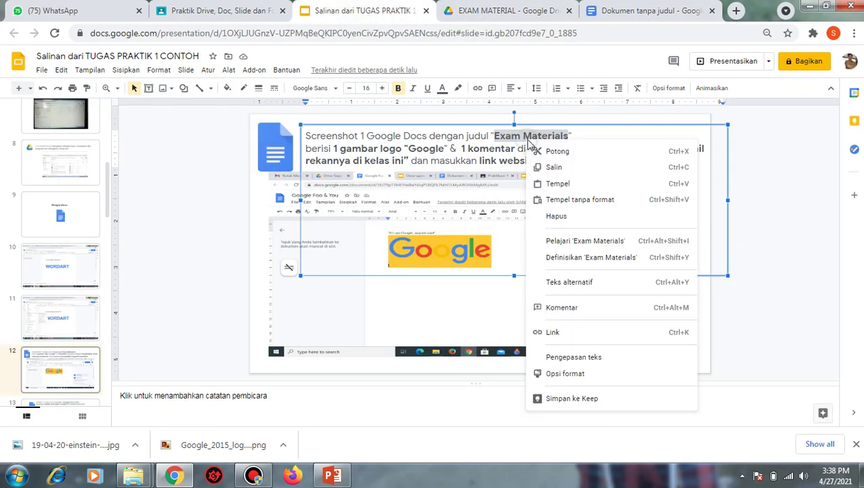
{"action": "left_click", "coordinate": [574, 167]}
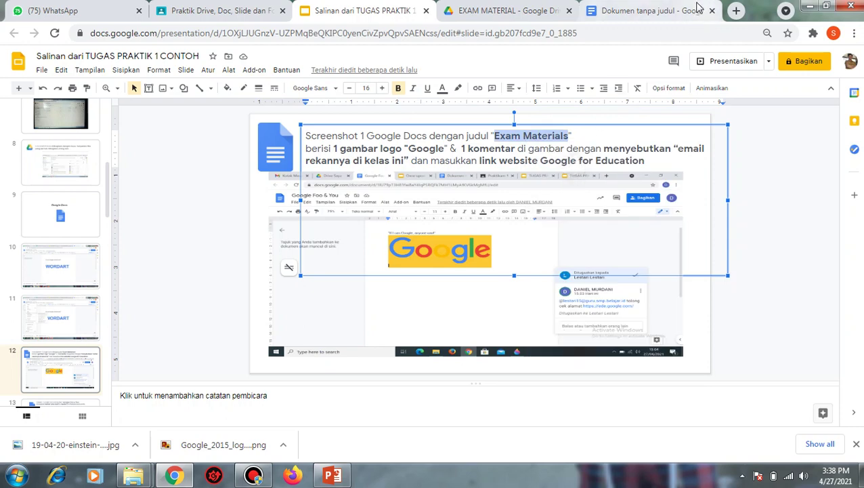
{"action": "left_click", "coordinate": [650, 11]}
{"action": "right_click", "coordinate": [58, 62]}
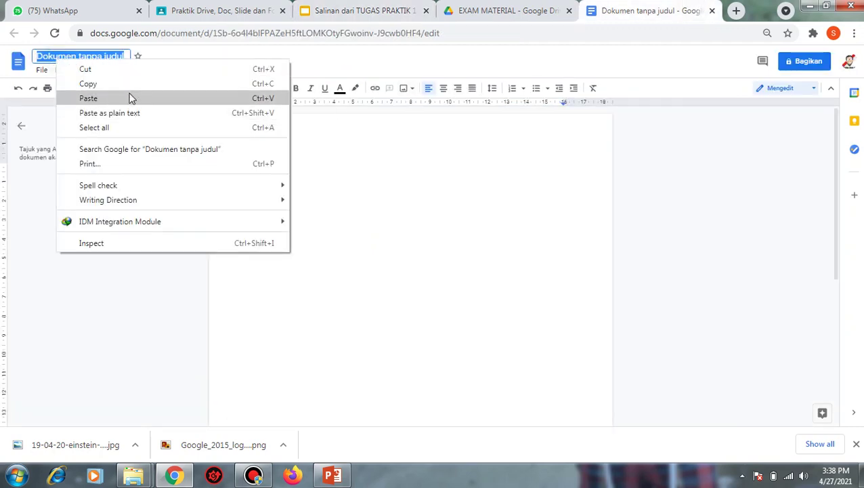
{"action": "left_click", "coordinate": [92, 98]}
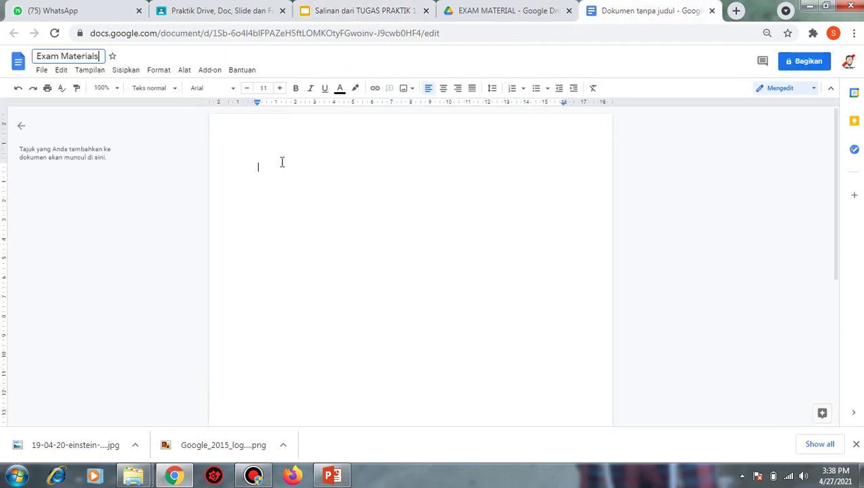
{"action": "left_click", "coordinate": [543, 10]}
{"action": "left_click", "coordinate": [400, 12]}
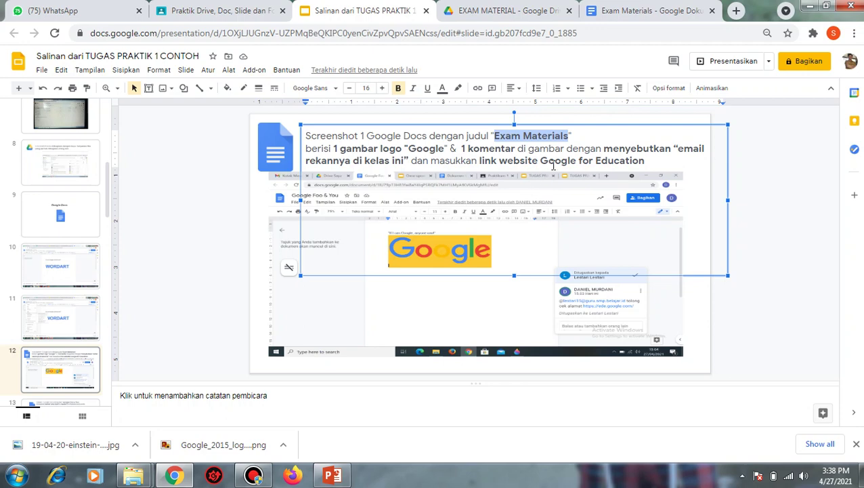
{"action": "left_click", "coordinate": [618, 13]}
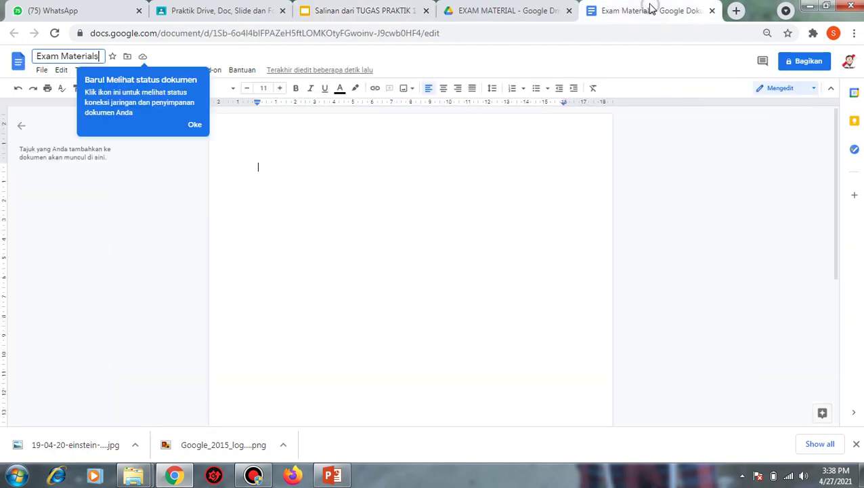
- Search Google Images for 'google logo' in a new tab
{"action": "left_click", "coordinate": [737, 13]}
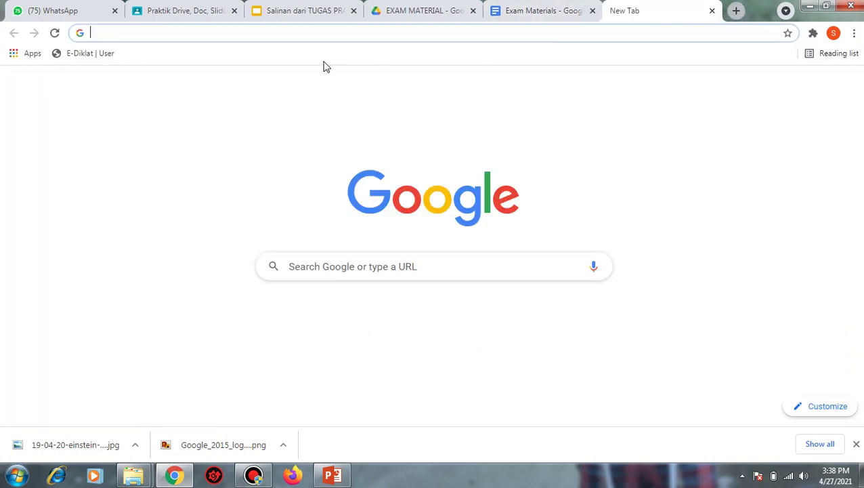
{"action": "left_click", "coordinate": [291, 267]}
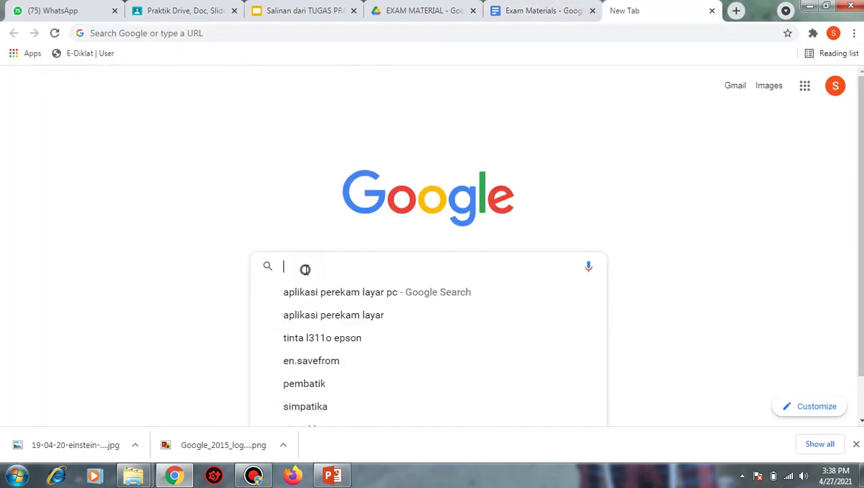
{"action": "type", "text": "GOOOGLE"}
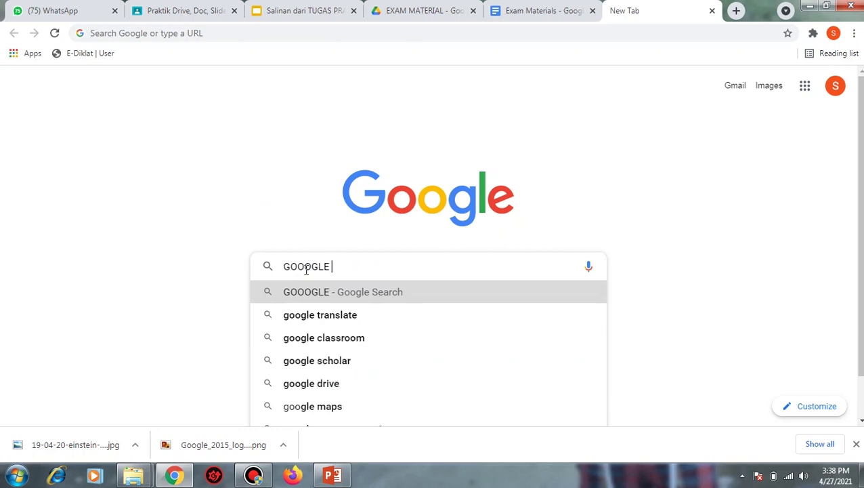
{"action": "key", "text": "BackSpace"}
{"action": "key", "text": "BackSpace"}
{"action": "key", "text": "BackSpace"}
{"action": "key", "text": "BackSpace"}
{"action": "type", "text": "GLE LO"}
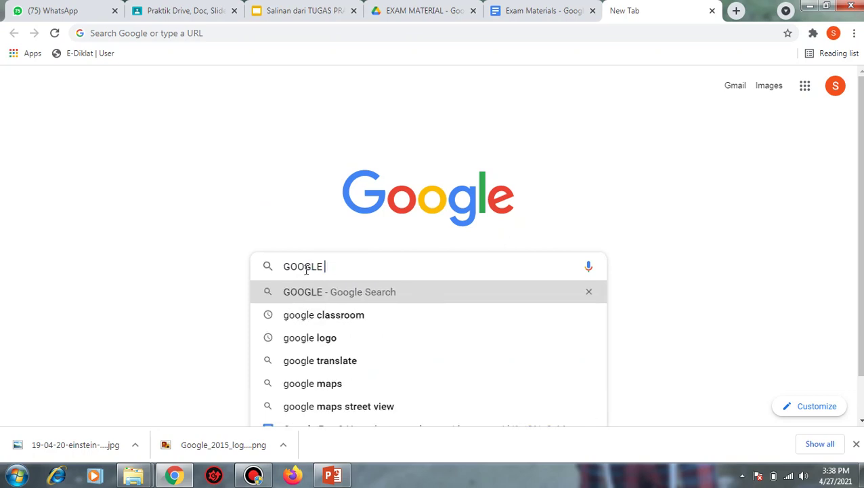
{"action": "type", "text": "GO"}
{"action": "key", "text": "Return"}
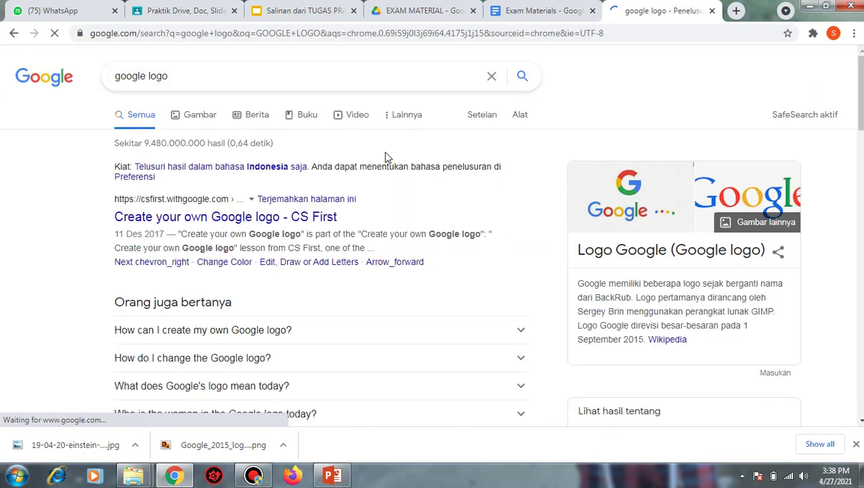
{"action": "left_click", "coordinate": [211, 123]}
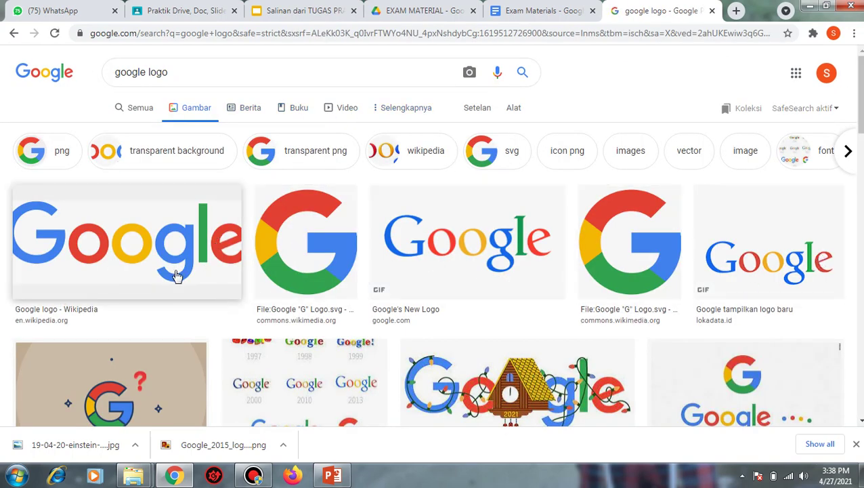
- Preview the Wikipedia Google logo and cancel saving another copy of it
{"action": "left_click", "coordinate": [141, 247]}
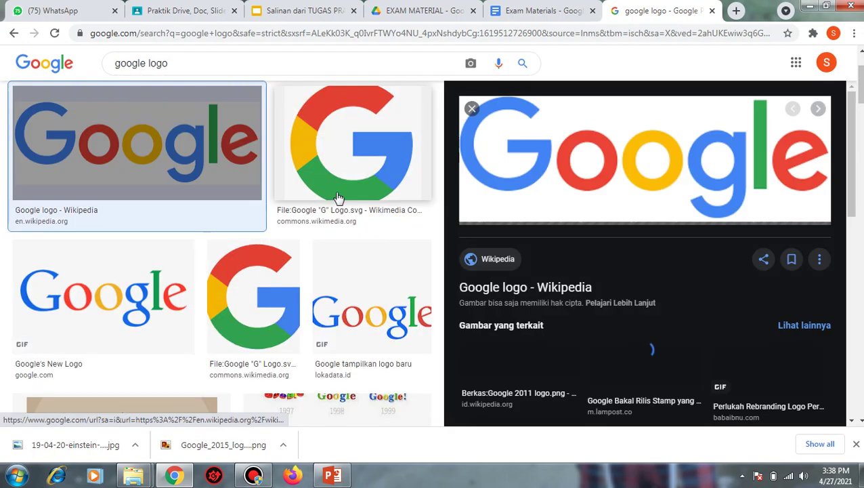
{"action": "left_click", "coordinate": [667, 171]}
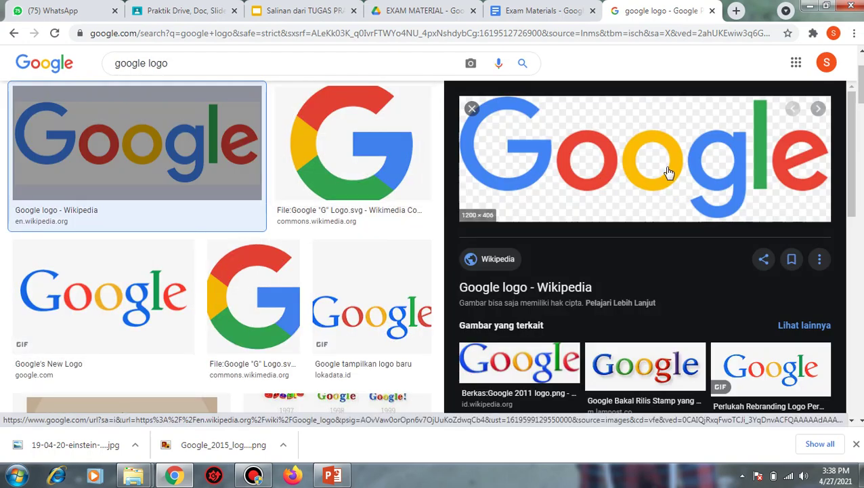
{"action": "right_click", "coordinate": [667, 171]}
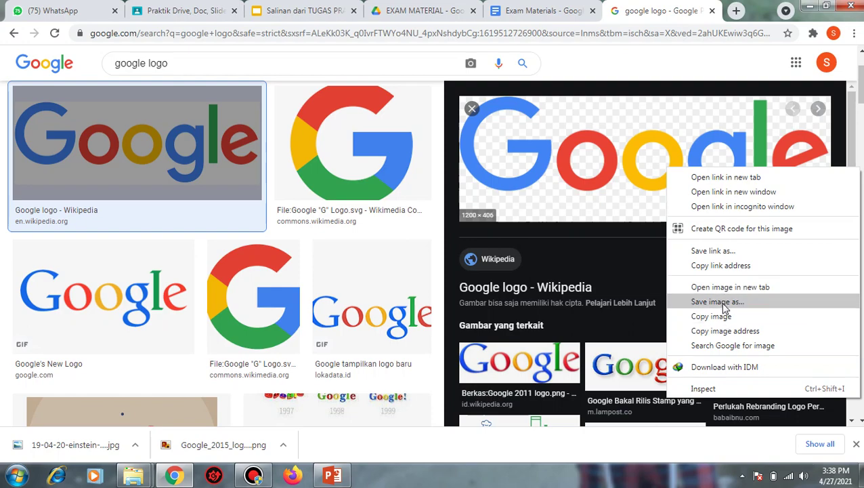
{"action": "left_click", "coordinate": [720, 296]}
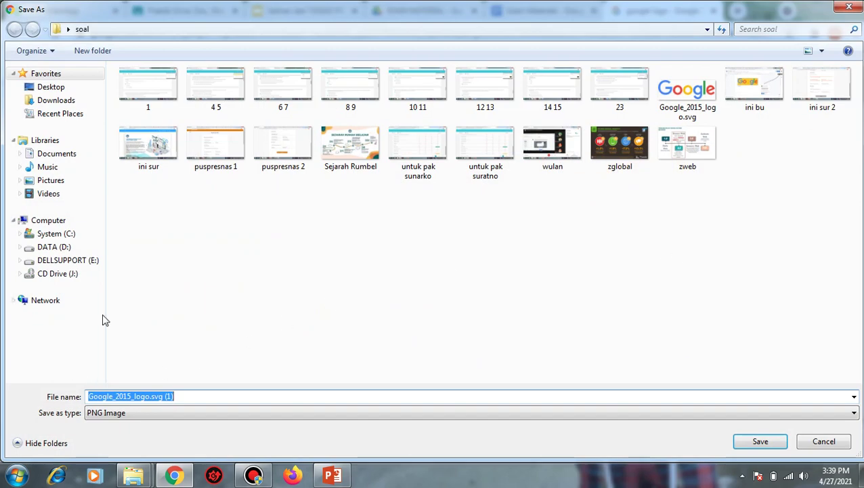
{"action": "left_click", "coordinate": [823, 442]}
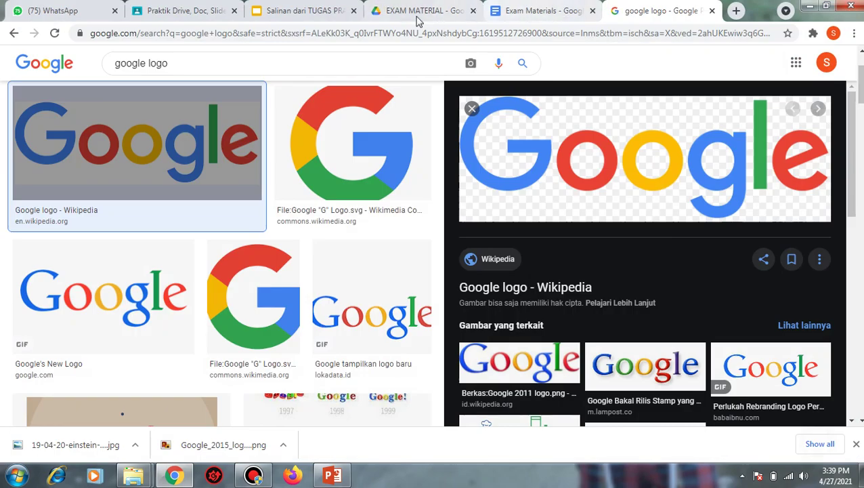
- Return to the Exam Materials document and dismiss its status notice
{"action": "left_click", "coordinate": [414, 14]}
{"action": "left_click", "coordinate": [298, 14]}
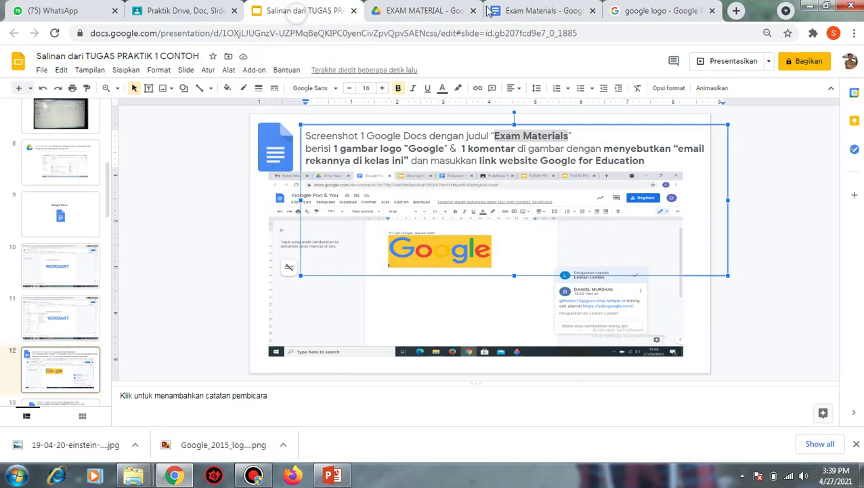
{"action": "left_click", "coordinate": [533, 11]}
{"action": "left_click", "coordinate": [184, 124]}
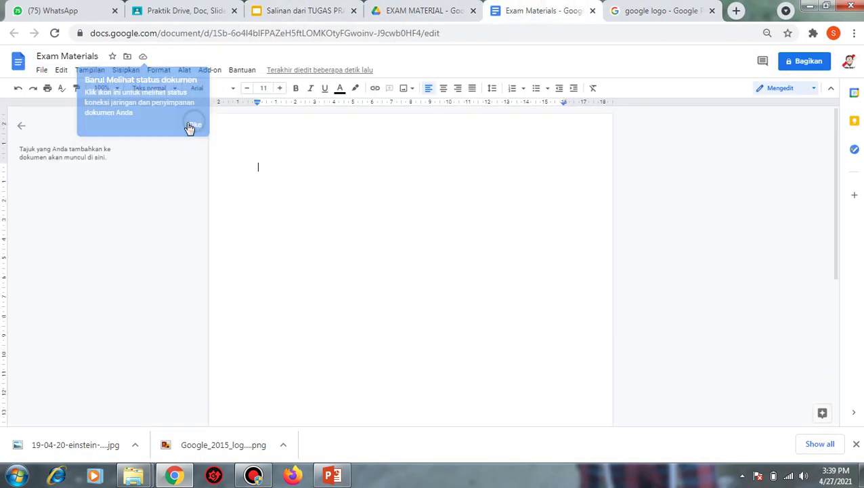
- Insert the multicoloured Google wordmark found by a web image search for 'GOOGLE'
{"action": "left_click", "coordinate": [91, 72]}
{"action": "left_click", "coordinate": [124, 71]}
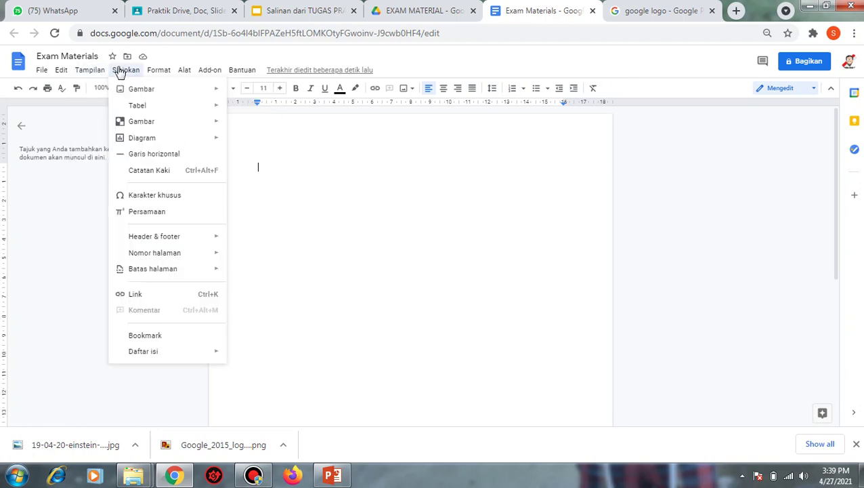
{"action": "mouse_move", "coordinate": [193, 95]}
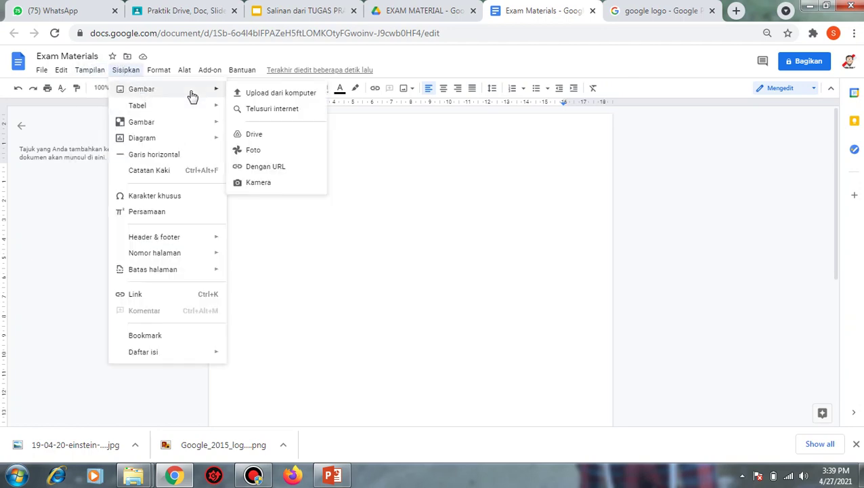
{"action": "left_click", "coordinate": [280, 112]}
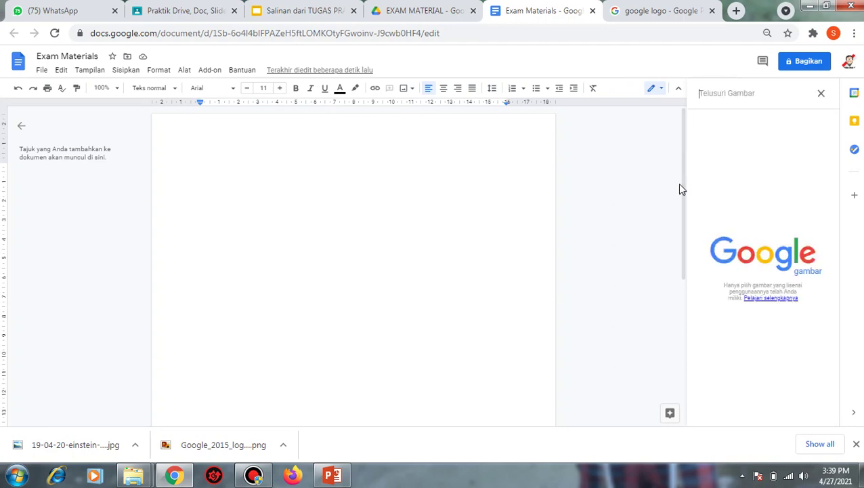
{"action": "type", "text": "GOOGLE"}
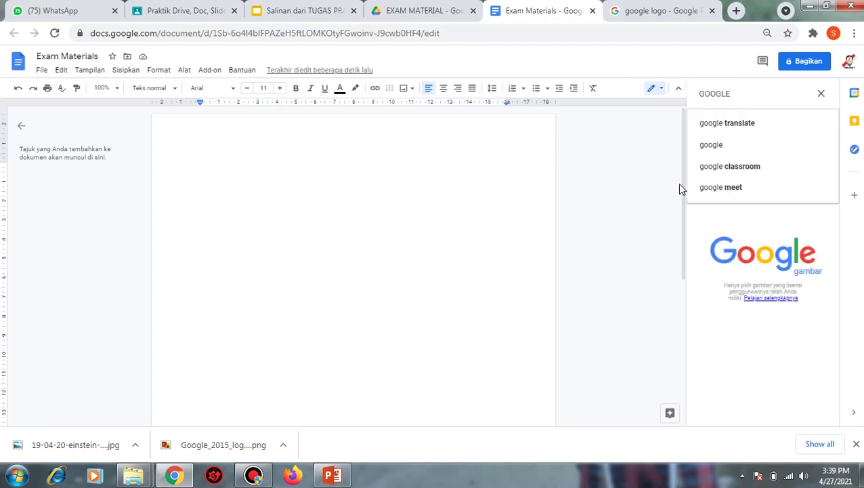
{"action": "key", "text": "Return"}
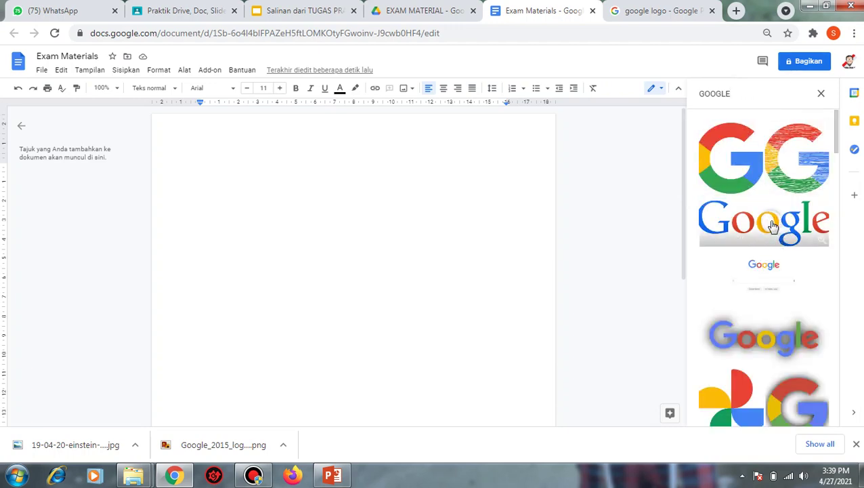
{"action": "left_click", "coordinate": [773, 226]}
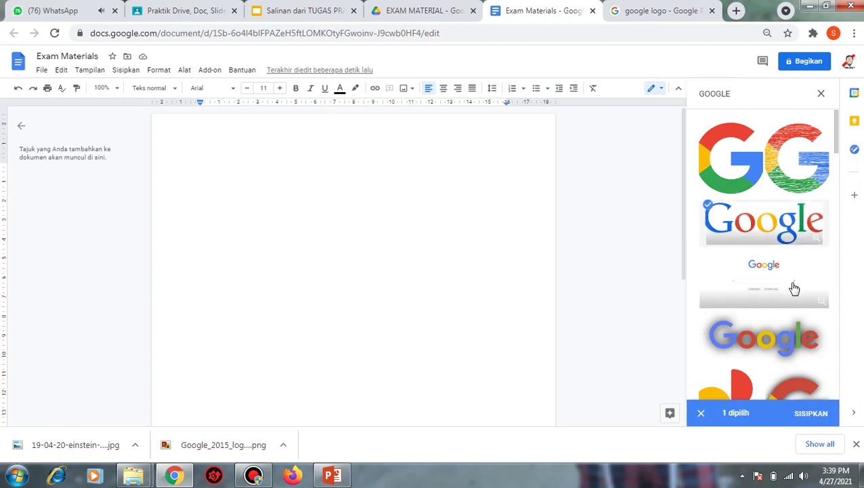
{"action": "left_click", "coordinate": [811, 415]}
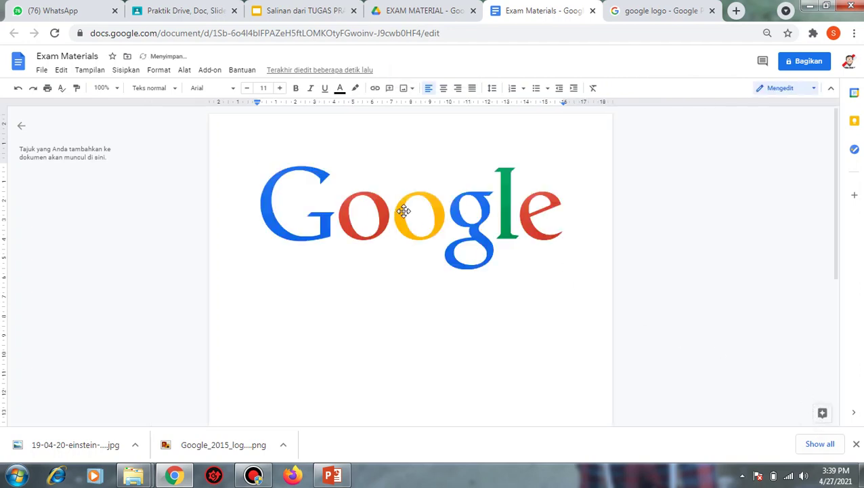
{"action": "left_click", "coordinate": [475, 231]}
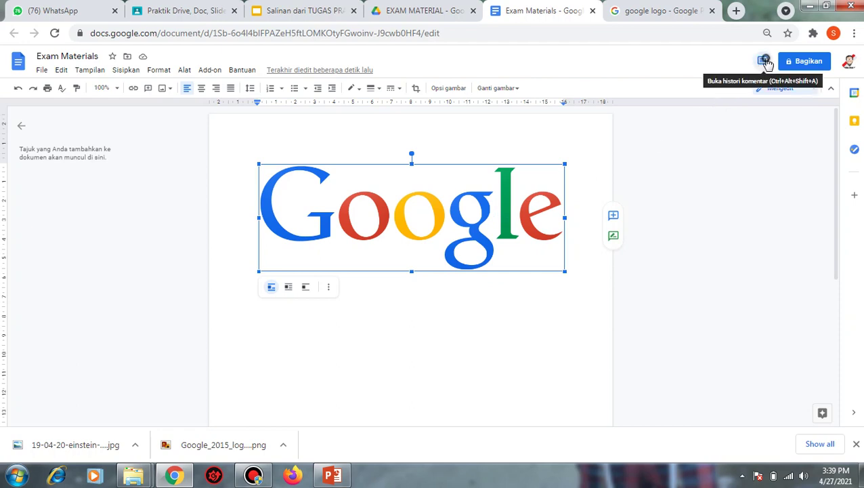
{"action": "left_click", "coordinate": [764, 60]}
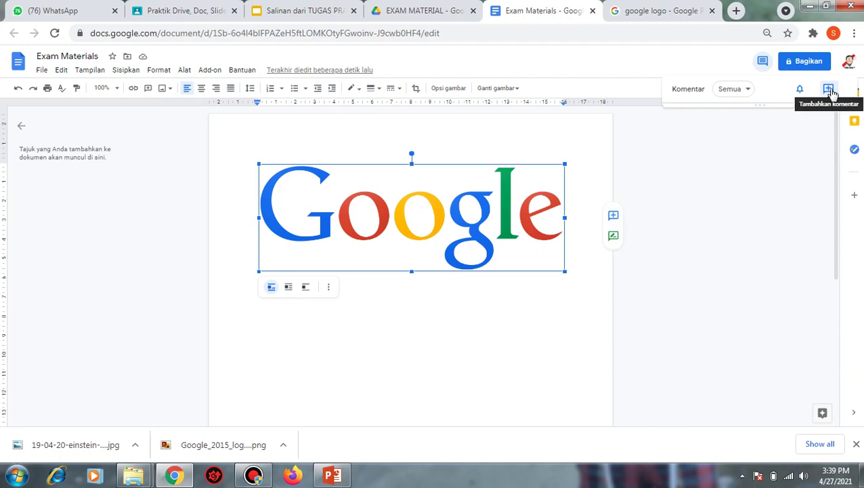
{"action": "left_click", "coordinate": [830, 91]}
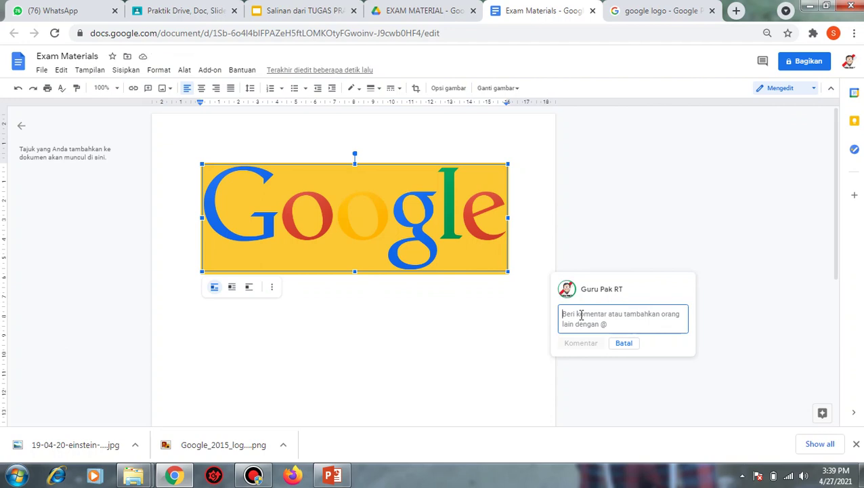
{"action": "type", "text": "2"}
{"action": "key", "text": "BackSpace"}
{"action": "type", "text": "@"}
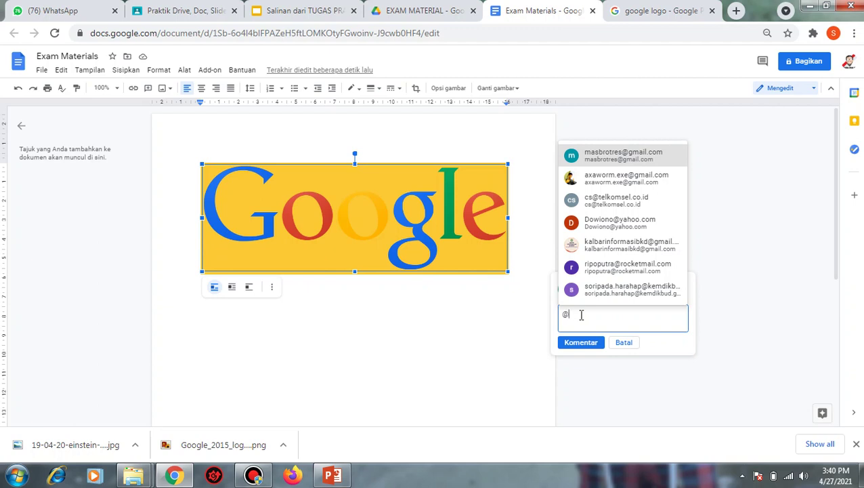
{"action": "type", "text": "ax"}
{"action": "key", "text": "BackSpace"}
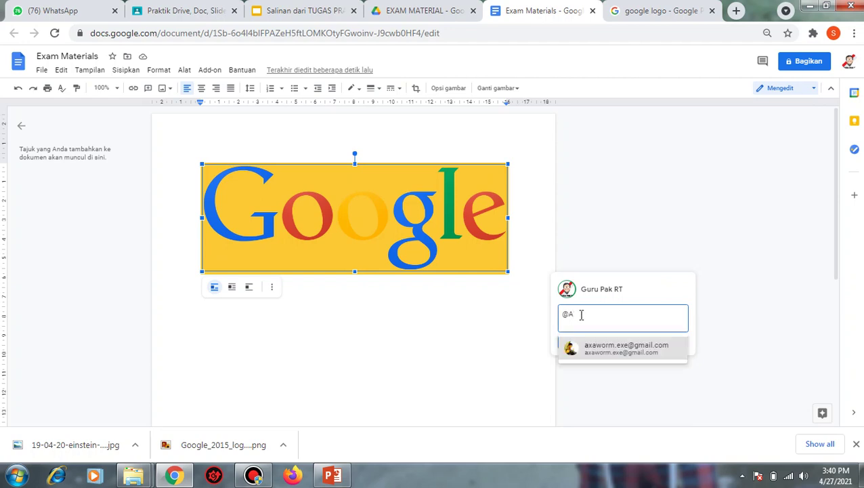
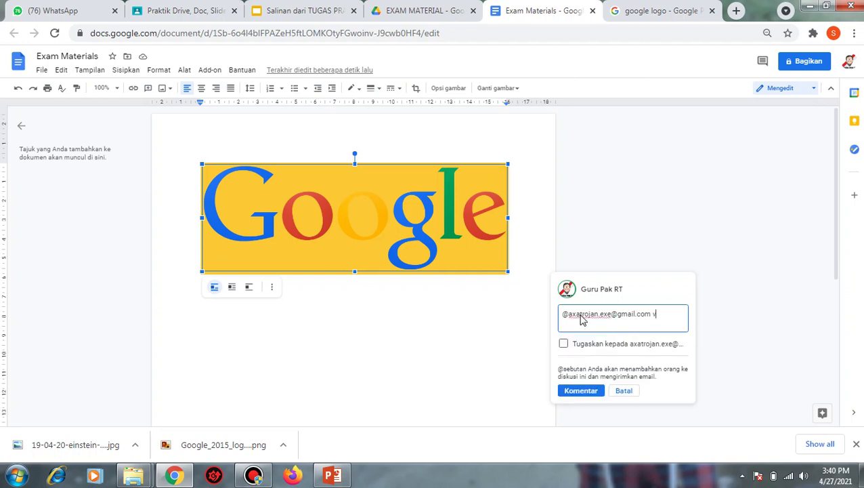
{"action": "type", "text": "col"}
{"action": "key", "text": "BackSpace"}
{"action": "key", "text": "BackSpace"}
{"action": "key", "text": "BackSpace"}
{"action": "key", "text": "BackSpace"}
{"action": "key", "text": "BackSpace"}
{"action": "key", "text": "BackSpace"}
{"action": "key", "text": "BackSpace"}
{"action": "type", "text": "tolong di cek"}
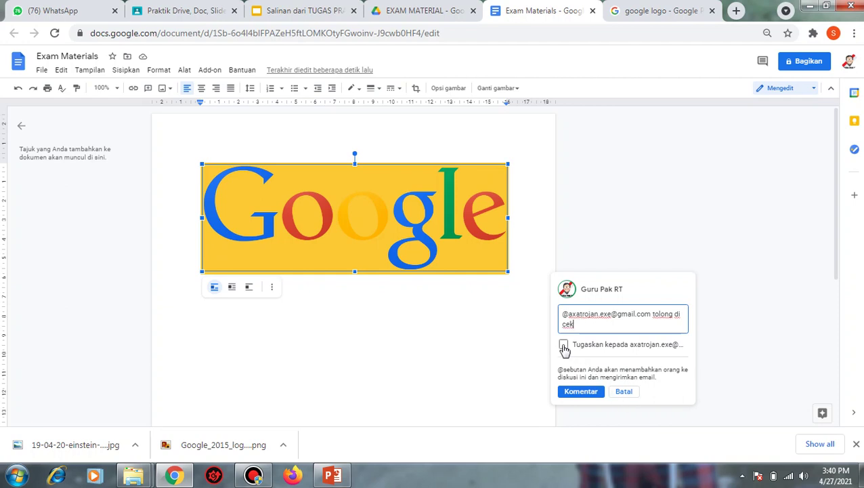
- Assign the comment to the classmate, granting them Komentar access to the file
{"action": "left_click", "coordinate": [564, 346]}
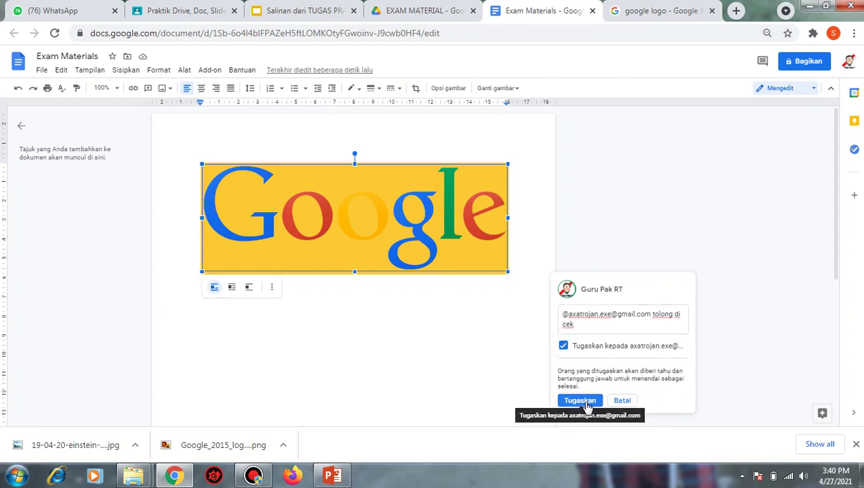
{"action": "left_click", "coordinate": [581, 401]}
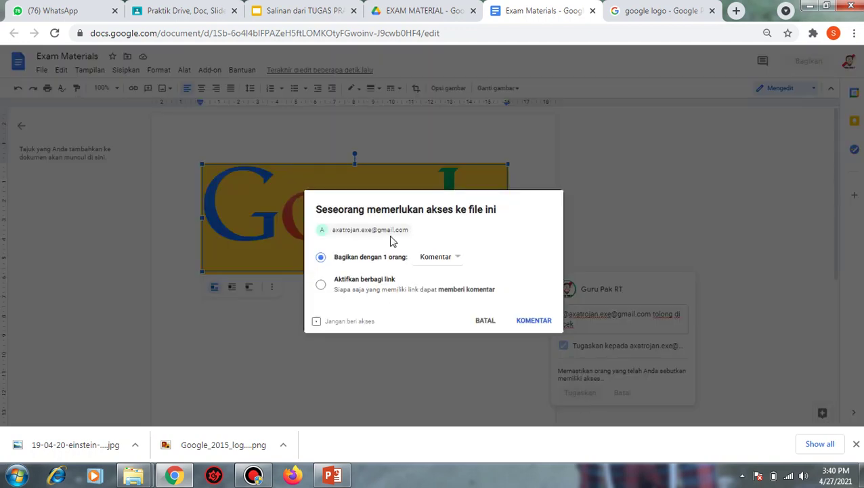
{"action": "left_click", "coordinate": [535, 323]}
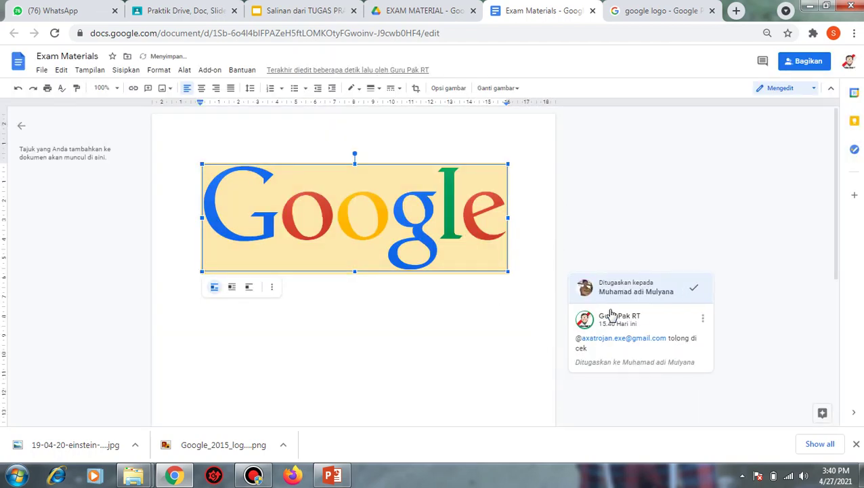
{"action": "left_click", "coordinate": [667, 317]}
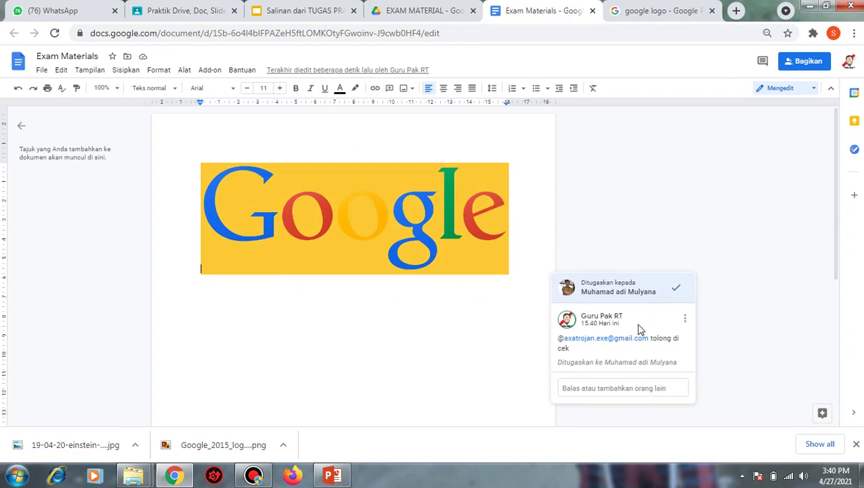
{"action": "left_click", "coordinate": [305, 10]}
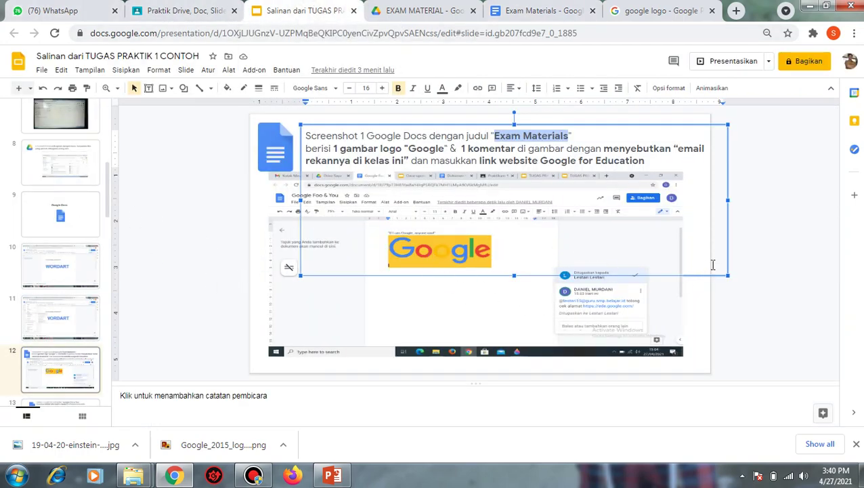
- Paste the Exam Materials screenshot, with the Google logo and assigned comment, onto slide 12
{"action": "left_click", "coordinate": [776, 283]}
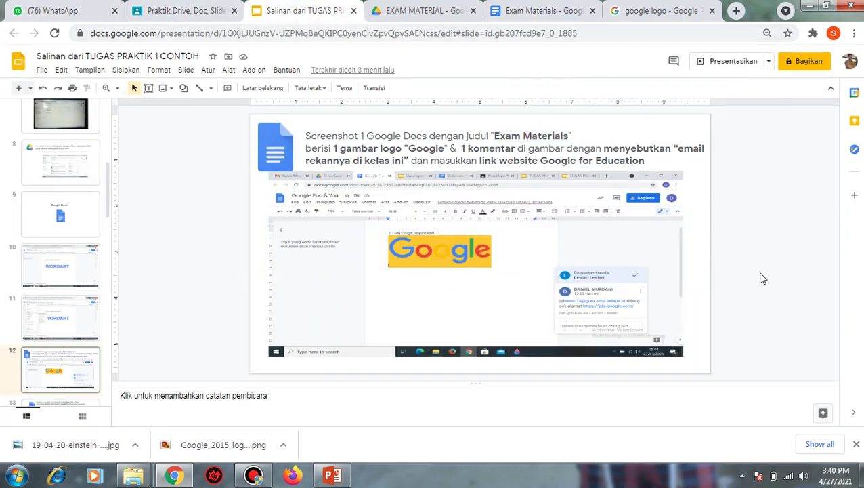
{"action": "key", "text": "ctrl+v"}
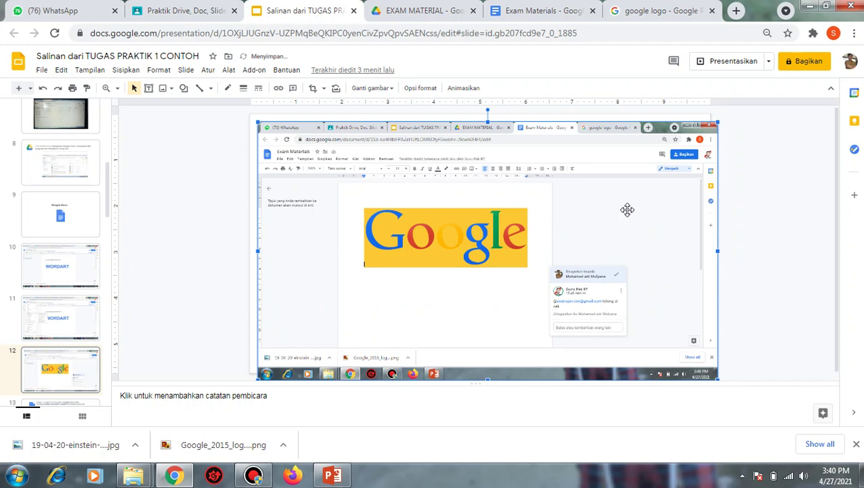
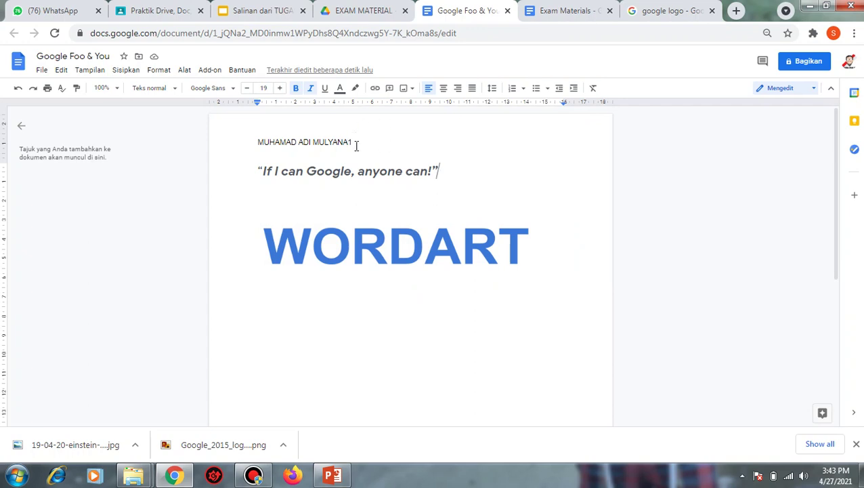
- Delete the quote and WORDART drawing, undo once, then delete them again
{"action": "triple_click", "coordinate": [551, 272]}
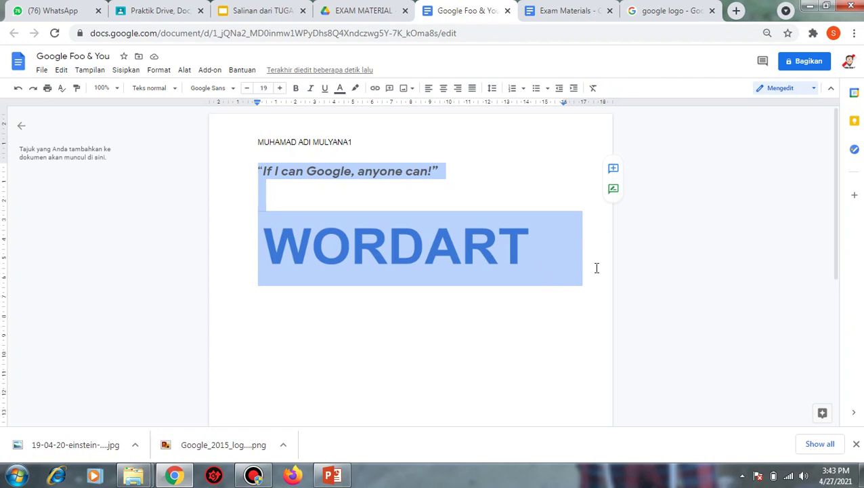
{"action": "key", "text": "Delete"}
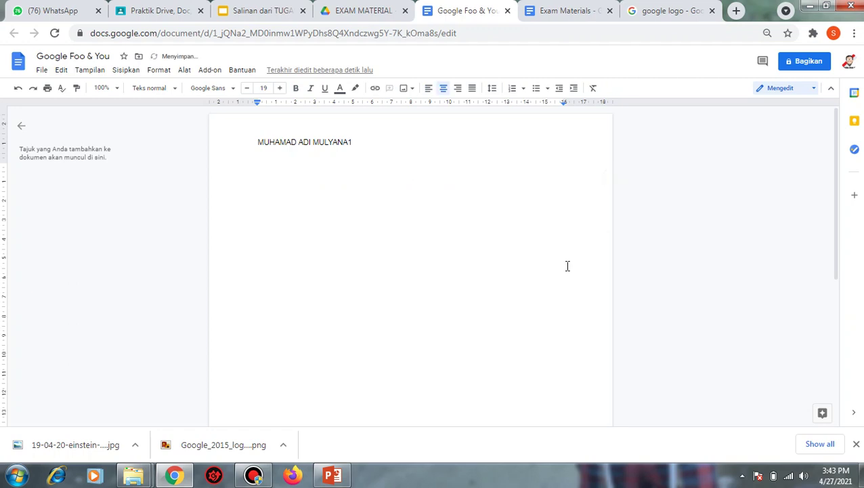
{"action": "key", "text": "ctrl+z"}
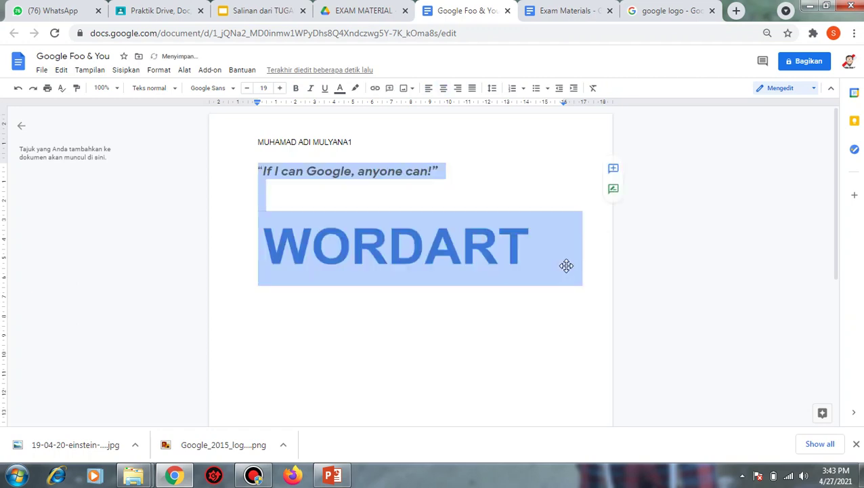
{"action": "key", "text": "Delete"}
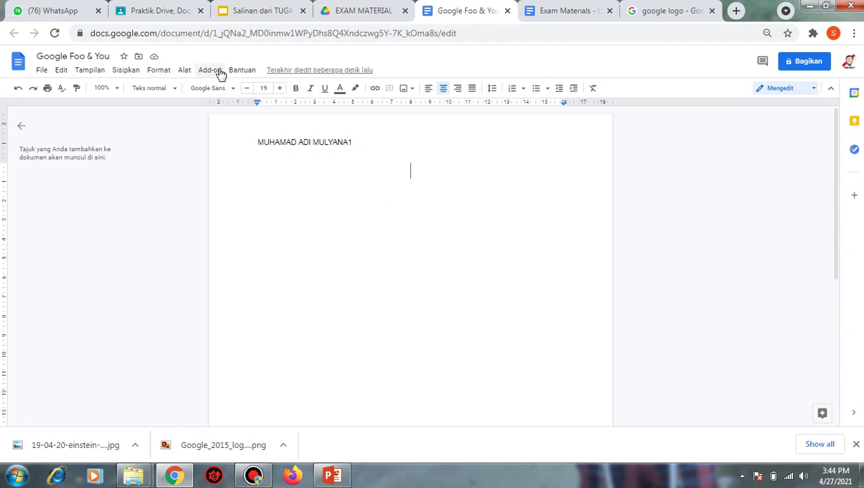
- Look at the Tools citations and linked objects panels, then close both
{"action": "left_click", "coordinate": [181, 72]}
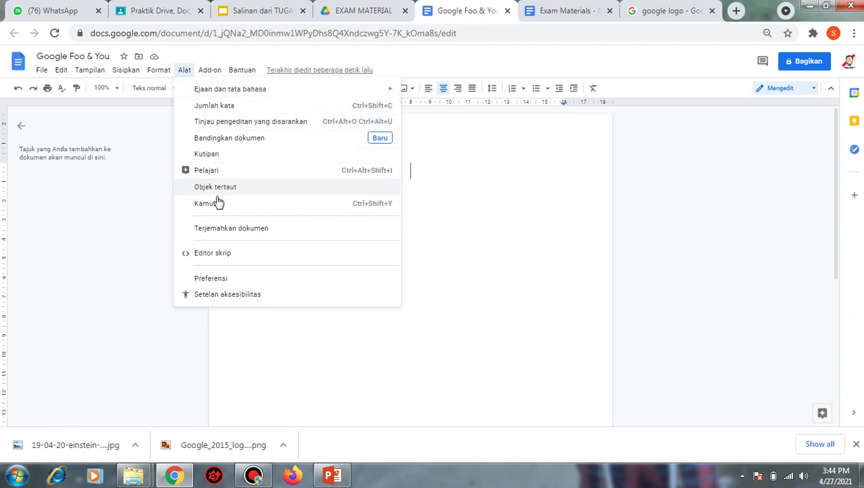
{"action": "left_click", "coordinate": [231, 157]}
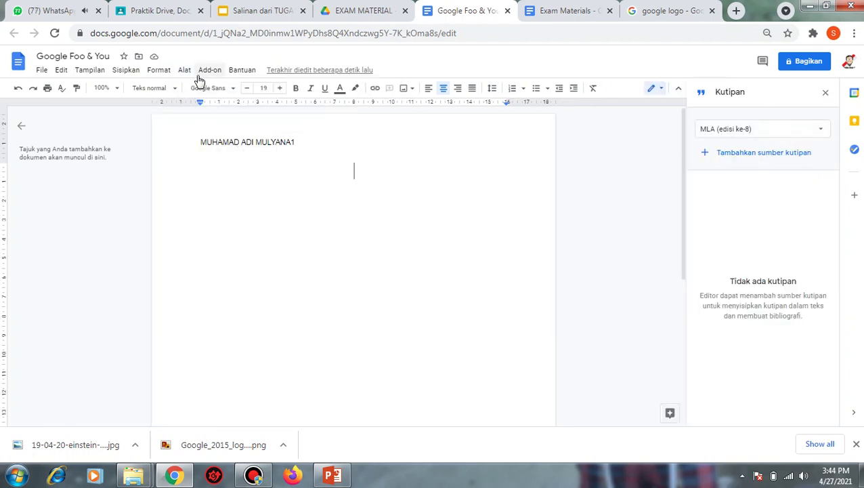
{"action": "left_click", "coordinate": [185, 72]}
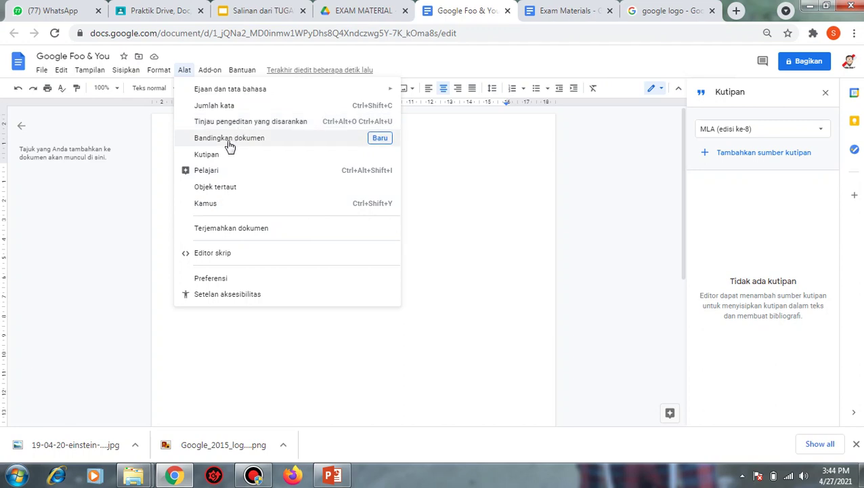
{"action": "left_click", "coordinate": [217, 188]}
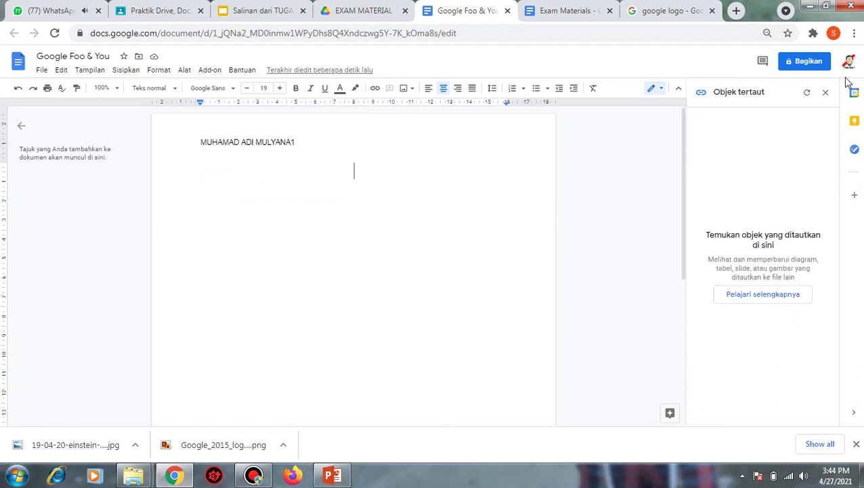
{"action": "left_click", "coordinate": [824, 94]}
{"action": "left_click", "coordinate": [825, 94]}
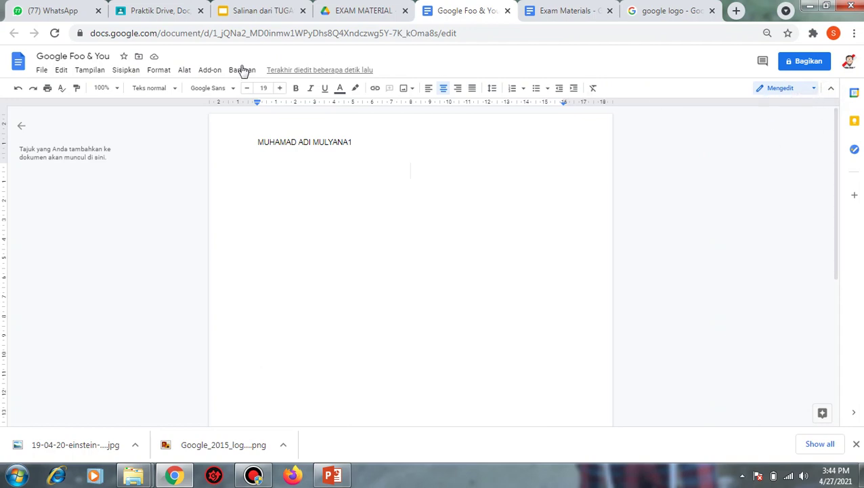
- Open Translate document and Preferences from Tools, cancelling each without changes
{"action": "left_click", "coordinate": [182, 72]}
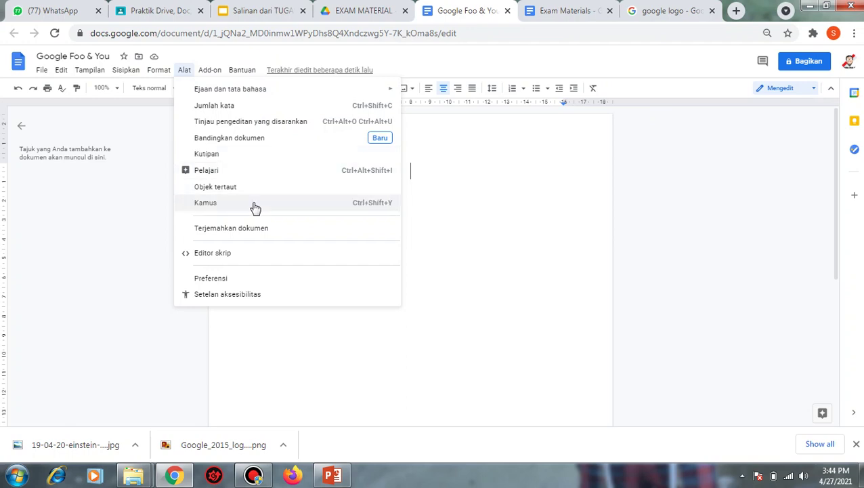
{"action": "left_click", "coordinate": [255, 231]}
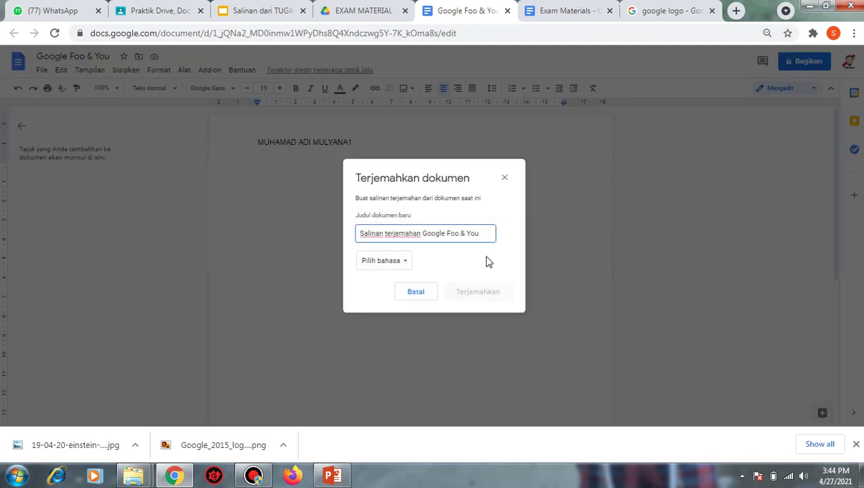
{"action": "left_click", "coordinate": [416, 291]}
{"action": "left_click", "coordinate": [186, 71]}
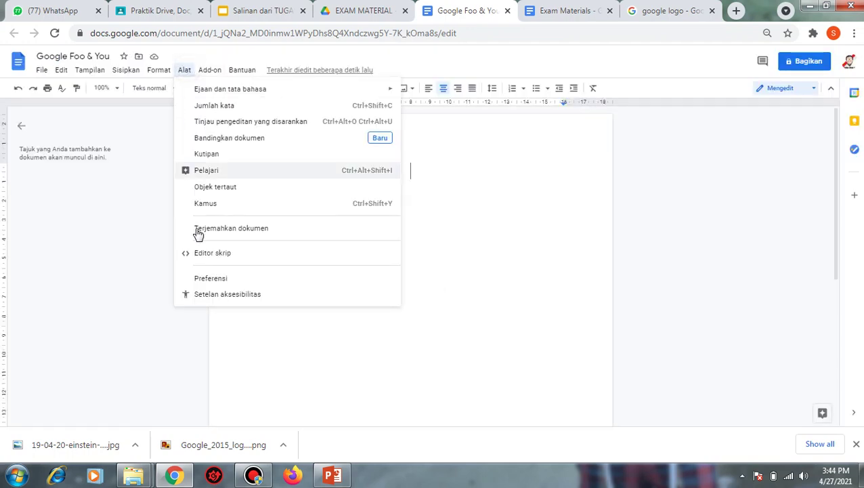
{"action": "left_click", "coordinate": [211, 277]}
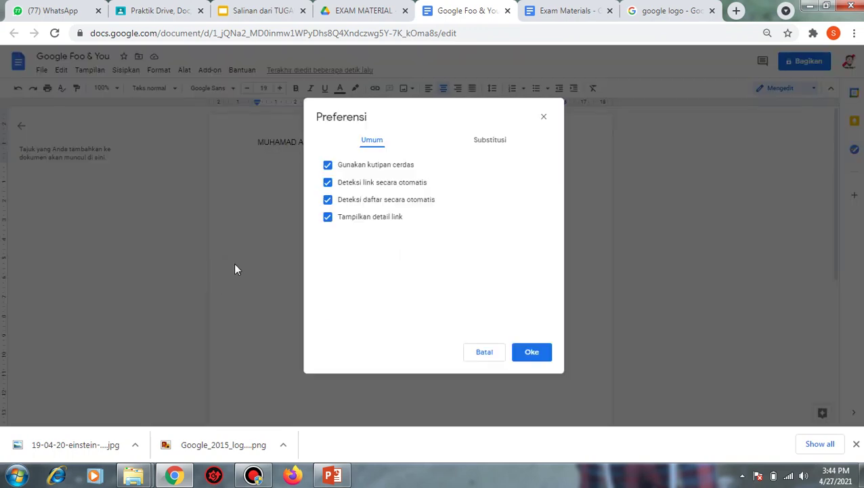
{"action": "left_click", "coordinate": [543, 116]}
- Run Review suggested edits, dismiss the no-suggestions notice, and switch to compact mode
{"action": "left_click", "coordinate": [184, 70]}
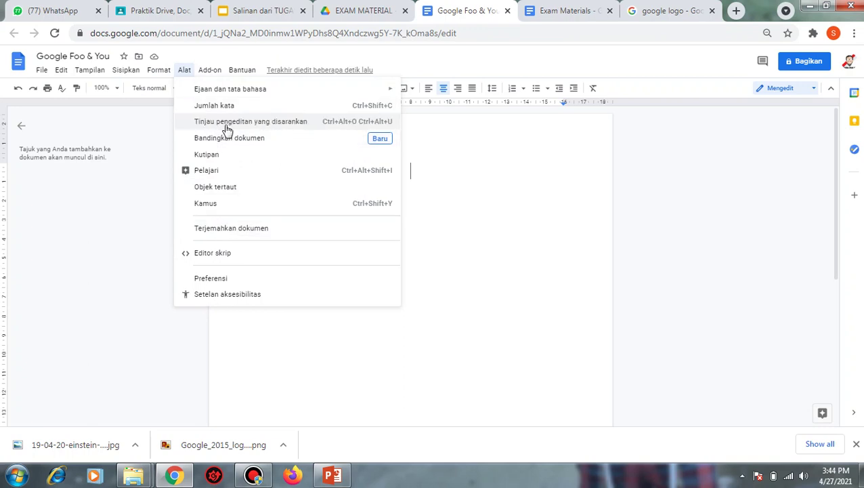
{"action": "mouse_move", "coordinate": [275, 89]}
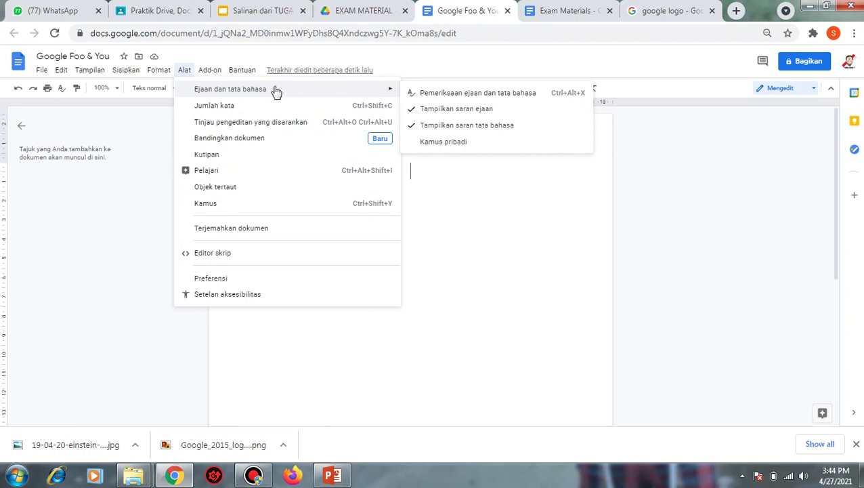
{"action": "left_click", "coordinate": [248, 122]}
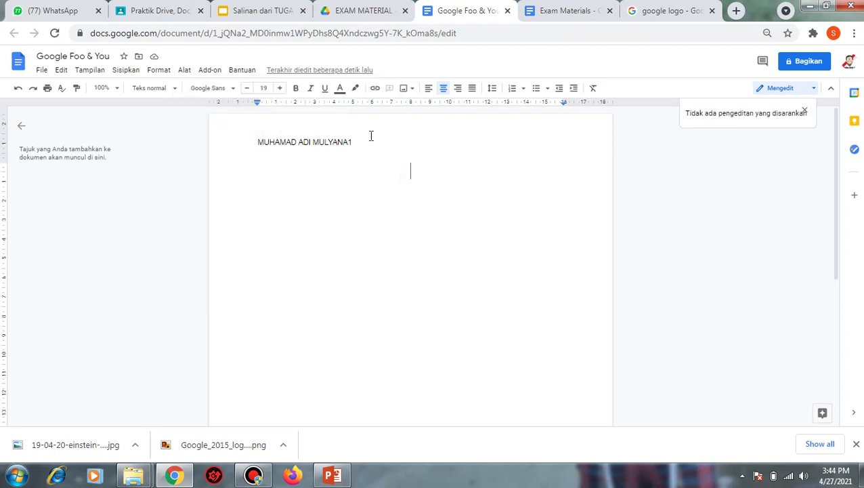
{"action": "left_click", "coordinate": [804, 111]}
{"action": "left_click", "coordinate": [831, 88]}
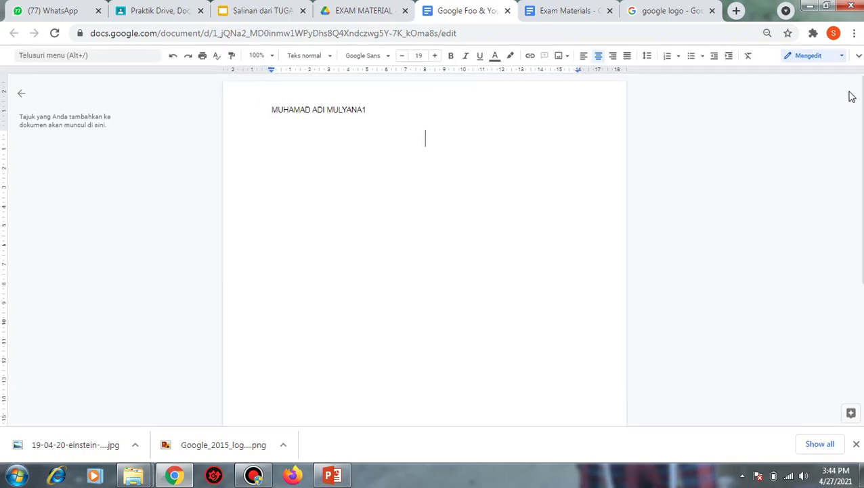
- Exit compact mode, insert the Stanford Philosophy of Education link, then undo it
{"action": "left_click", "coordinate": [858, 55]}
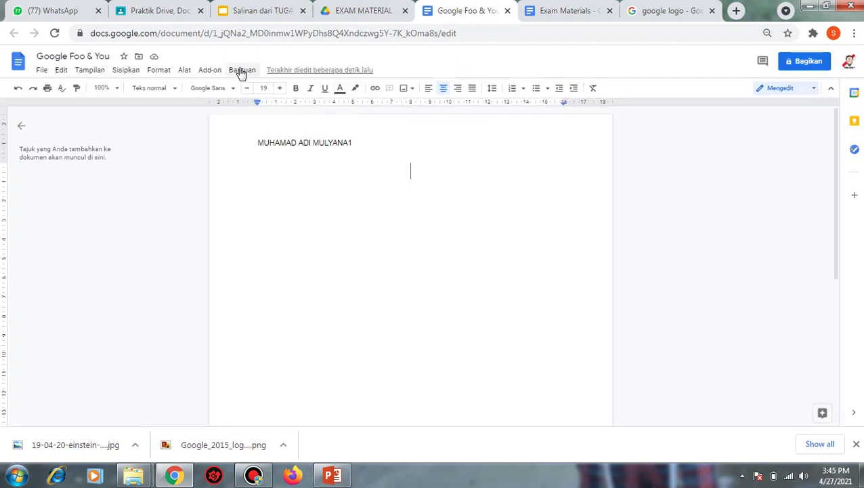
{"action": "left_click", "coordinate": [376, 90]}
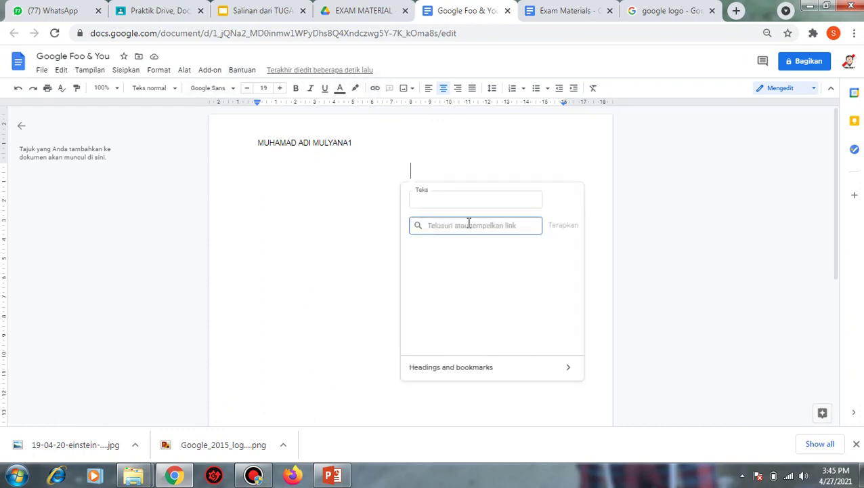
{"action": "key", "text": "ctrl+v"}
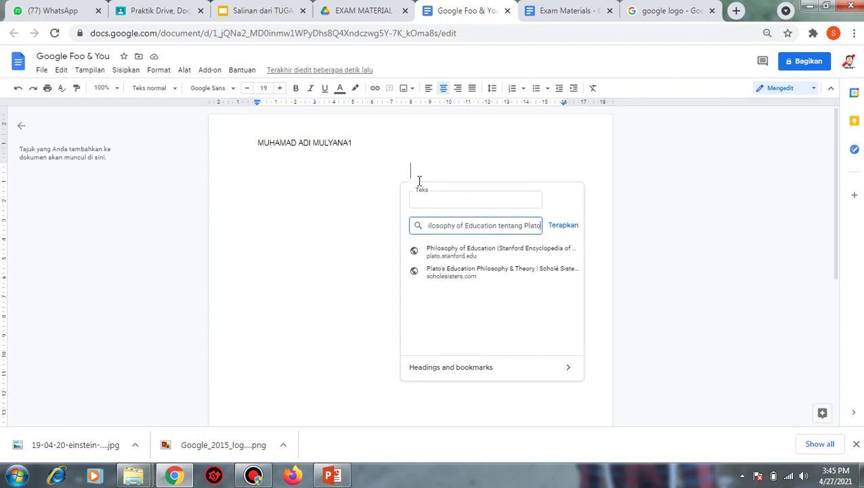
{"action": "left_click", "coordinate": [466, 254]}
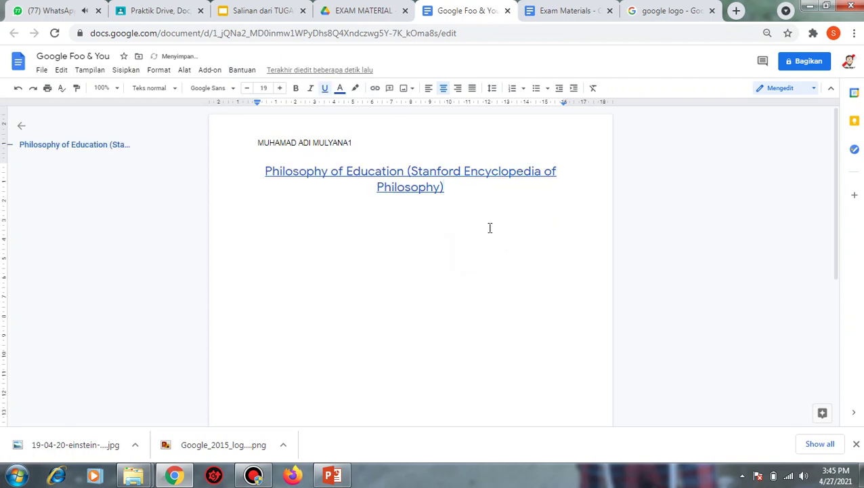
{"action": "key", "text": "ctrl+z"}
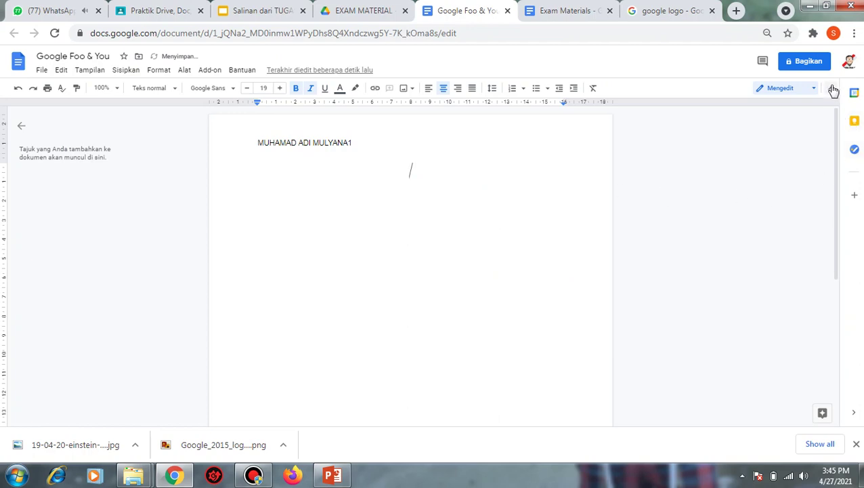
- Browse the add-ons and tools lists and Explore web results on Plato's education philosophy
{"action": "left_click", "coordinate": [206, 70]}
{"action": "mouse_move", "coordinate": [185, 73]}
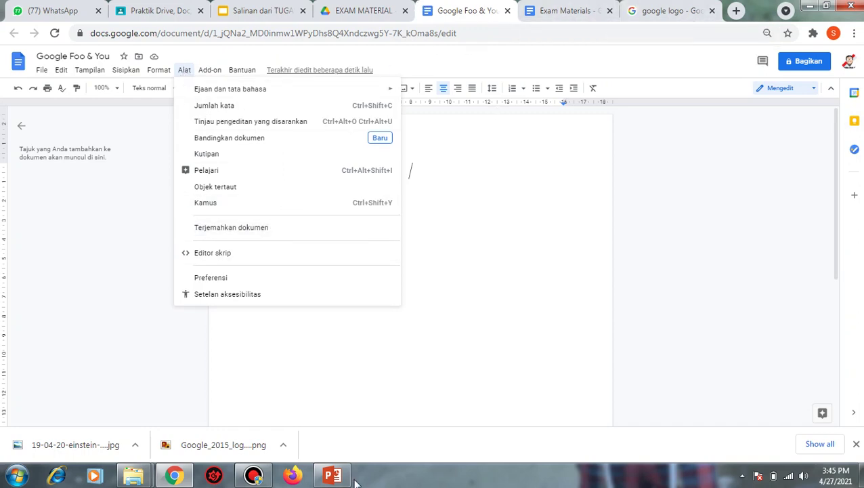
{"action": "left_click", "coordinate": [253, 475]}
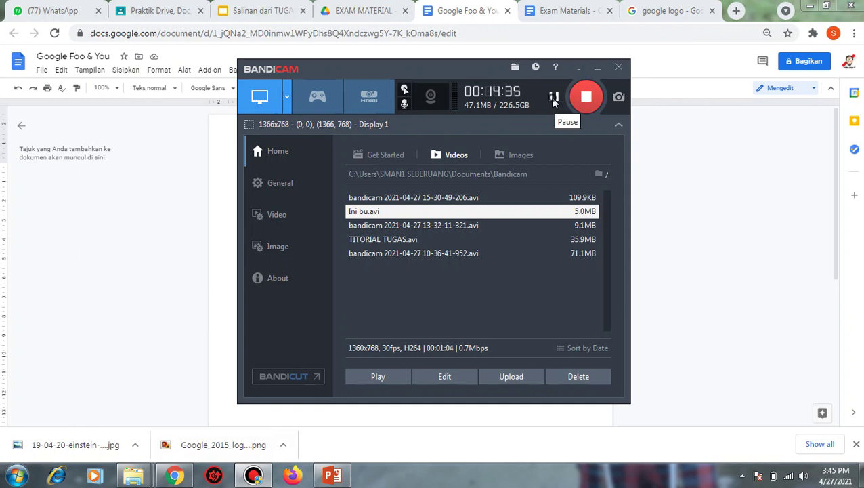
{"action": "left_click", "coordinate": [628, 201]}
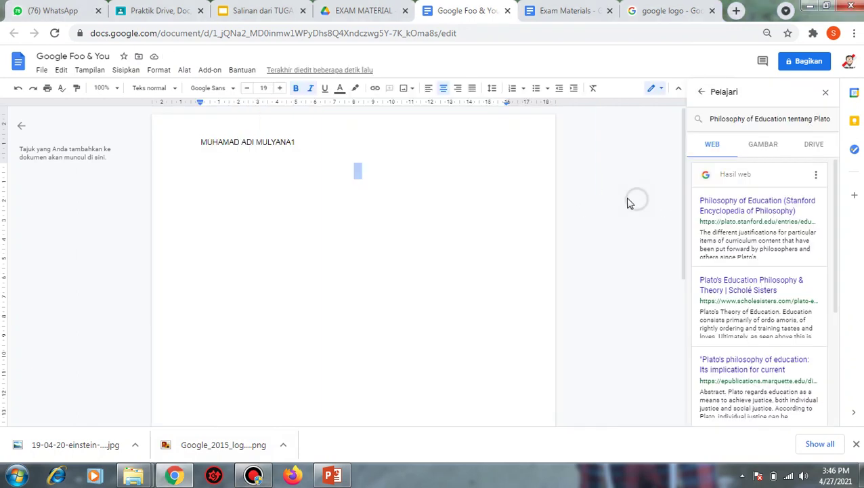
{"action": "left_click", "coordinate": [362, 169]}
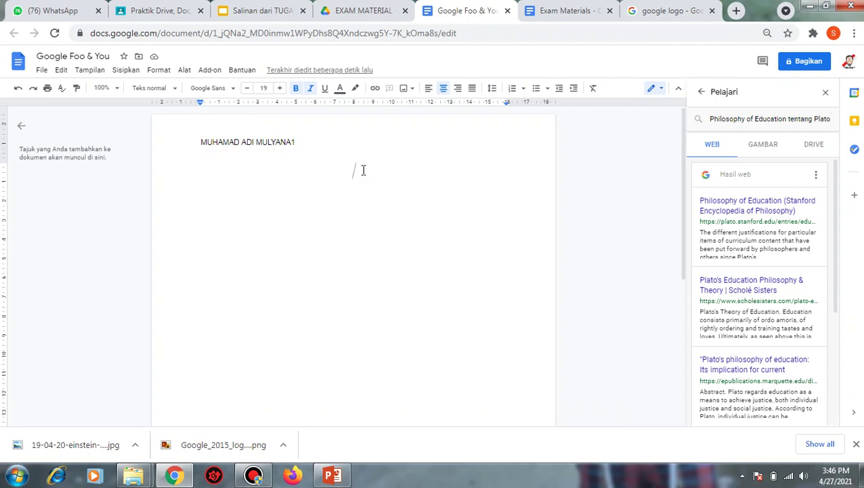
- Copy 'Philosophy of Education tentang Plato' from slide 14 and return to the document
{"action": "left_click", "coordinate": [260, 8]}
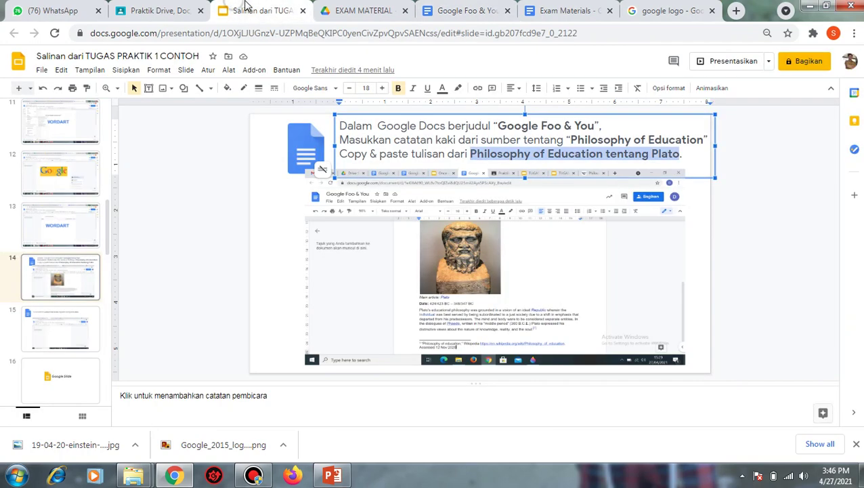
{"action": "right_click", "coordinate": [579, 152]}
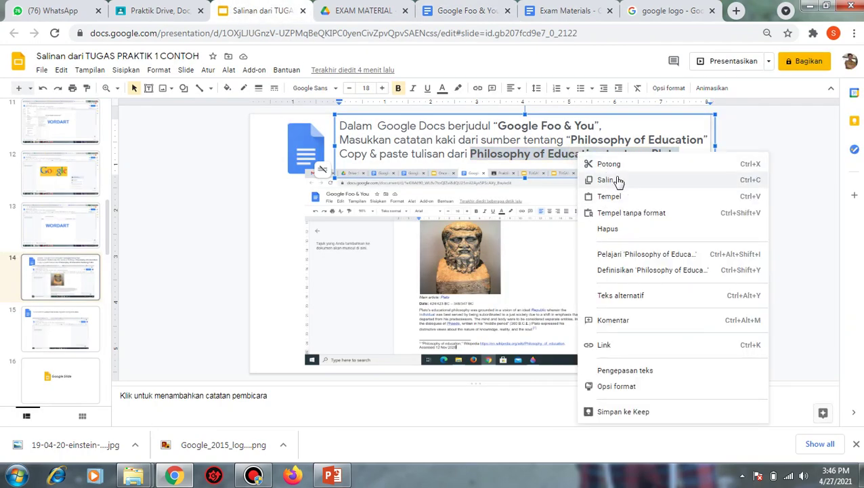
{"action": "left_click", "coordinate": [615, 178]}
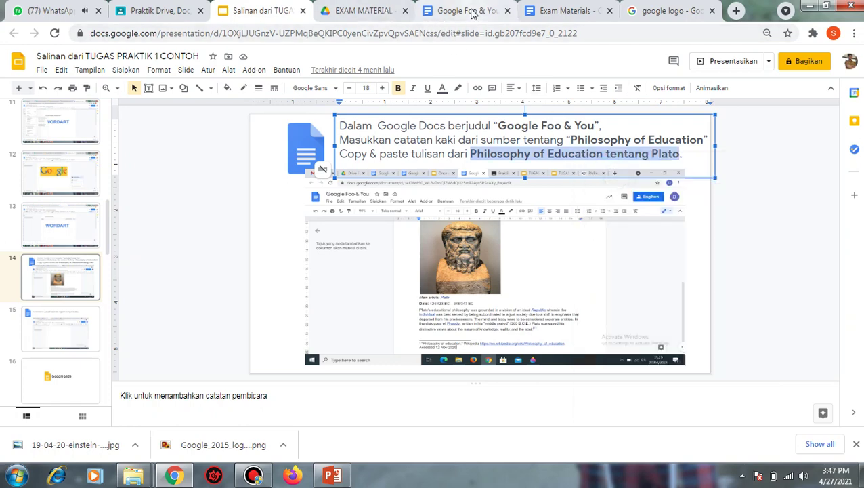
{"action": "left_click", "coordinate": [468, 10]}
- Paste 'Philosophy of Education tentang Plato' as a heading and select it
{"action": "right_click", "coordinate": [344, 177]}
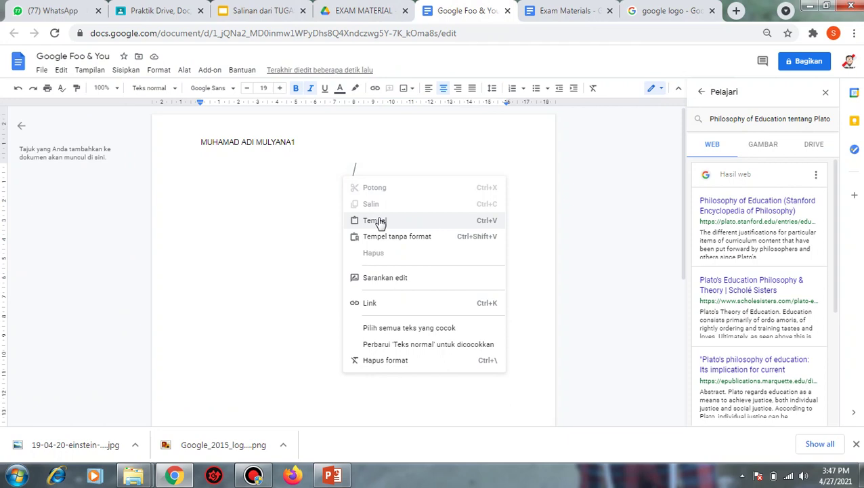
{"action": "left_click", "coordinate": [378, 220]}
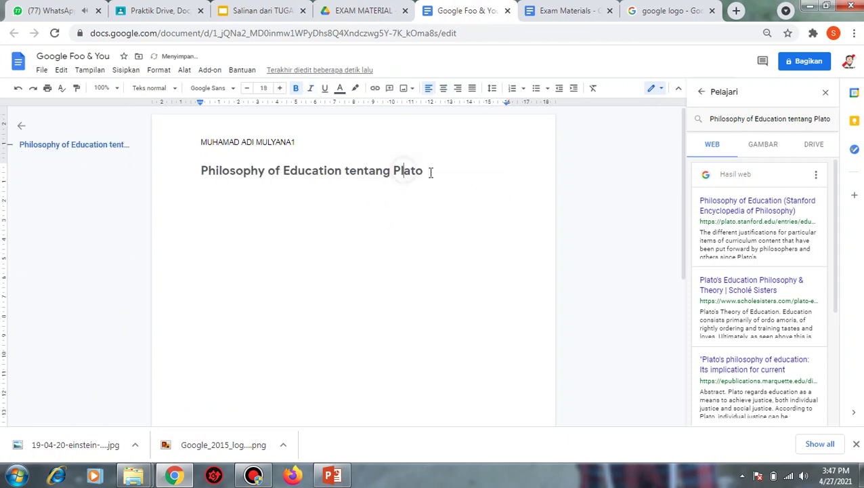
{"action": "left_click_drag", "start_coordinate": [429, 171], "coordinate": [208, 171]}
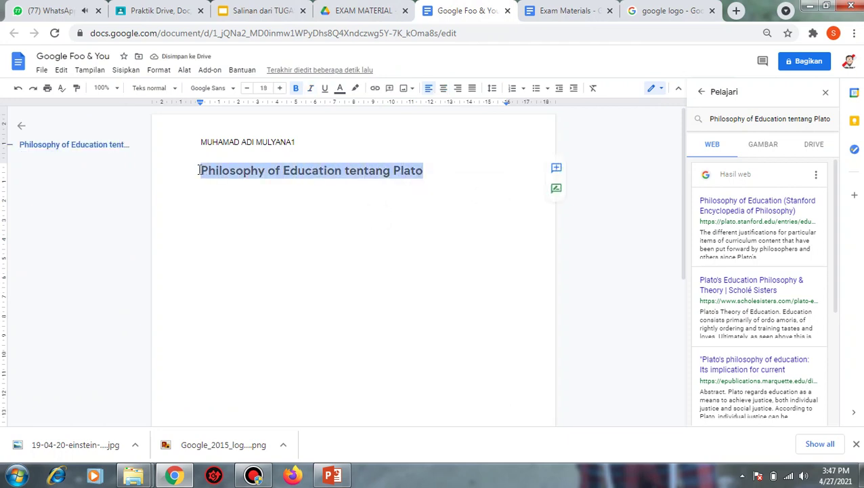
- Research the heading phrase in Explore, closing the panels and reopening Explore
{"action": "right_click", "coordinate": [243, 171]}
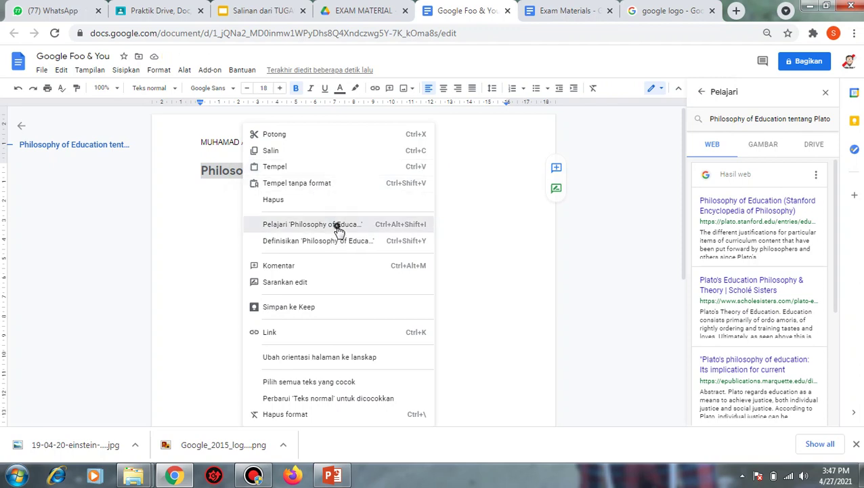
{"action": "left_click", "coordinate": [338, 229]}
{"action": "left_click", "coordinate": [826, 93]}
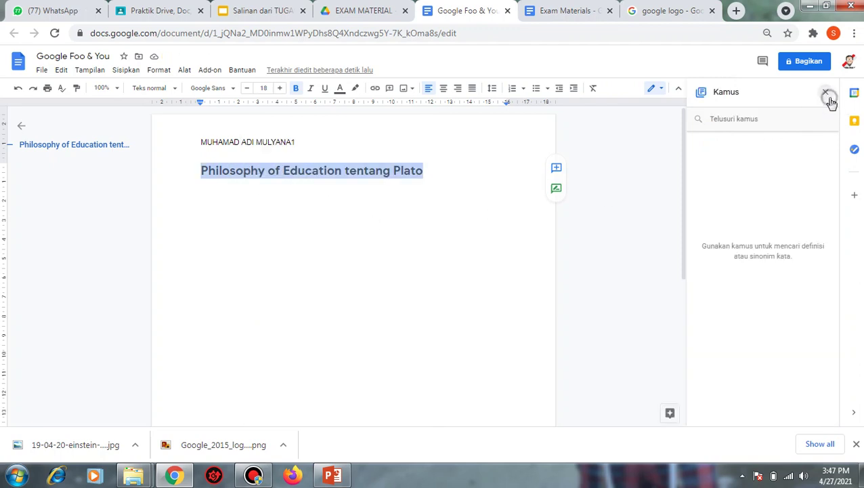
{"action": "left_click", "coordinate": [828, 92]}
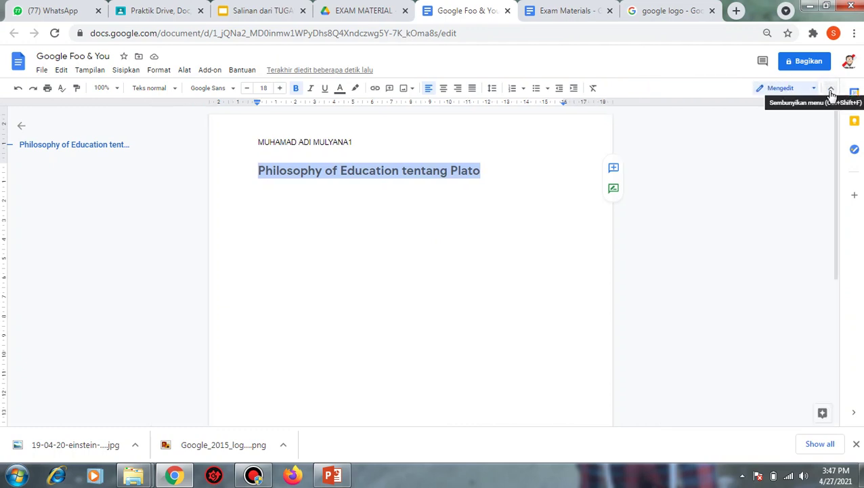
{"action": "right_click", "coordinate": [375, 173]}
{"action": "left_click", "coordinate": [445, 229]}
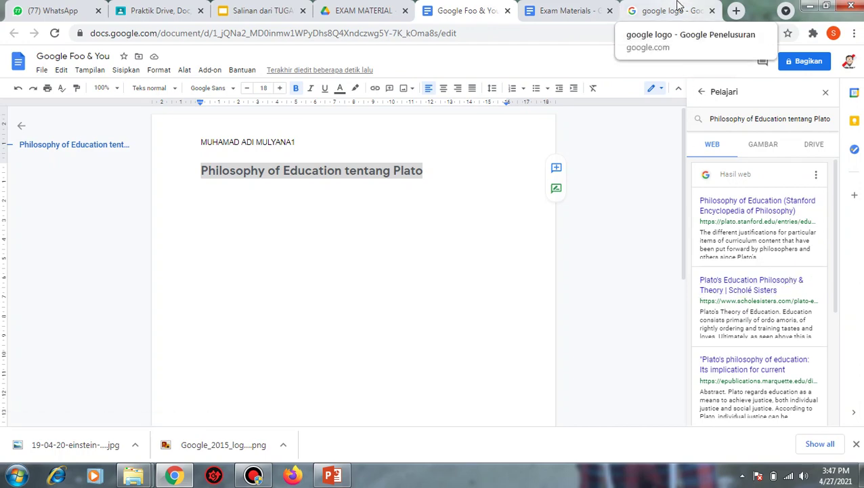
- Google 'Philosophy of Education tentang Plato' and open the Filsafat pendidikan Wikipedia result
{"action": "left_click", "coordinate": [679, 6]}
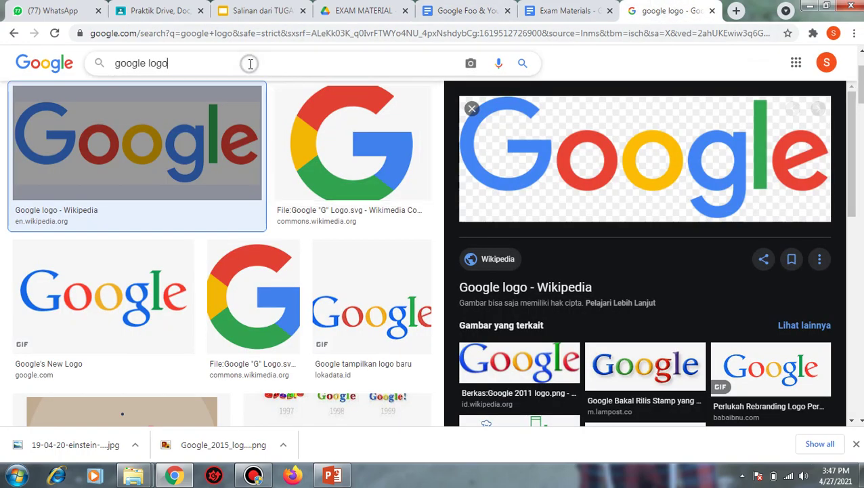
{"action": "triple_click", "coordinate": [246, 63]}
{"action": "key", "text": "ctrl+v"}
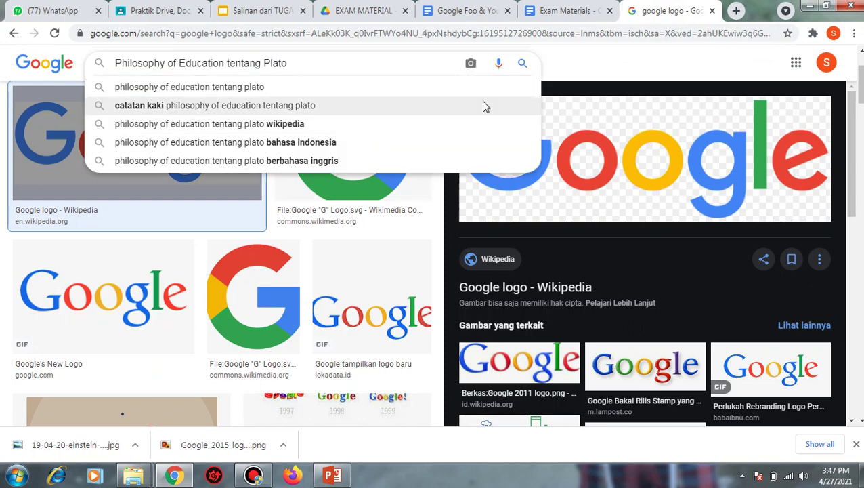
{"action": "left_click", "coordinate": [523, 65]}
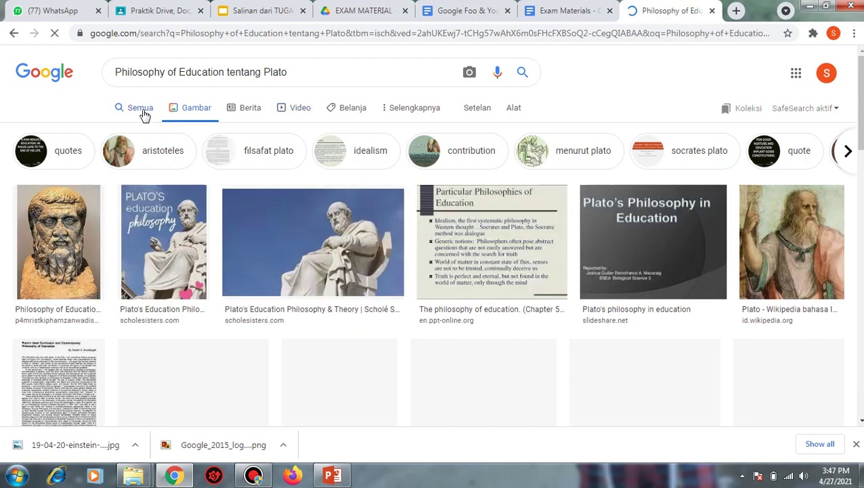
{"action": "left_click", "coordinate": [143, 110]}
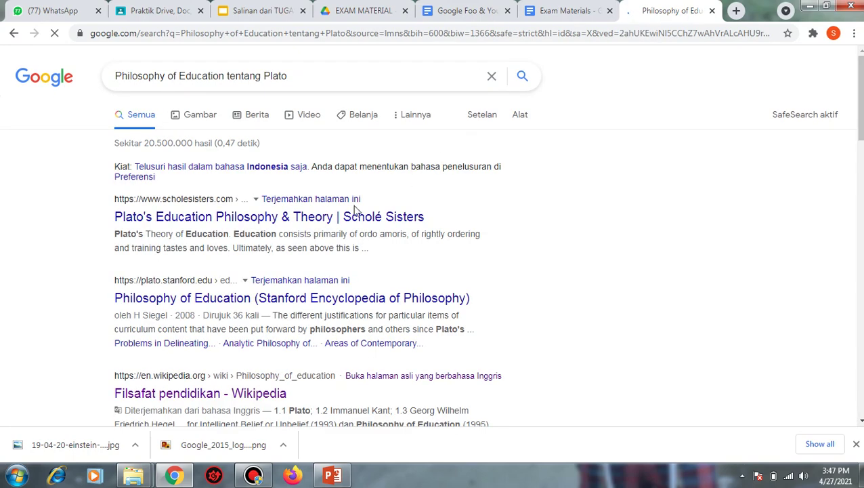
{"action": "scroll", "coordinate": [271, 302], "scroll_direction": "down", "scroll_amount": 1}
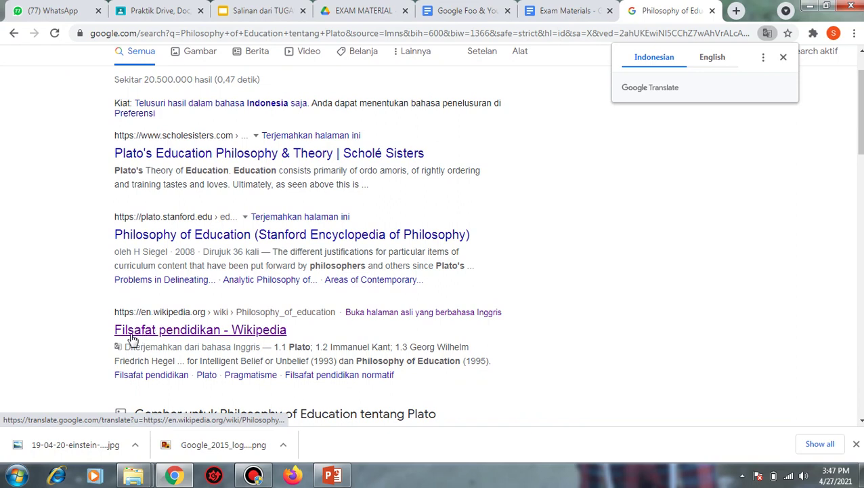
{"action": "left_click", "coordinate": [155, 335]}
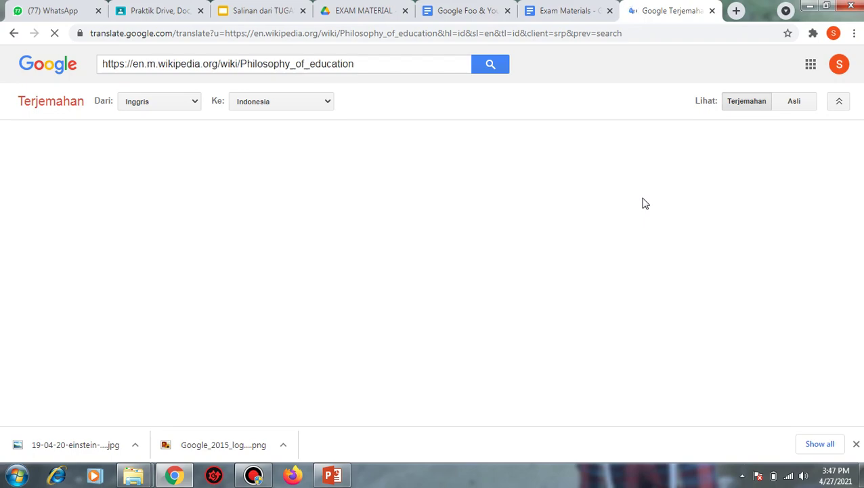
- Copy the translated Plato section through 'Pada usia 20 tahun' and return after the heading
{"action": "scroll", "coordinate": [298, 285], "scroll_direction": "down", "scroll_amount": 5}
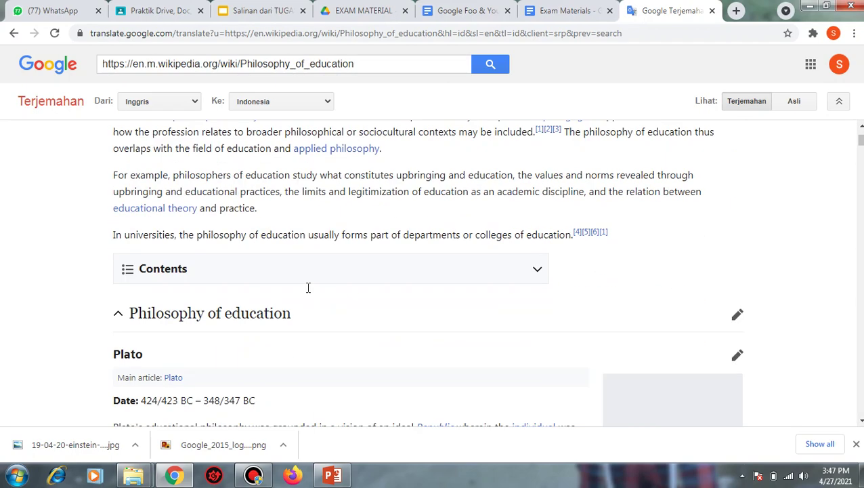
{"action": "scroll", "coordinate": [310, 288], "scroll_direction": "down", "scroll_amount": 3}
{"action": "scroll", "coordinate": [203, 224], "scroll_direction": "up", "scroll_amount": 2}
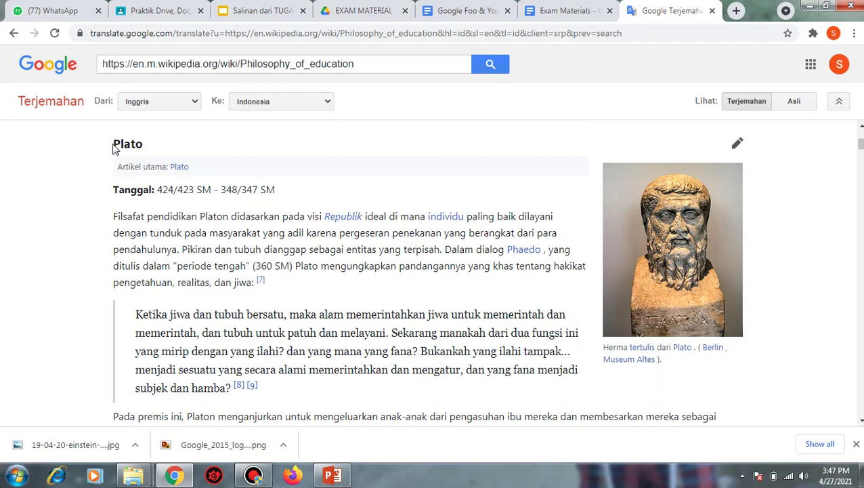
{"action": "left_click_drag", "start_coordinate": [108, 144], "coordinate": [324, 349]}
{"action": "right_click", "coordinate": [320, 325]}
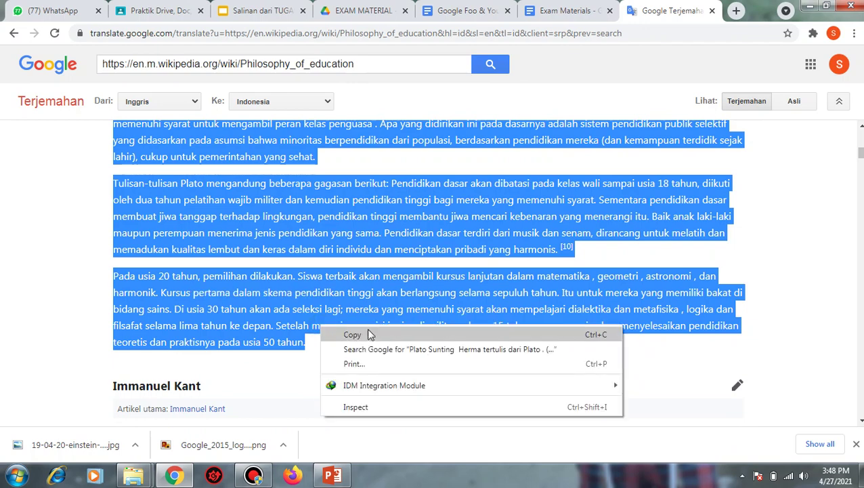
{"action": "left_click", "coordinate": [371, 334]}
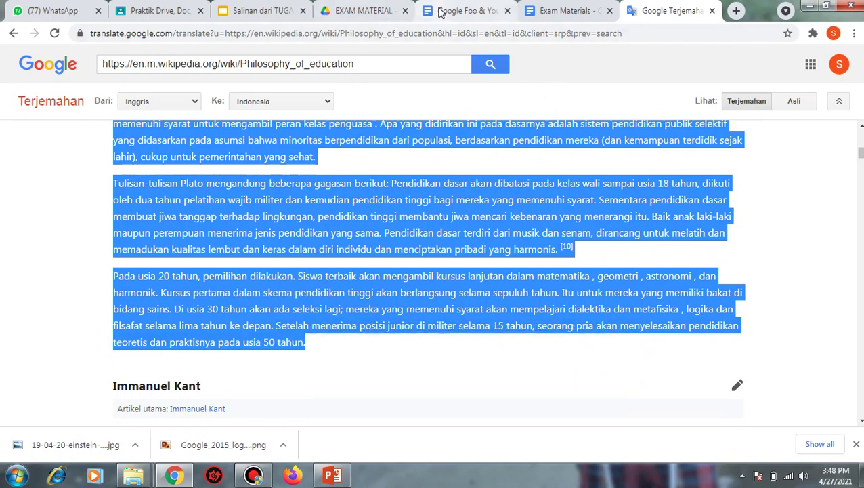
{"action": "left_click", "coordinate": [441, 12]}
{"action": "left_click", "coordinate": [444, 199]}
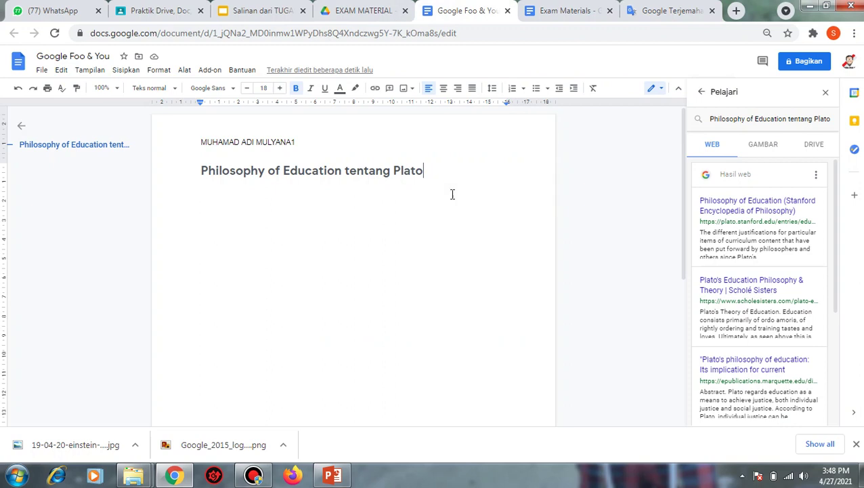
- Paste the translated Plato section on a new line below the heading and review it
{"action": "key", "text": "Return"}
{"action": "right_click", "coordinate": [257, 216]}
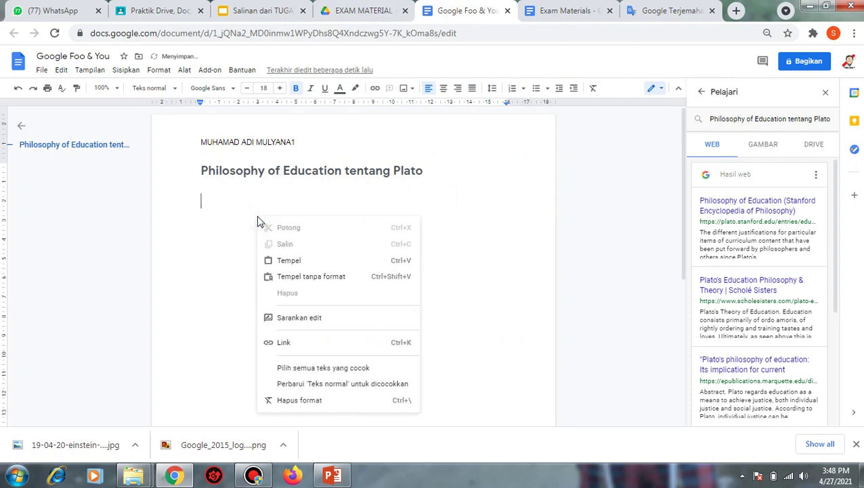
{"action": "left_click", "coordinate": [290, 261]}
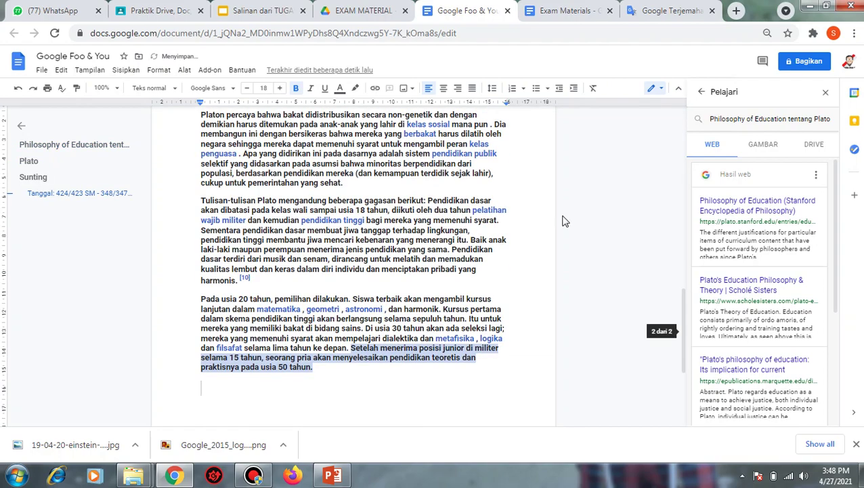
{"action": "scroll", "coordinate": [498, 279], "scroll_direction": "up", "scroll_amount": 3}
{"action": "scroll", "coordinate": [498, 276], "scroll_direction": "up", "scroll_amount": 3}
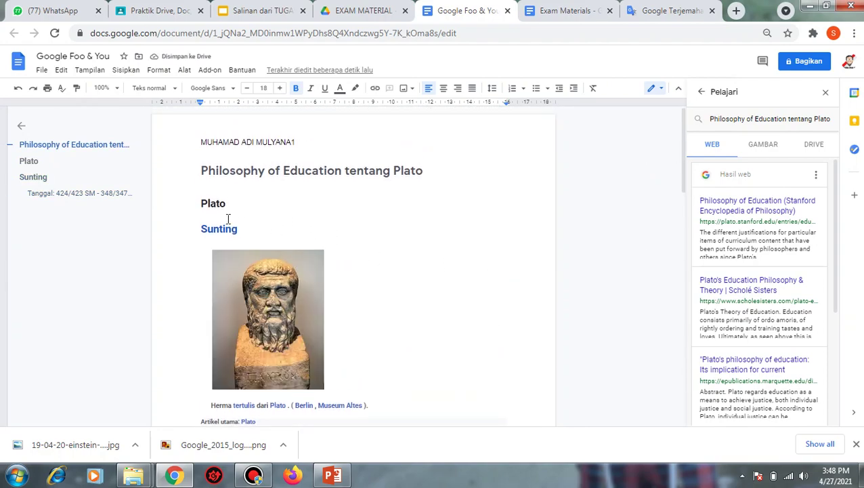
{"action": "scroll", "coordinate": [361, 230], "scroll_direction": "down", "scroll_amount": 4}
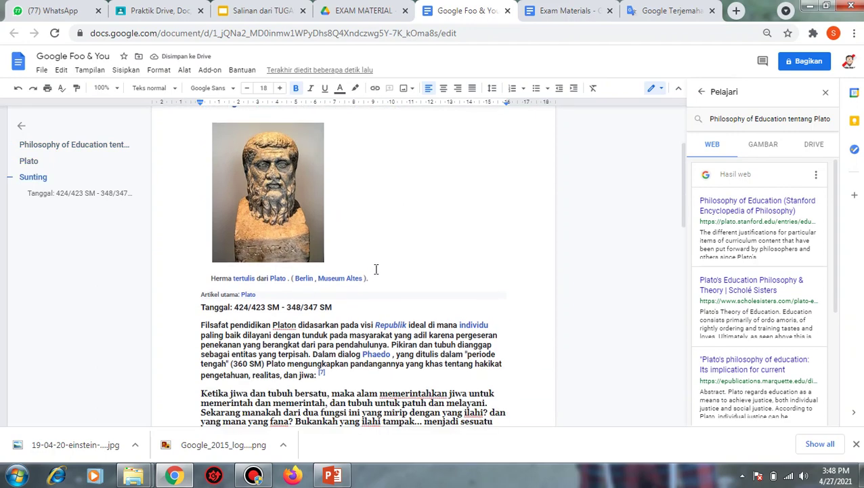
{"action": "scroll", "coordinate": [376, 269], "scroll_direction": "up", "scroll_amount": 4}
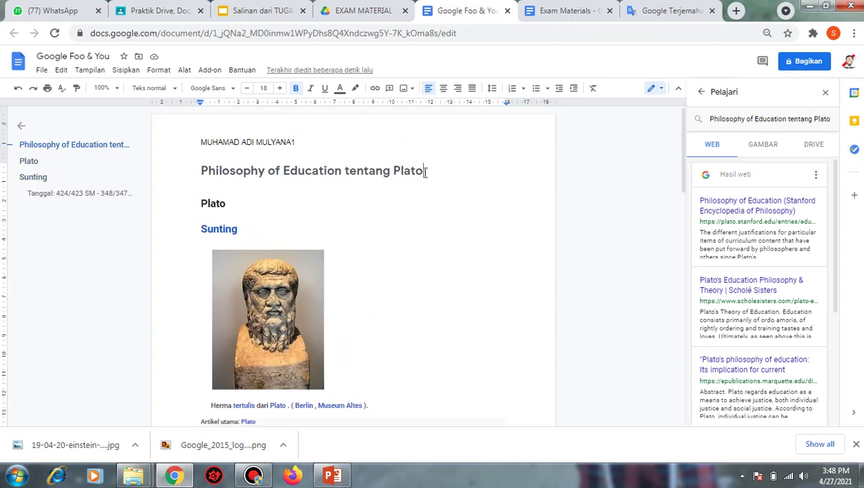
{"action": "right_click", "coordinate": [424, 173]}
{"action": "left_click", "coordinate": [487, 163]}
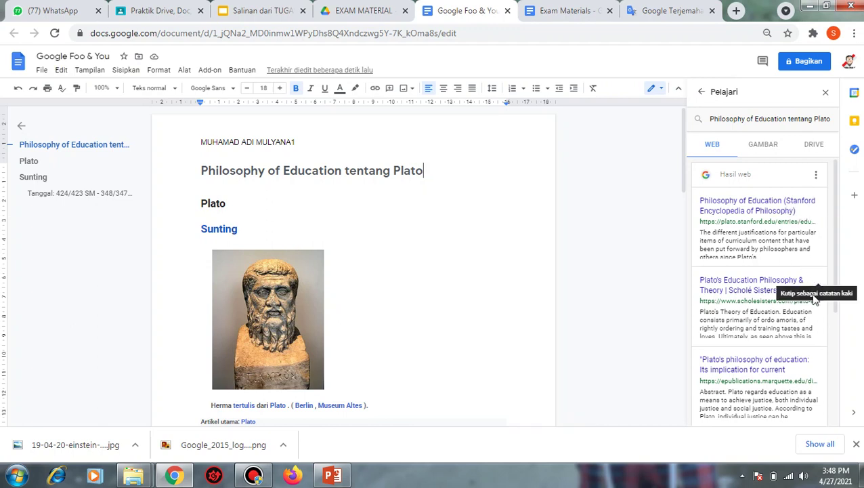
- Rerun the Explore search and cite the Wikipedia 'Philosophy of education' result as a footnote
{"action": "scroll", "coordinate": [812, 357], "scroll_direction": "down", "scroll_amount": 1}
{"action": "scroll", "coordinate": [815, 352], "scroll_direction": "down", "scroll_amount": 1}
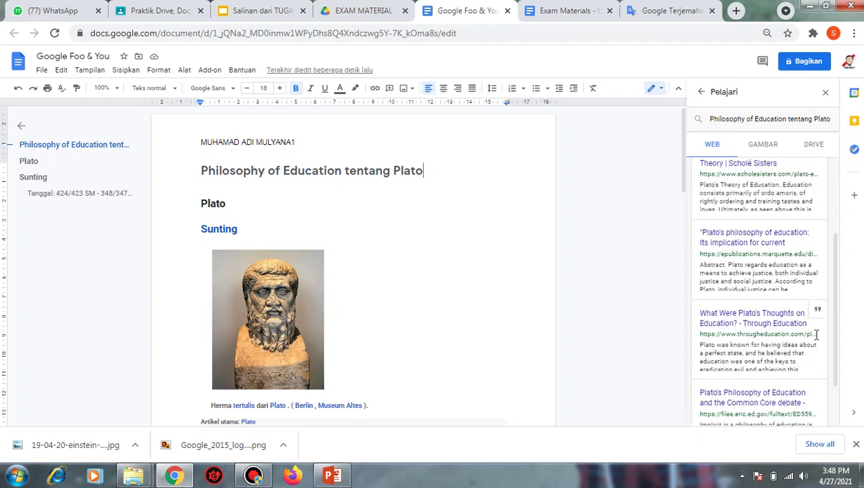
{"action": "scroll", "coordinate": [817, 343], "scroll_direction": "down", "scroll_amount": 1}
{"action": "scroll", "coordinate": [816, 339], "scroll_direction": "up", "scroll_amount": 3}
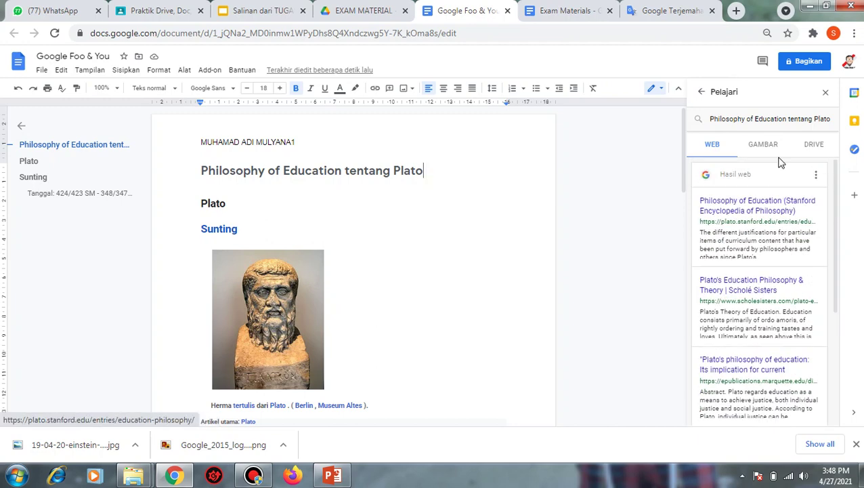
{"action": "left_click", "coordinate": [782, 119]}
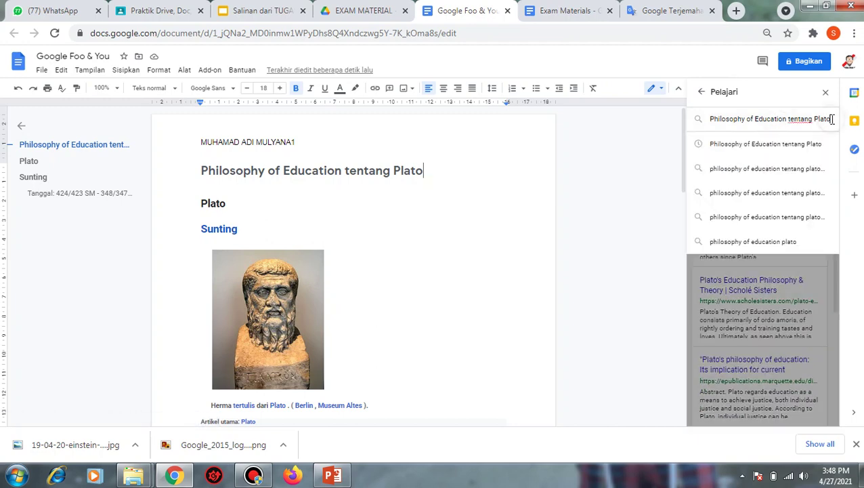
{"action": "type", "text": "wikipe"}
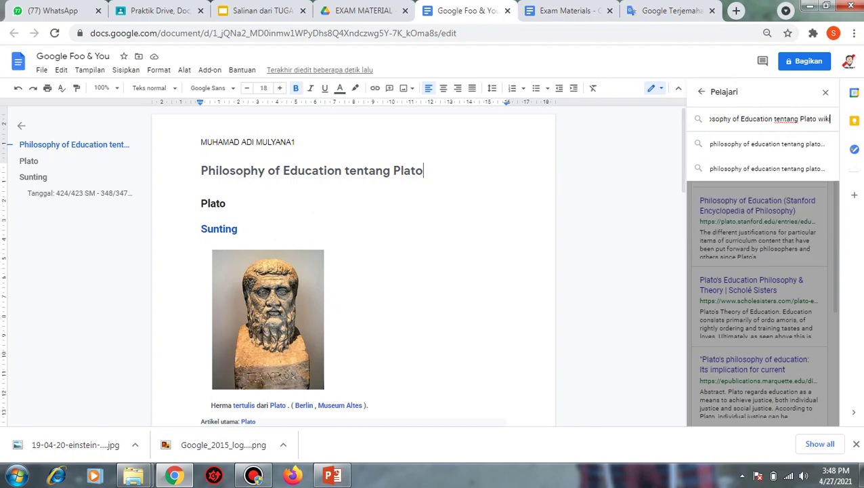
{"action": "key", "text": "BackSpace"}
{"action": "key", "text": "BackSpace"}
{"action": "key", "text": "BackSpace"}
{"action": "key", "text": "BackSpace"}
{"action": "key", "text": "BackSpace"}
{"action": "key", "text": "BackSpace"}
{"action": "key", "text": "BackSpace"}
{"action": "key", "text": "Return"}
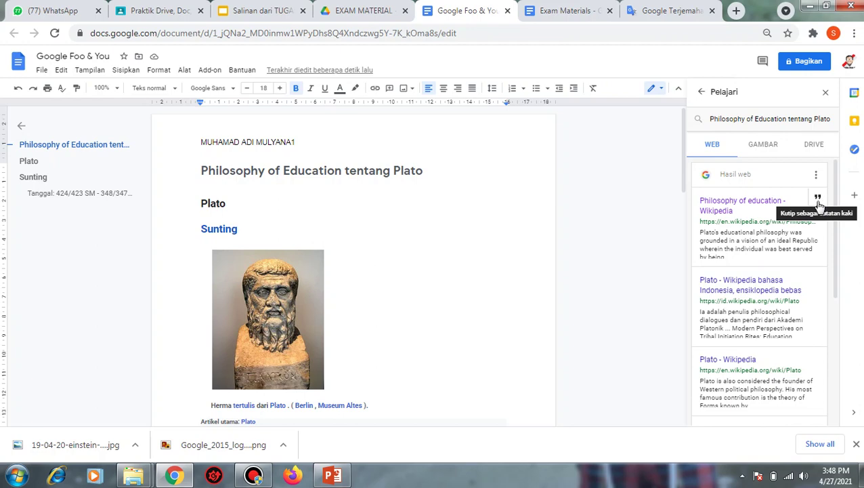
{"action": "left_click", "coordinate": [818, 199]}
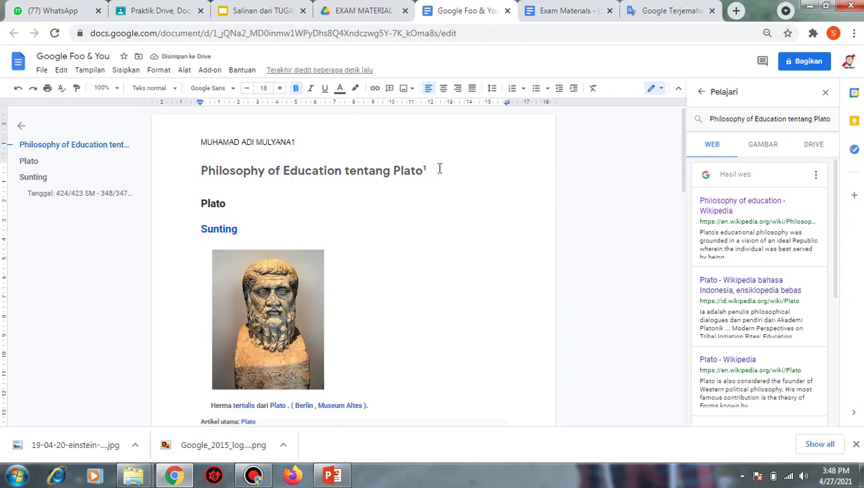
- Check footnote 1, accessed 27 Apr. 2021, then return to the title line
{"action": "scroll", "coordinate": [440, 168], "scroll_direction": "down", "scroll_amount": 6}
{"action": "left_click", "coordinate": [238, 251]}
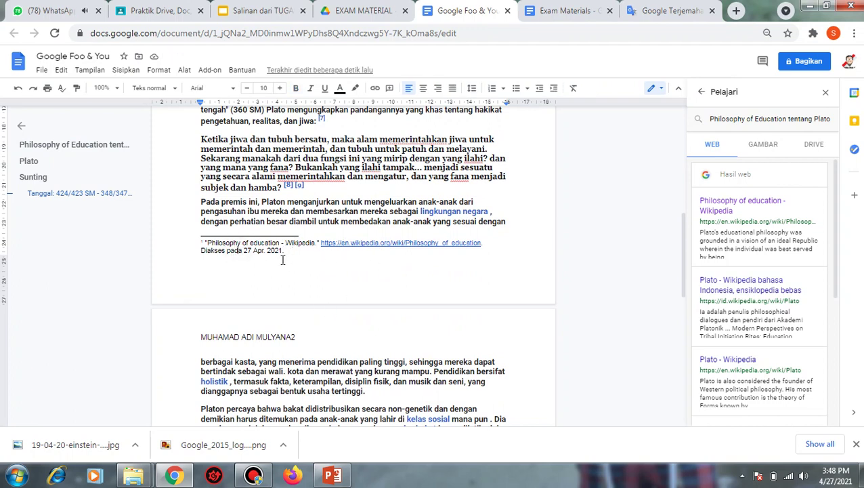
{"action": "scroll", "coordinate": [288, 262], "scroll_direction": "up", "scroll_amount": 6}
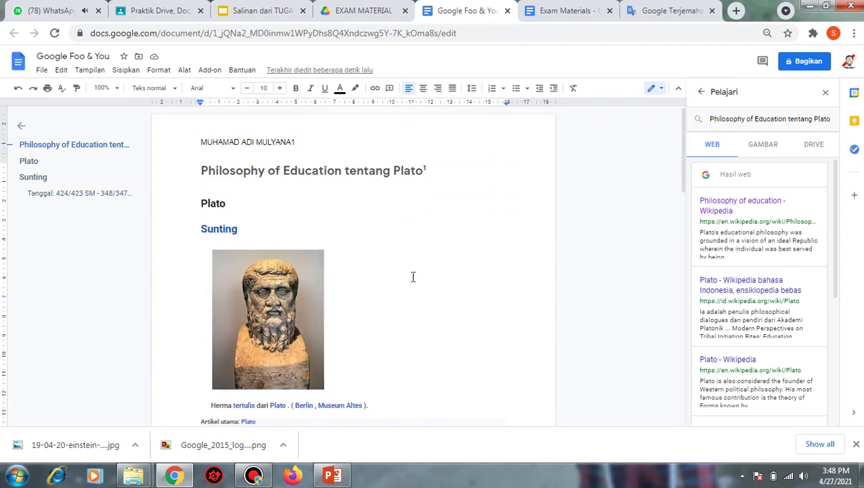
{"action": "left_click", "coordinate": [446, 174]}
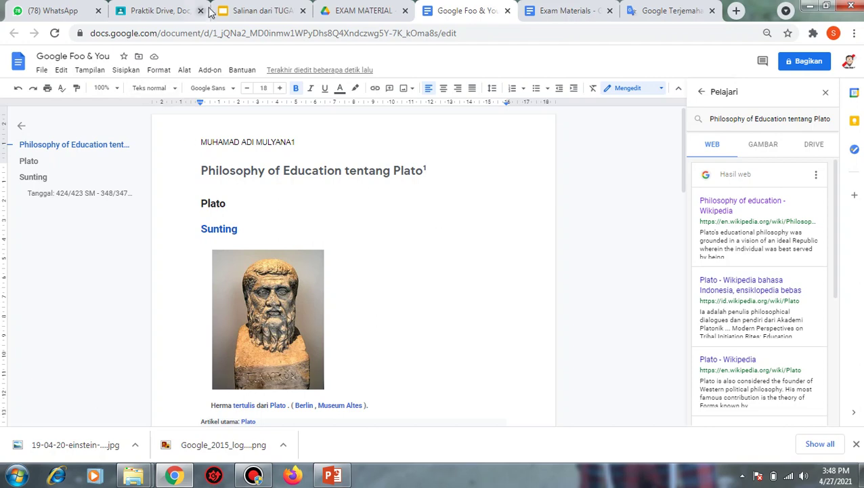
- Paste the Plato document screenshot onto slide 14, select slide 15, and return to the document
{"action": "left_click", "coordinate": [252, 9]}
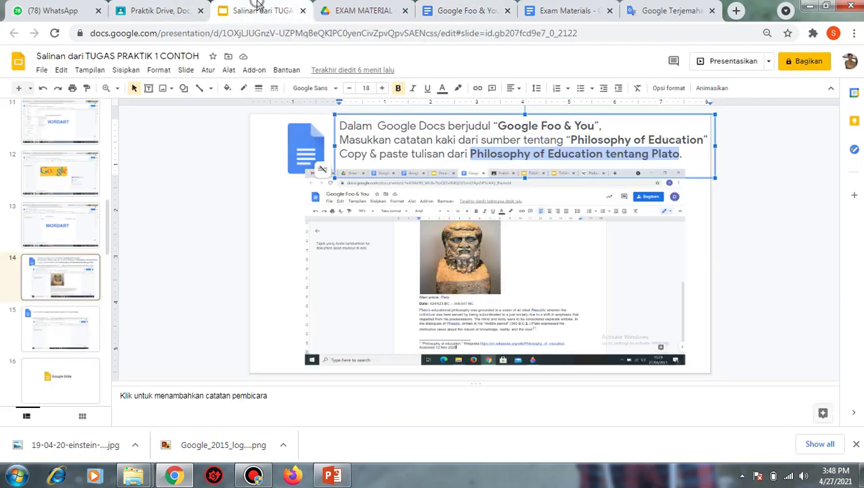
{"action": "left_click", "coordinate": [716, 280]}
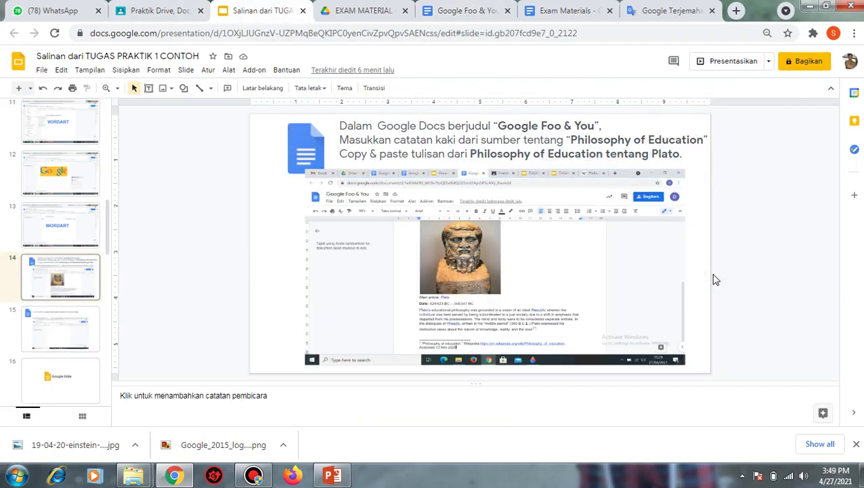
{"action": "key", "text": "ctrl+v"}
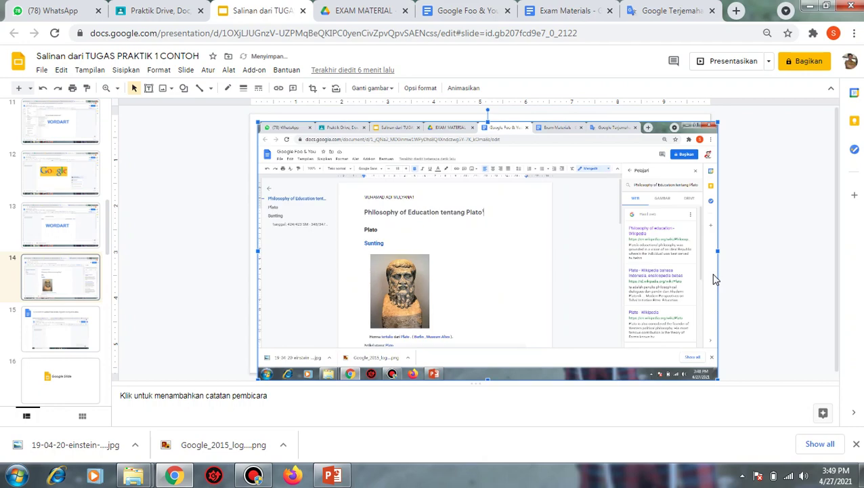
{"action": "left_click", "coordinate": [35, 325]}
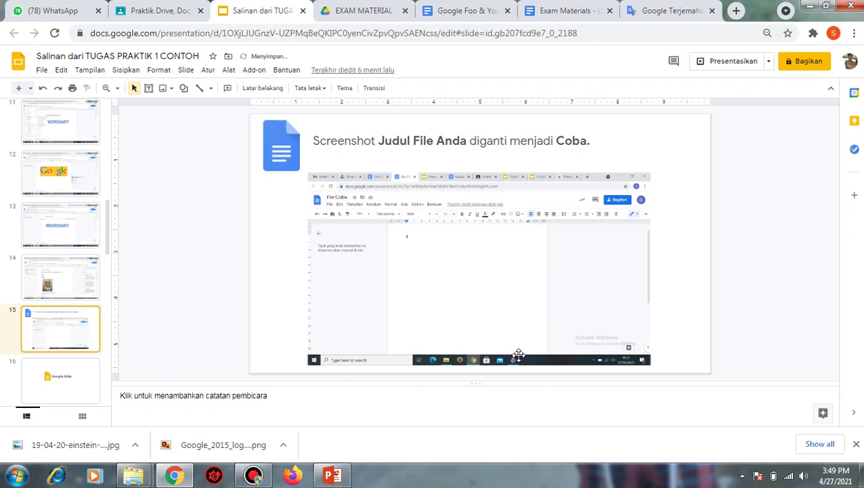
{"action": "left_click", "coordinate": [478, 10]}
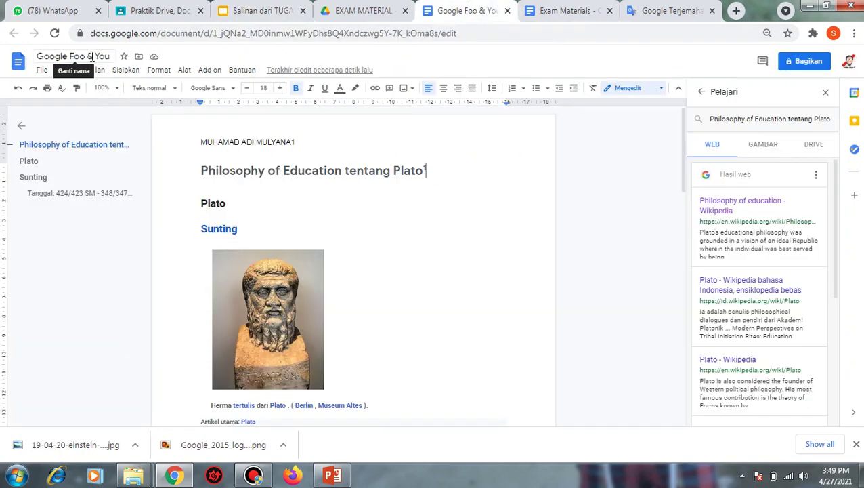
- Locate the 'Google Foo & You' document, rename it 'File Coba', and return to the slide deck
{"action": "left_click", "coordinate": [364, 10]}
{"action": "left_click", "coordinate": [263, 10]}
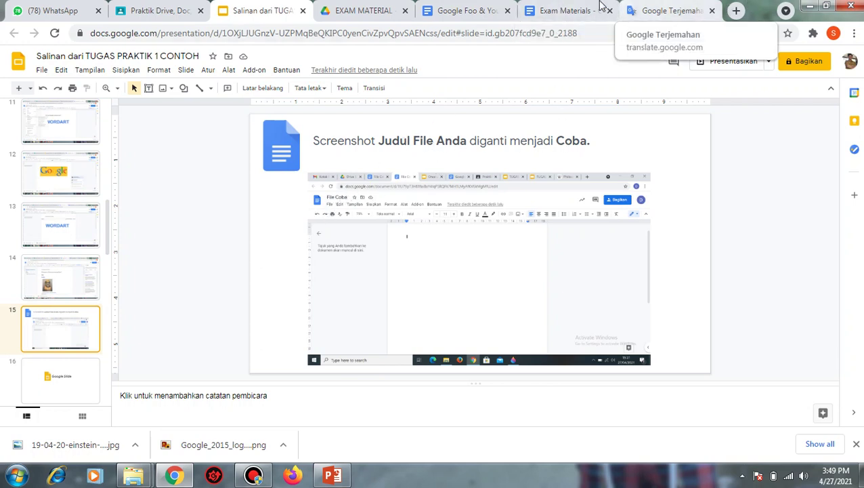
{"action": "left_click", "coordinate": [576, 9]}
{"action": "left_click", "coordinate": [437, 11]}
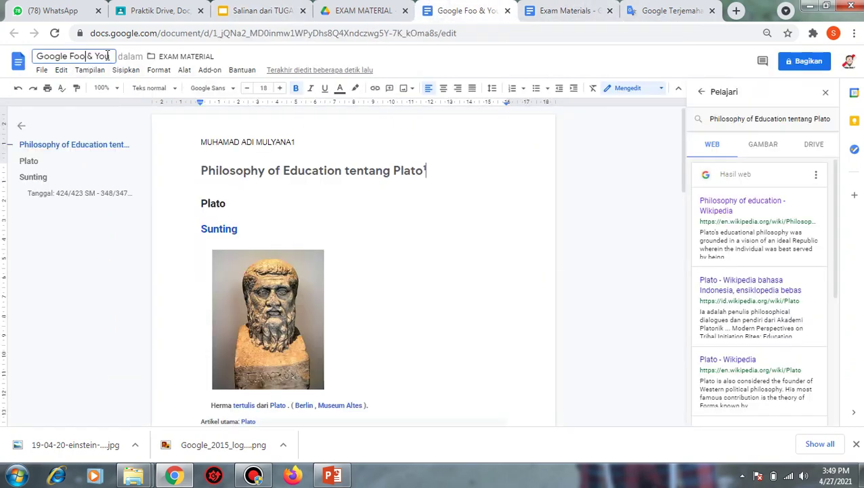
{"action": "left_click_drag", "start_coordinate": [107, 55], "coordinate": [33, 58]}
{"action": "type", "text": "Fi"}
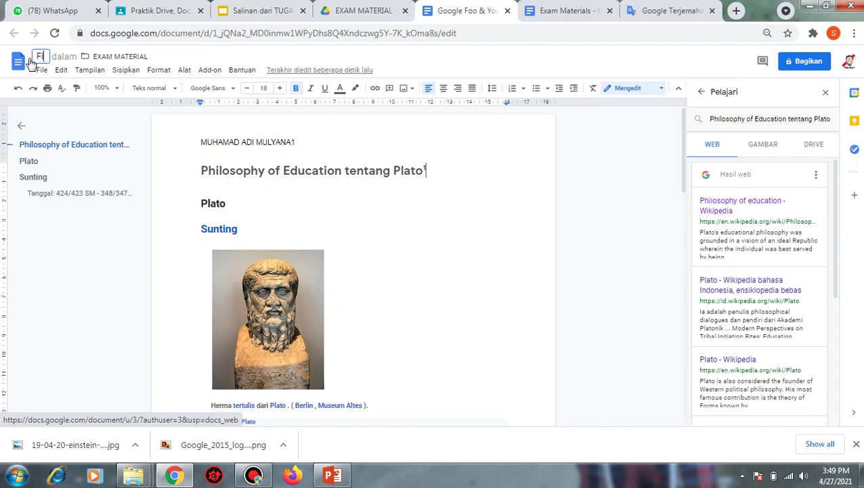
{"action": "type", "text": "le C"}
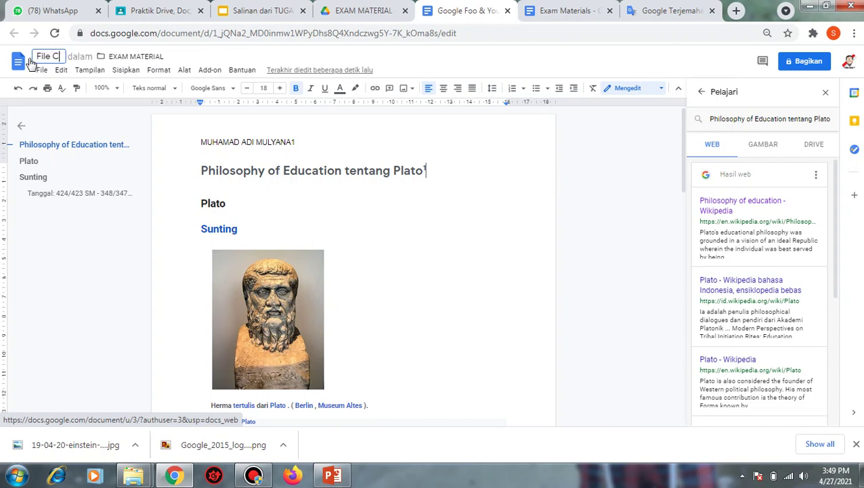
{"action": "type", "text": "oba"}
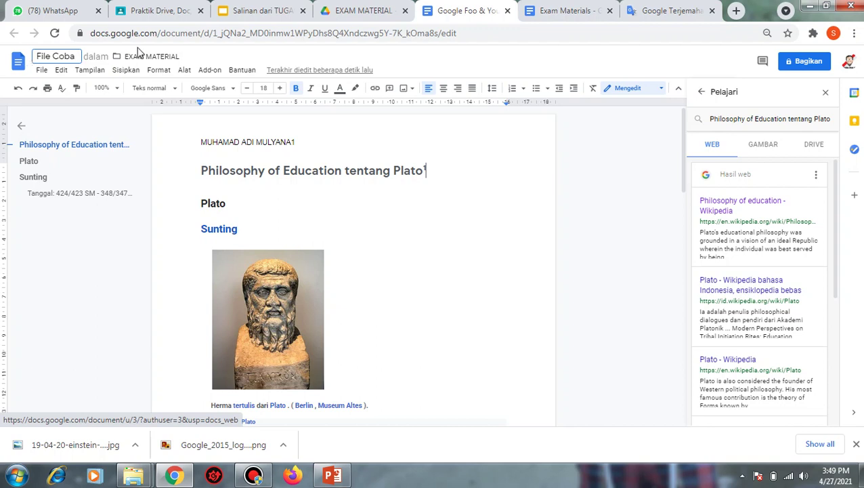
{"action": "left_click", "coordinate": [273, 13]}
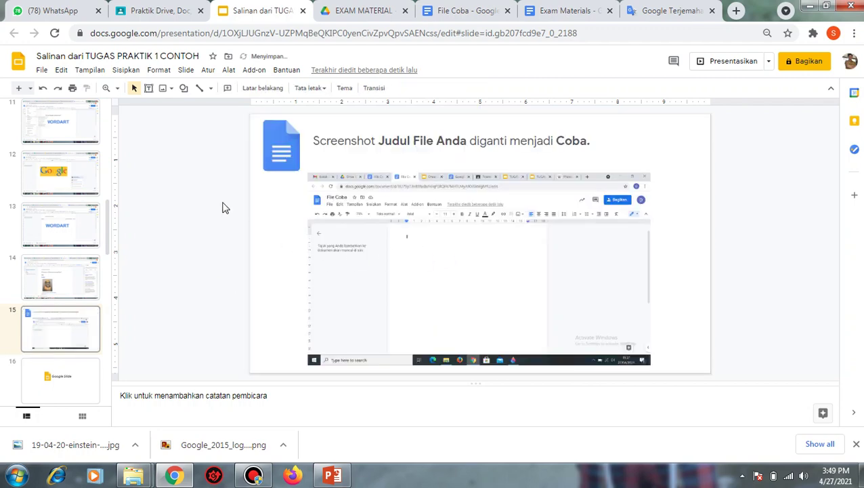
- Paste the File Coba document screenshot onto slide 15 and nudge it into position
{"action": "right_click", "coordinate": [227, 204]}
{"action": "left_click", "coordinate": [234, 232]}
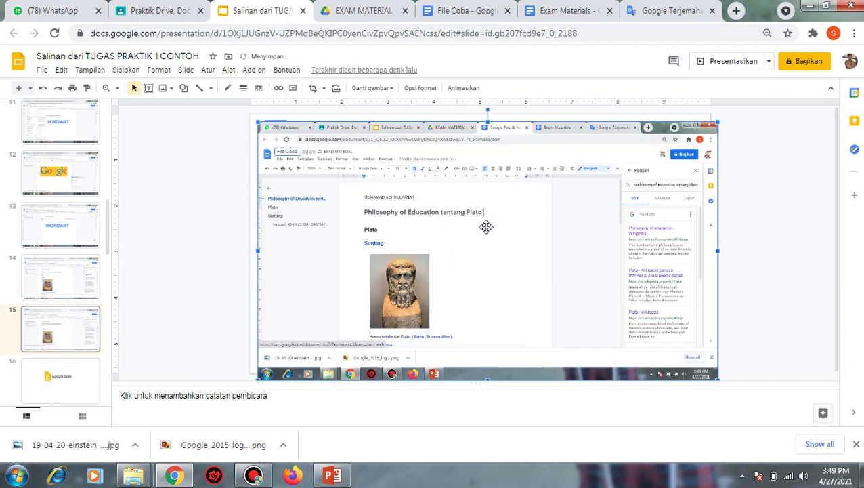
{"action": "left_click_drag", "start_coordinate": [523, 229], "coordinate": [515, 220]}
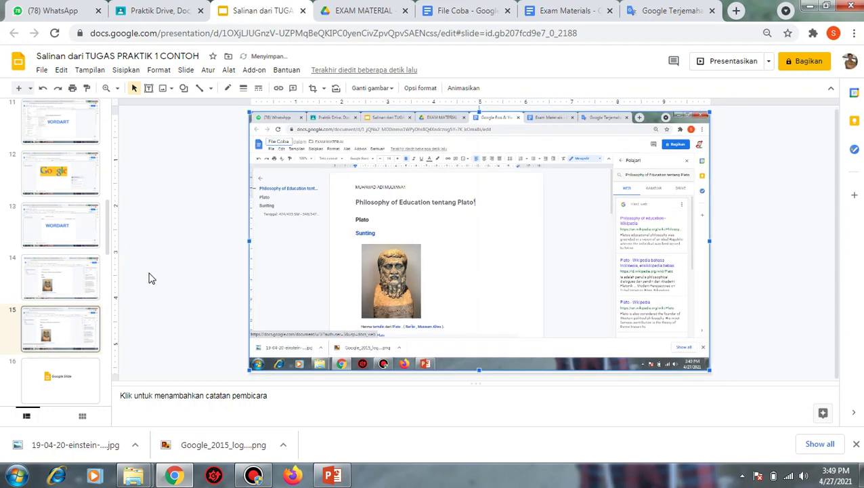
{"action": "key", "text": "Down"}
{"action": "key", "text": "Down"}
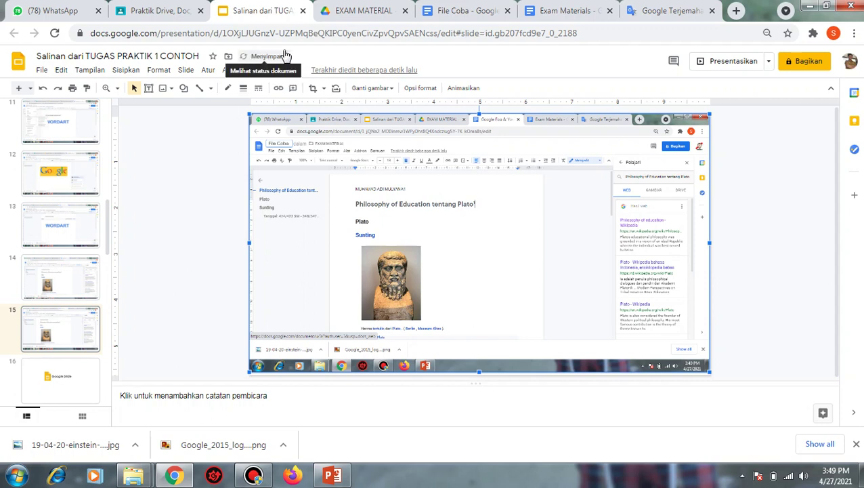
{"action": "left_click", "coordinate": [218, 166]}
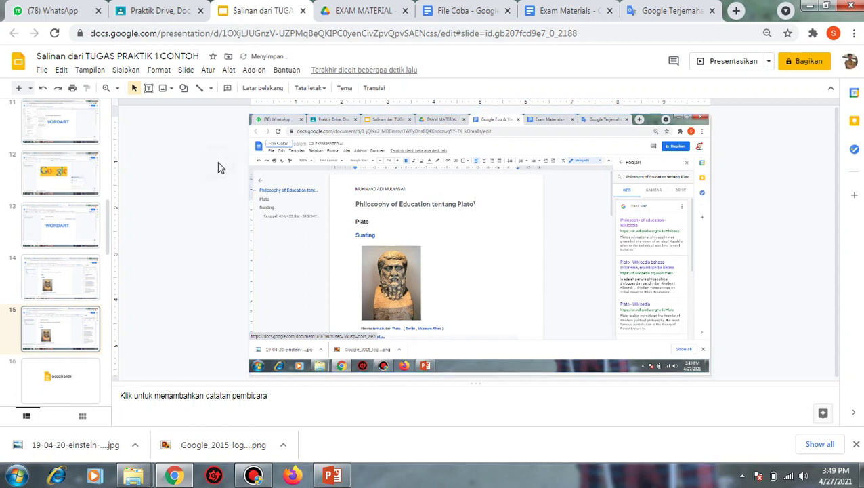